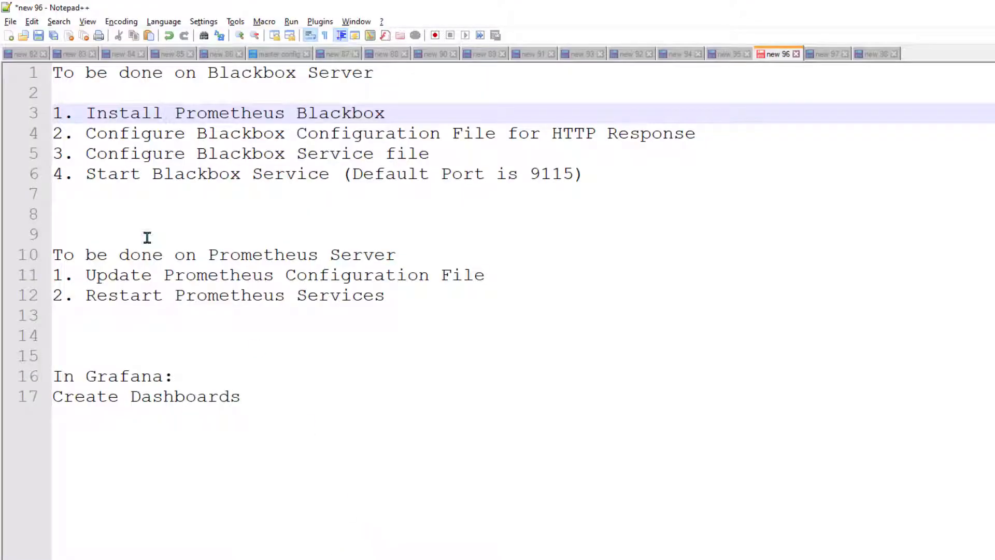
# Review the notes listing the tasks for the Blackbox server, the Prometheus server and the Grafana dashboards
pyautogui.moveTo(615, 175); pyautogui.dragTo(53, 72)
pyautogui.click(397, 299)
pyautogui.moveTo(384, 296); pyautogui.dragTo(54, 253)
pyautogui.moveTo(270, 406); pyautogui.dragTo(38, 356)
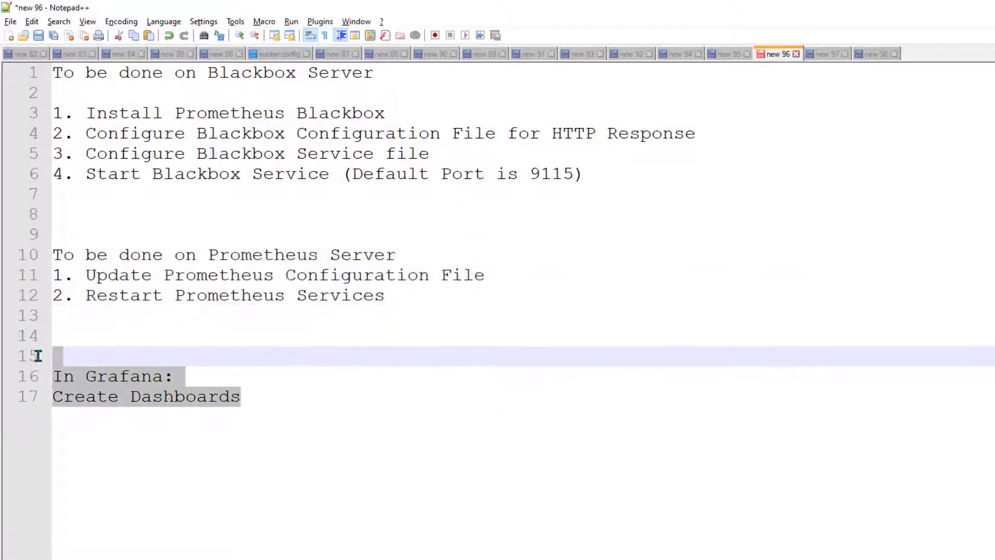
pyautogui.click(346, 175)
pyautogui.moveTo(601, 173); pyautogui.dragTo(53, 72)
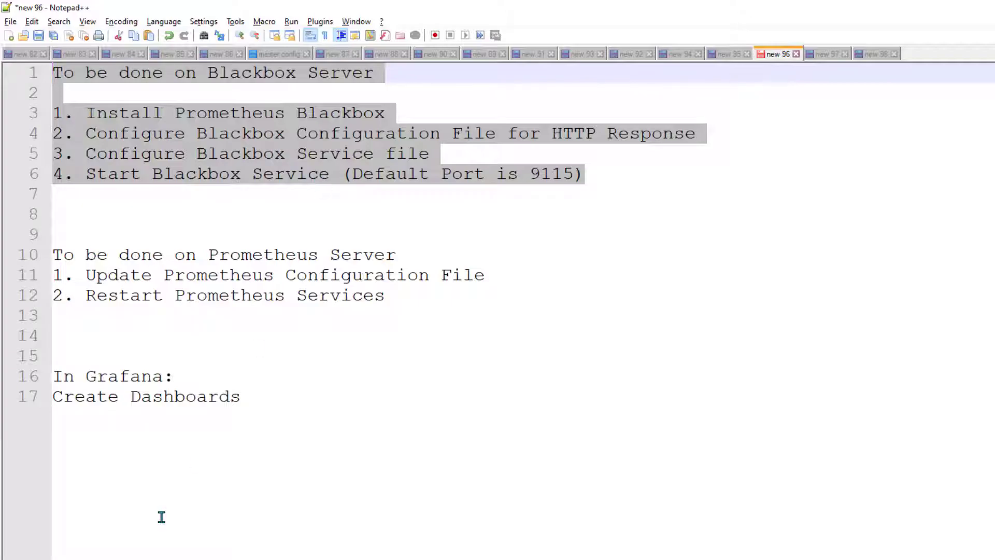
# Switch to the browser and find the blackbox_exporter downloads on the Prometheus download page
pyautogui.hotkey('alt', 'Tab')
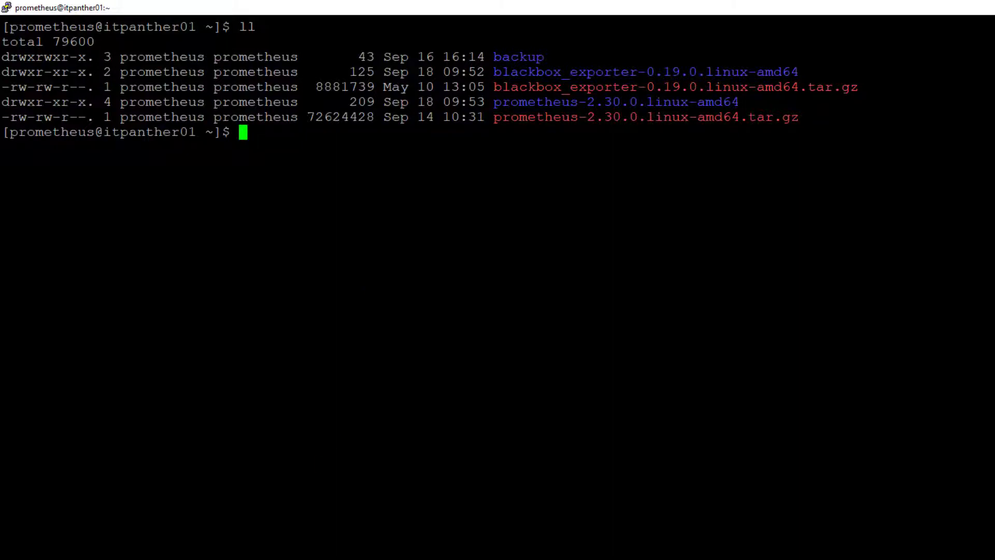
pyautogui.hotkey('alt', 'Tab')
pyautogui.click(260, 11)
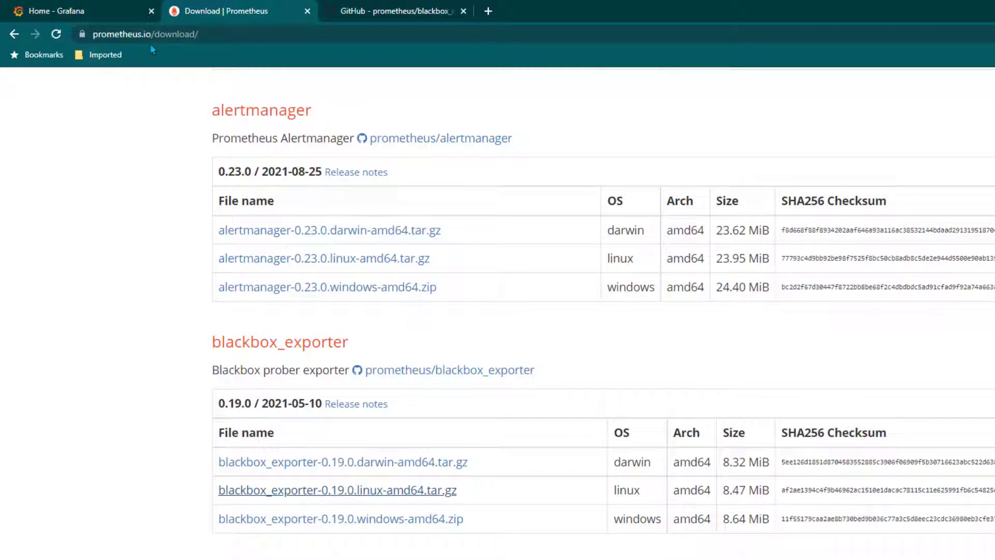
pyautogui.scroll(5, 139, 250)
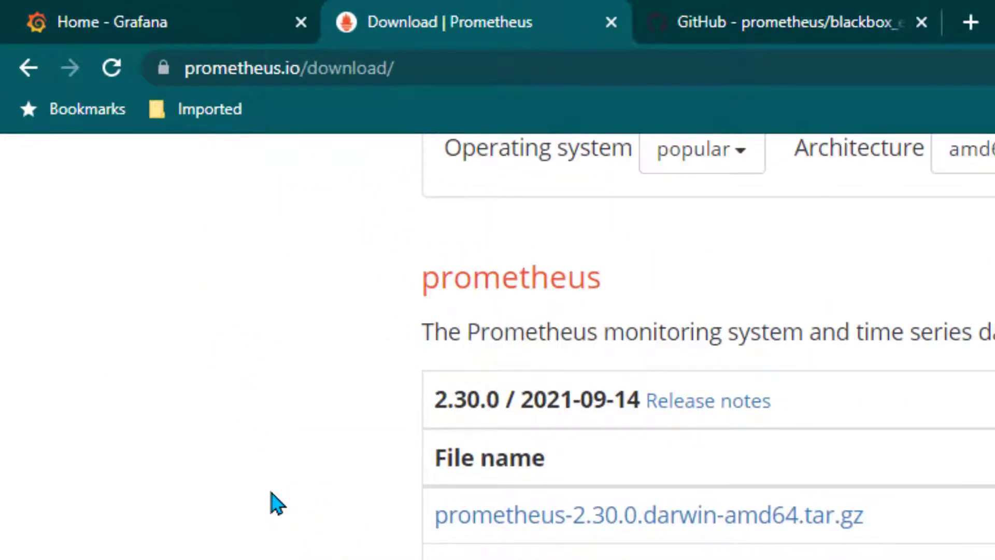
pyautogui.scroll(-5, 276, 503)
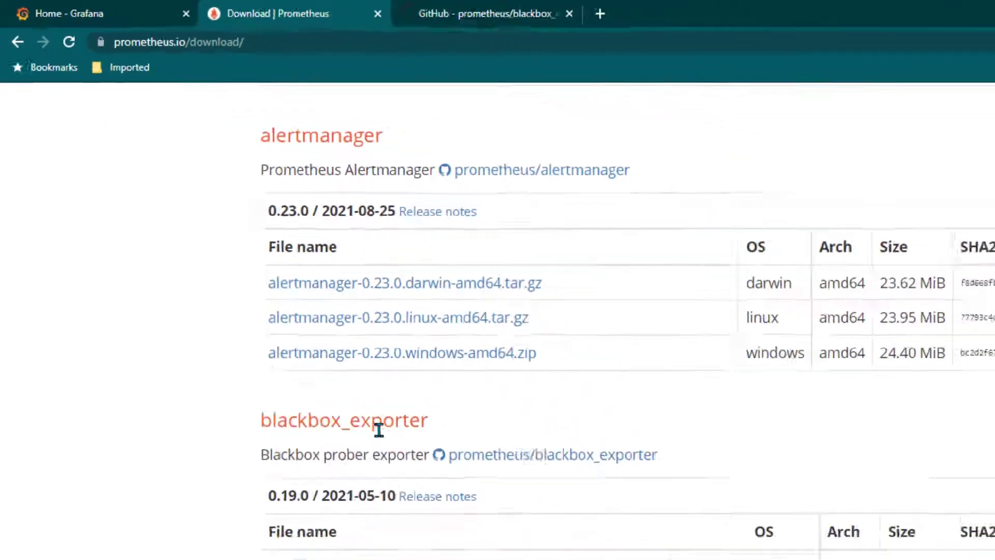
pyautogui.scroll(-1, 142, 350)
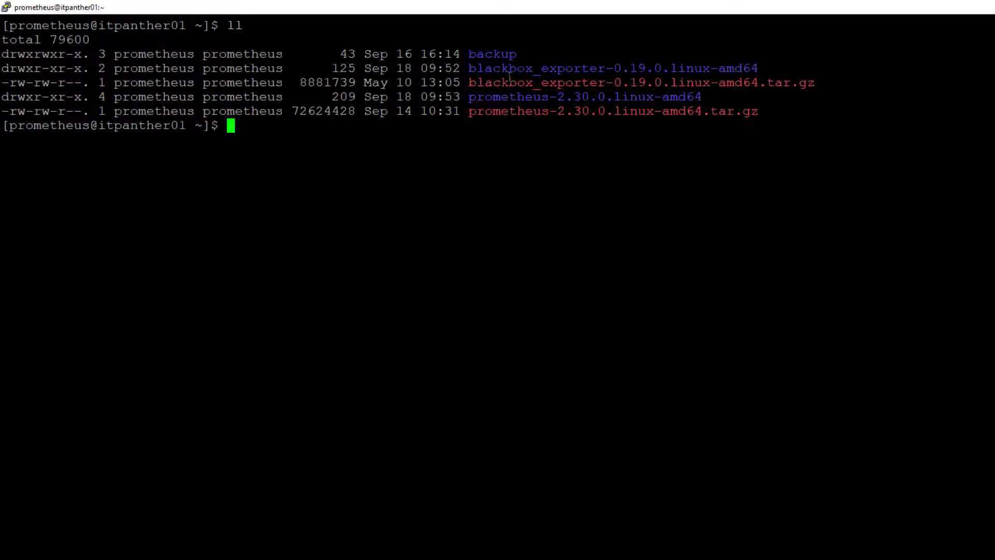
# In the terminal, change to the blackbox_exporter-0.19.0.linux-amd64 directory and list its files with ls -lrt
pyautogui.moveTo(468, 68); pyautogui.dragTo(670, 68)
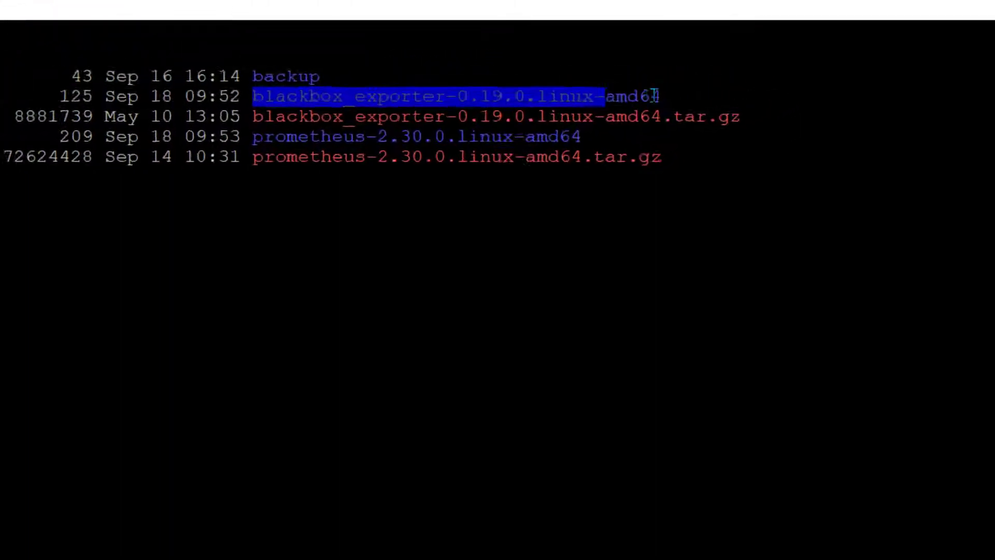
pyautogui.click(765, 68)
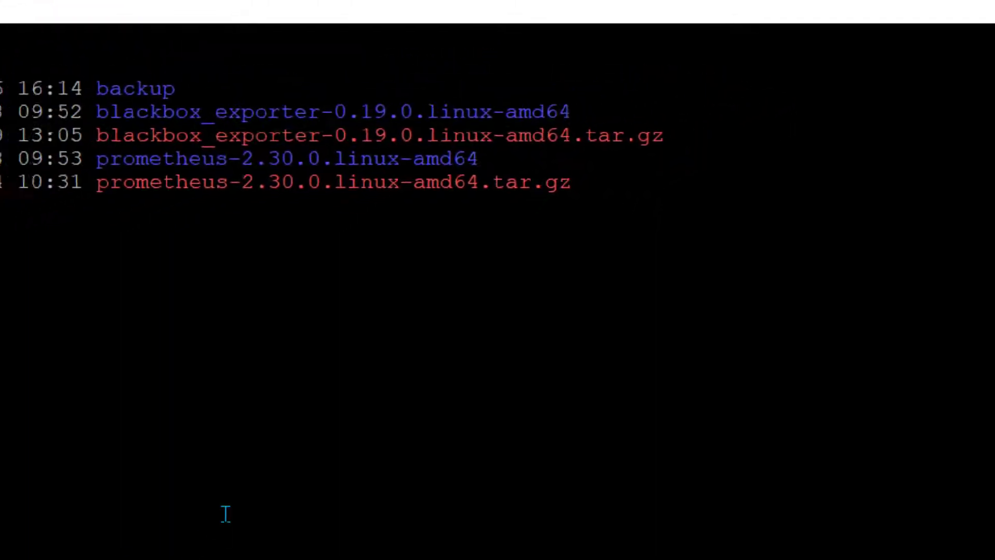
pyautogui.write('cd blac')
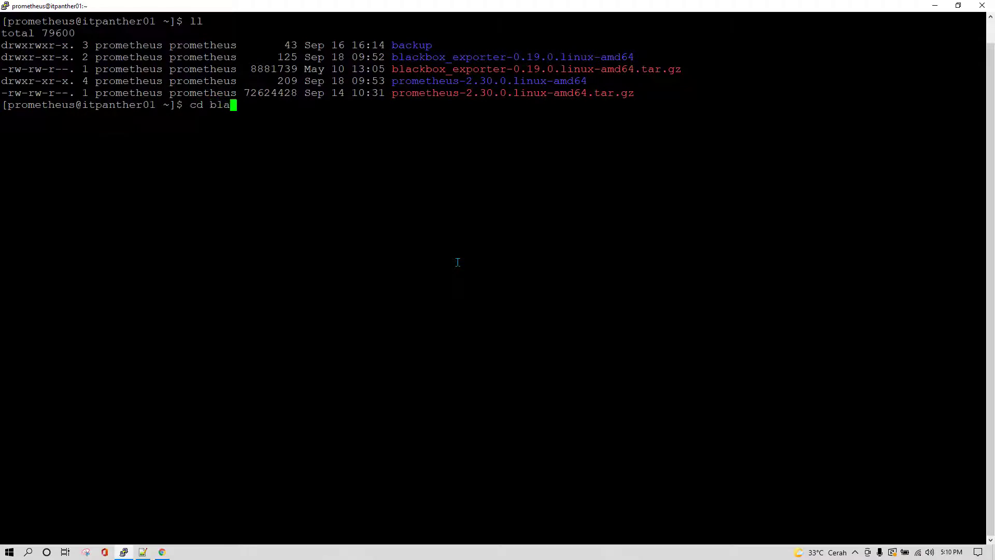
pyautogui.press('Tab')
pyautogui.press('Return')
pyautogui.write('ls -lrt')
pyautogui.press('Return')
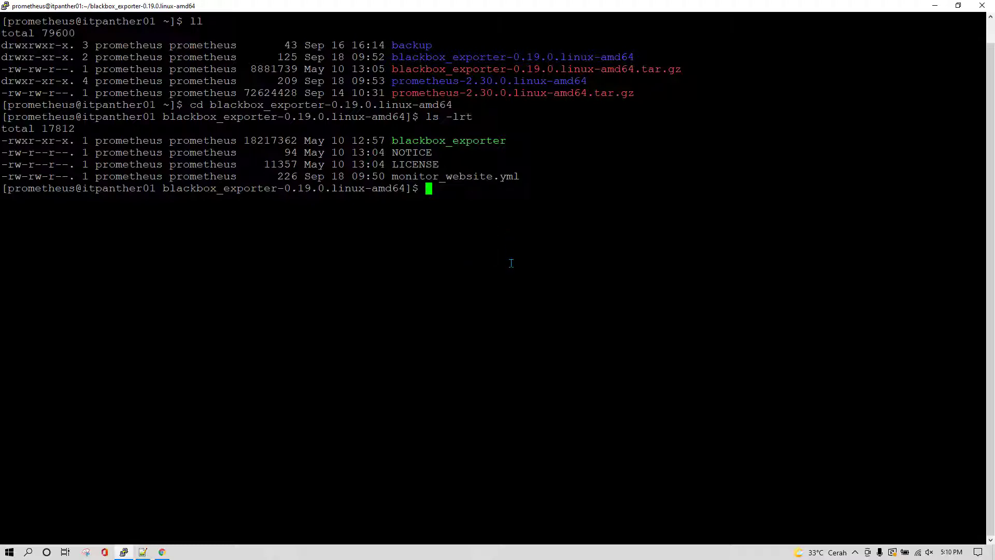
# Display the contents of monitor_website.yml with cat
pyautogui.write('cat moni')
pyautogui.press('Tab')
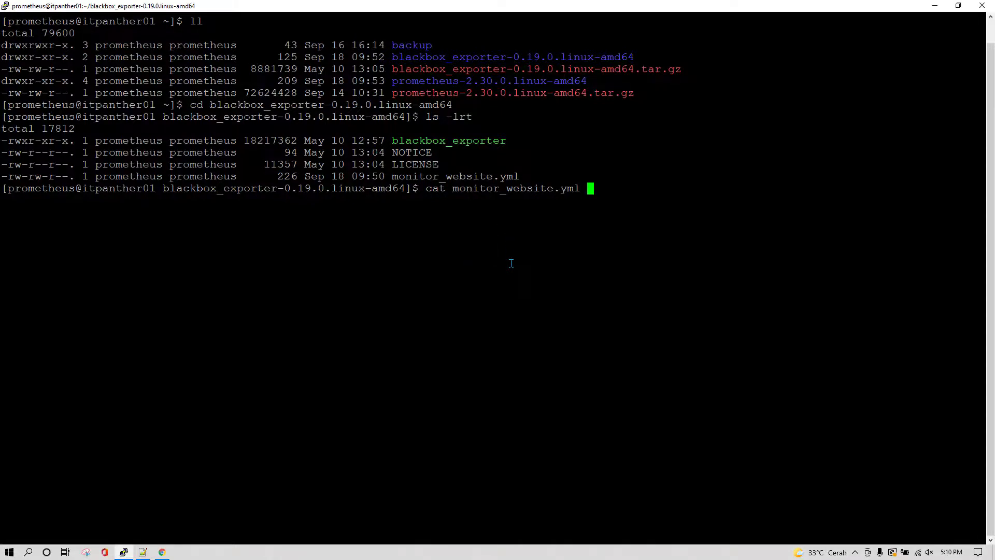
pyautogui.press('Return')
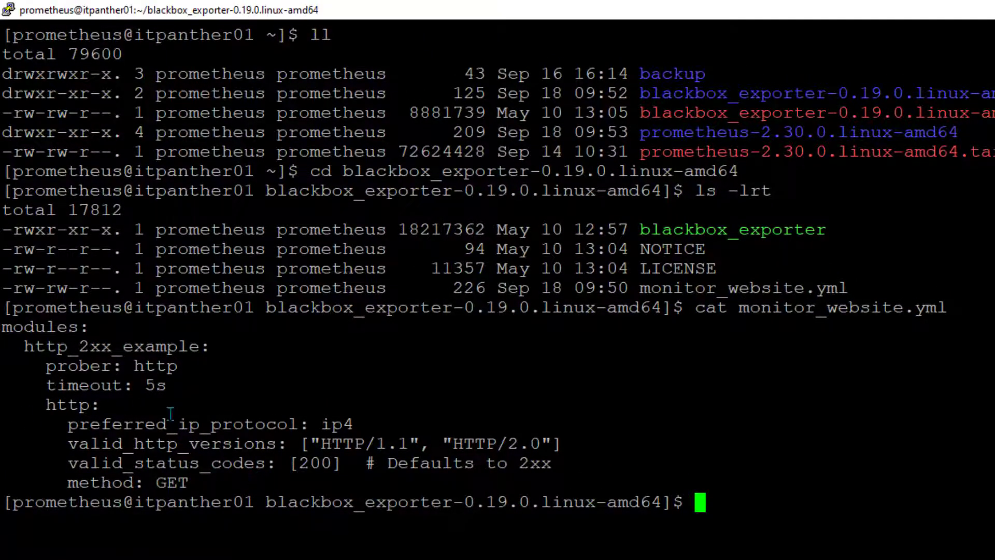
# Switch to the browser and examine the example scrape config under Prometheus Configuration in the blackbox_exporter GitHub README
pyautogui.moveTo(161, 552)
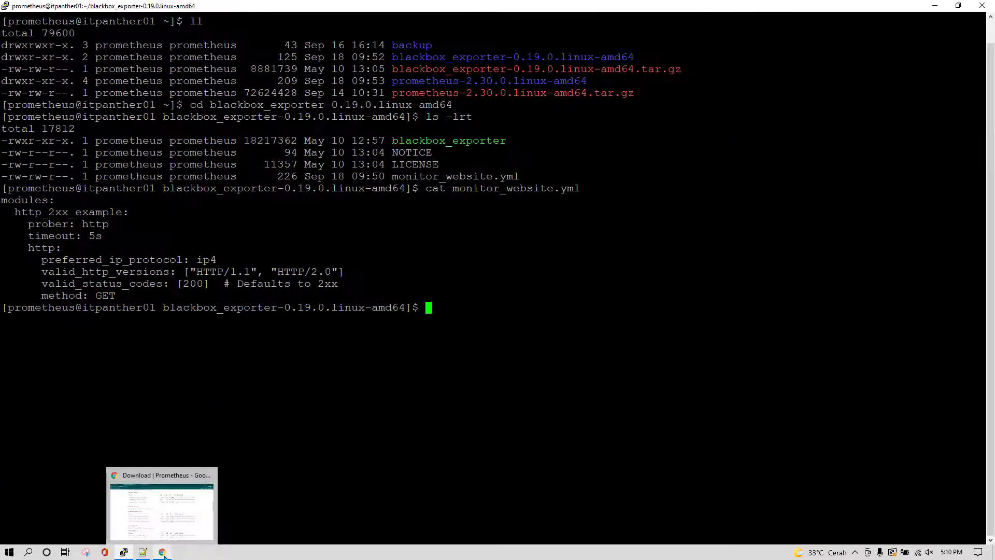
pyautogui.click(167, 521)
pyautogui.click(339, 8)
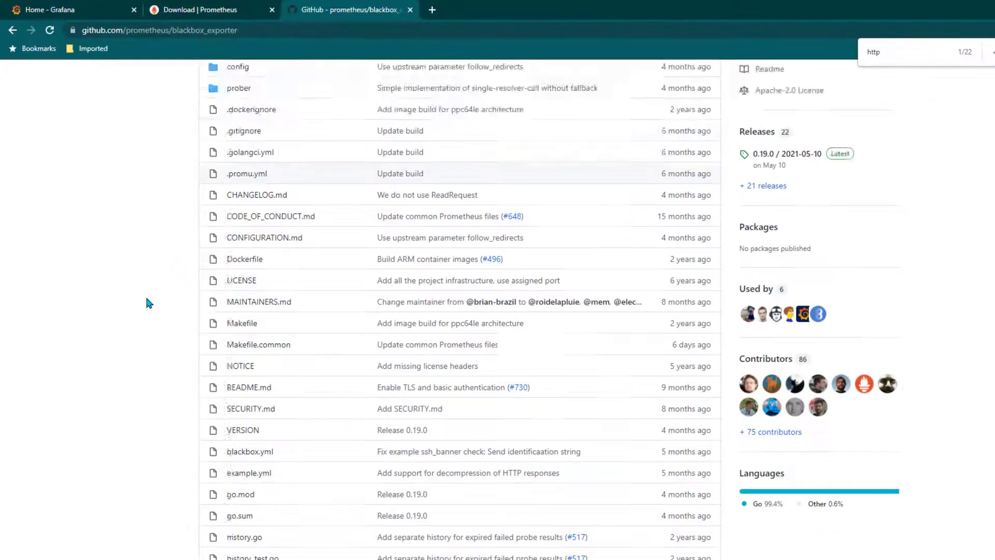
pyautogui.scroll(-15, 147, 302)
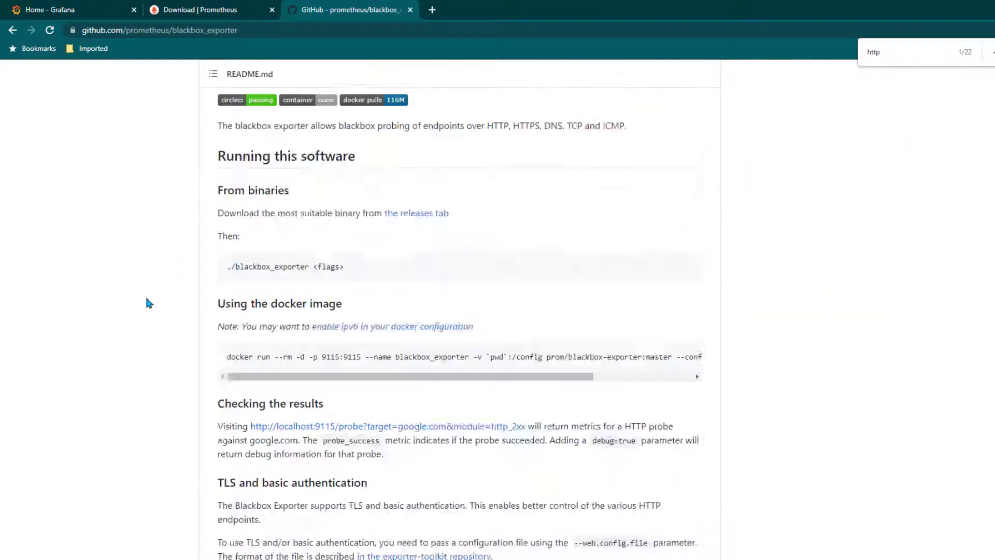
pyautogui.scroll(-12, 146, 299)
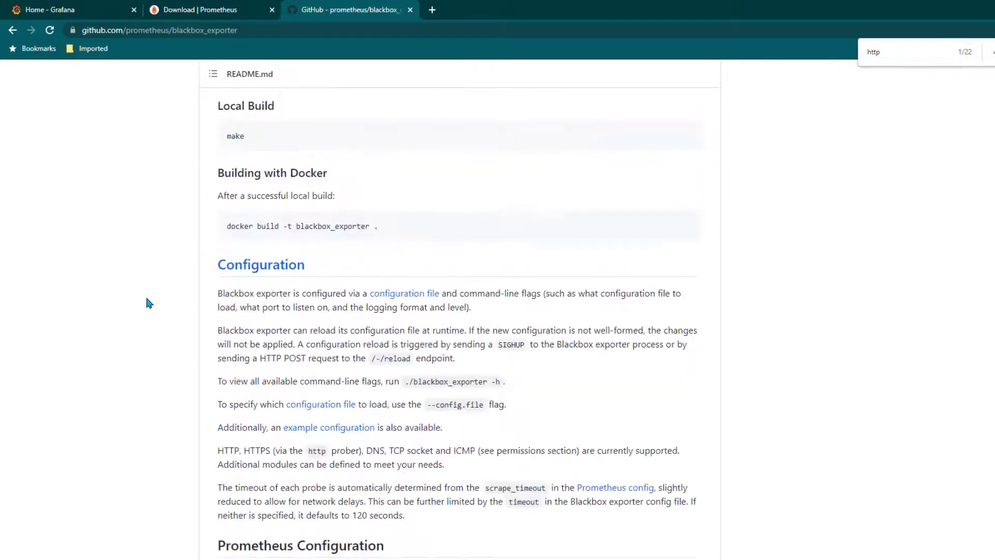
pyautogui.scroll(-2, 149, 303)
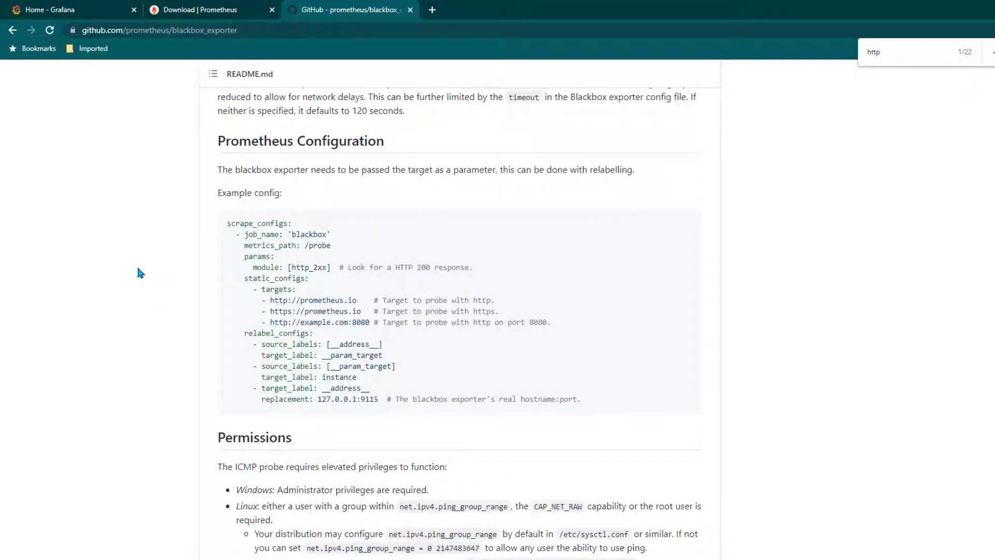
pyautogui.moveTo(223, 223); pyautogui.dragTo(392, 352)
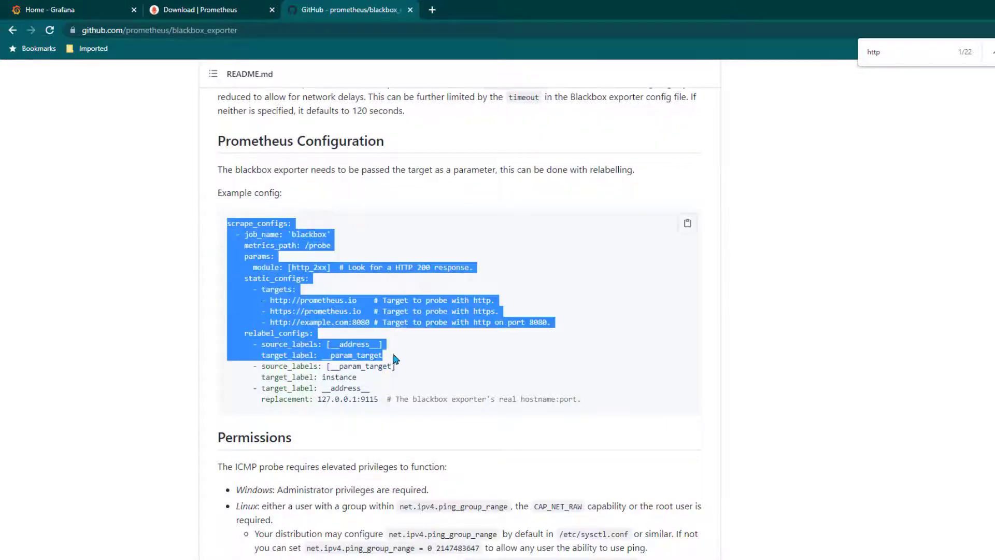
pyautogui.scroll(4, 381, 316)
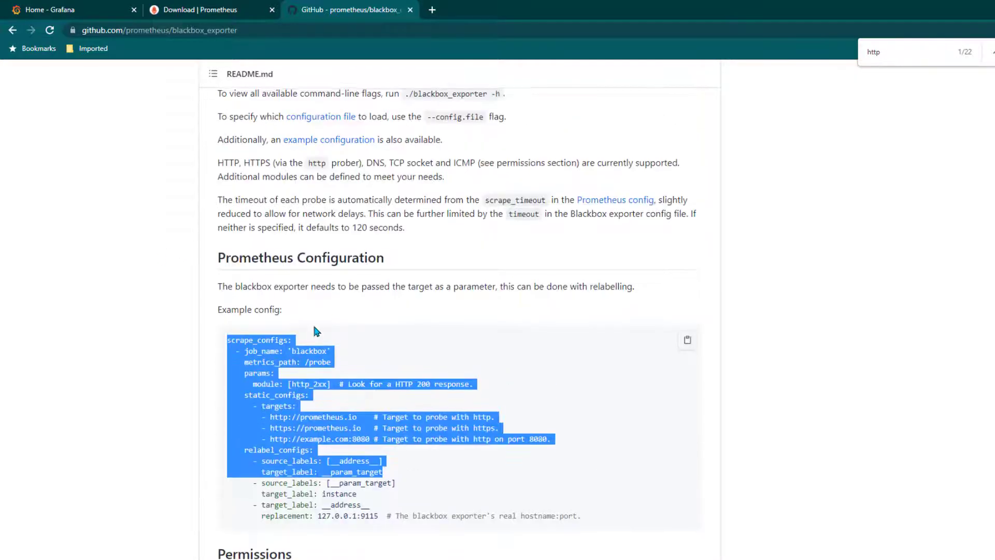
pyautogui.click(148, 324)
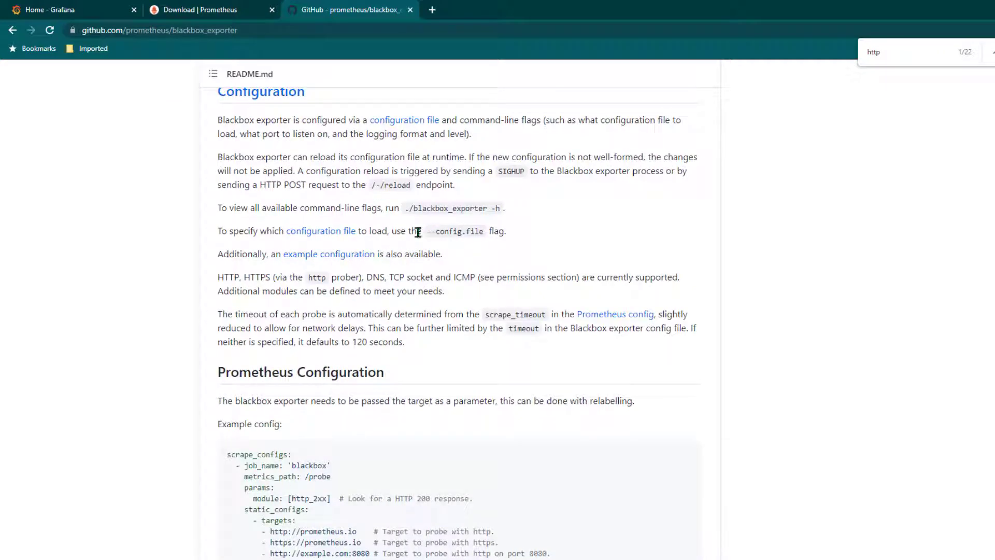
# Open the README's example configuration in a new tab and examine the http_2xx_example module through its GET method line
pyautogui.rightClick(325, 257)
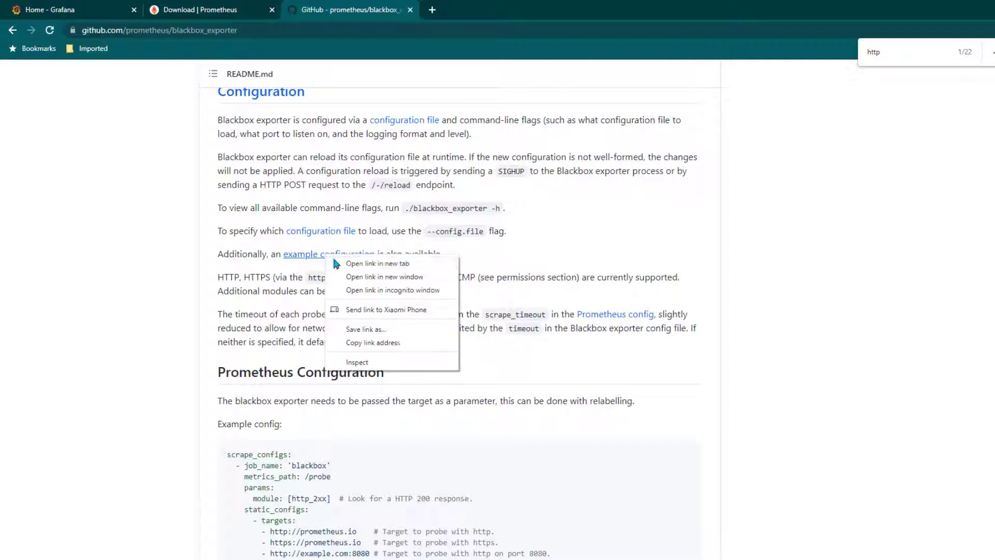
pyautogui.click(360, 263)
pyautogui.click(474, 9)
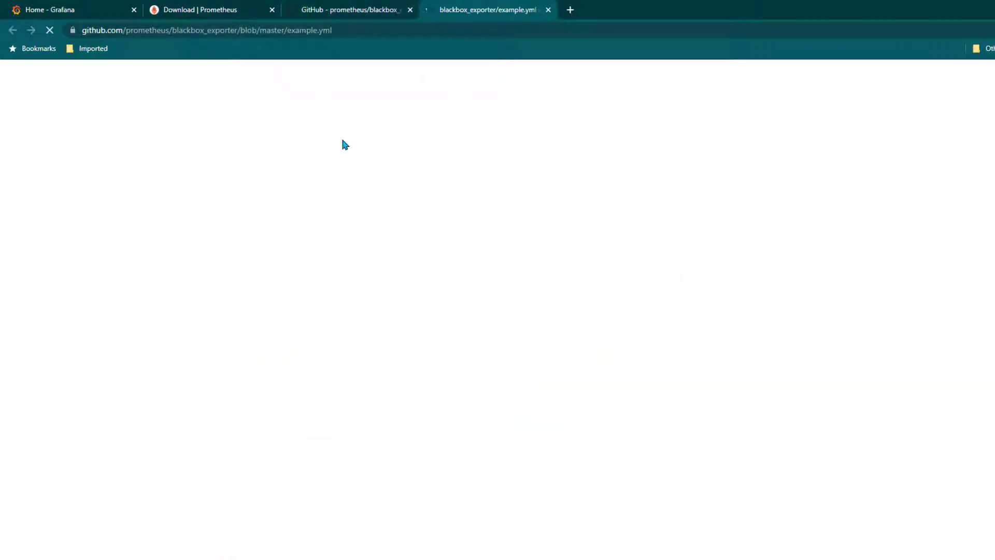
pyautogui.scroll(-3, 207, 384)
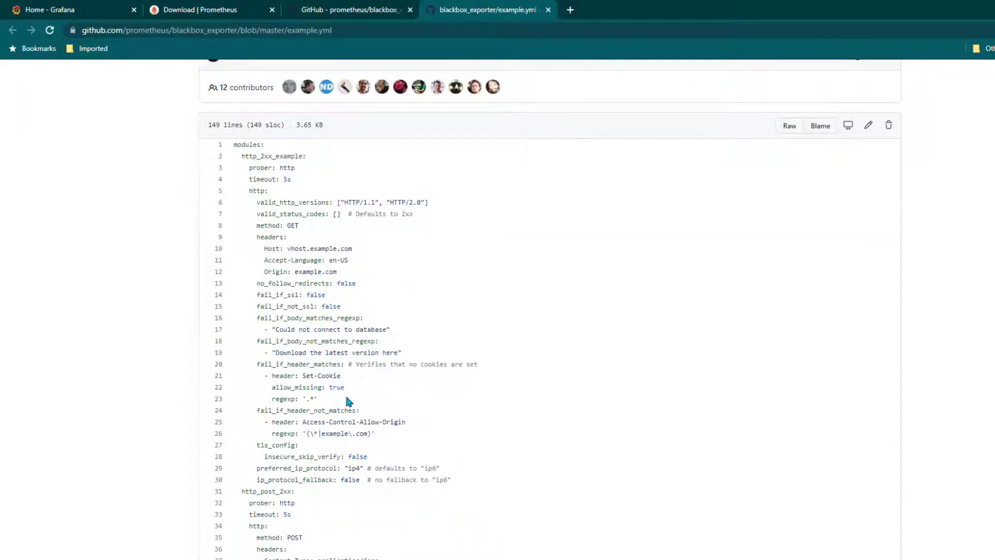
pyautogui.moveTo(300, 225); pyautogui.dragTo(236, 157)
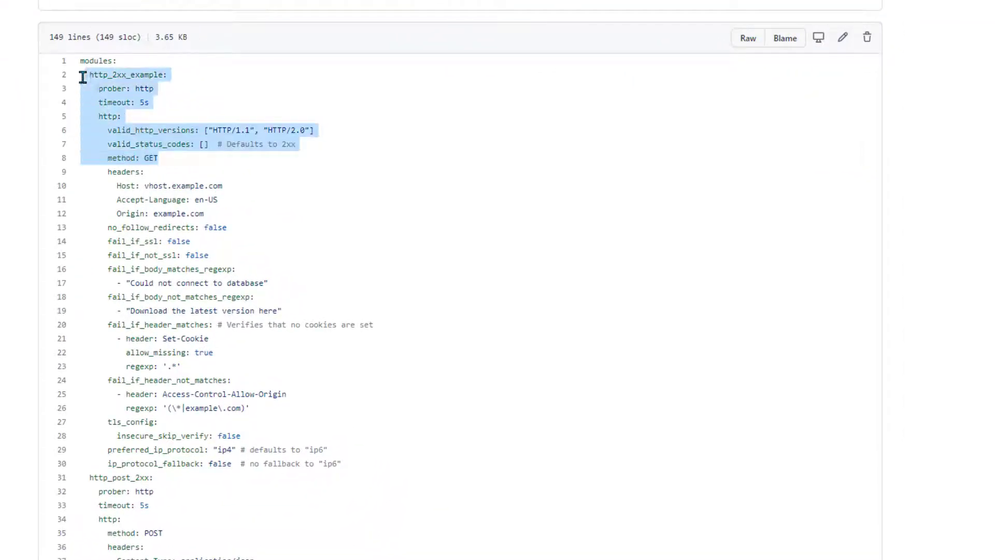
pyautogui.moveTo(83, 76); pyautogui.dragTo(76, 62)
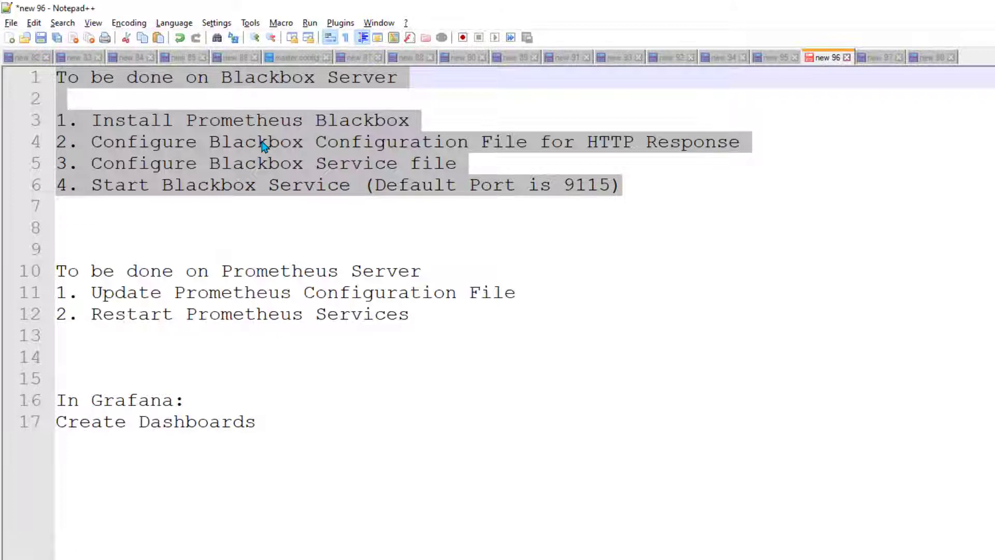
# Switch to the Notepad++ notes and review the Blackbox installation, HTTP response configuration and service file tasks
pyautogui.click(264, 144)
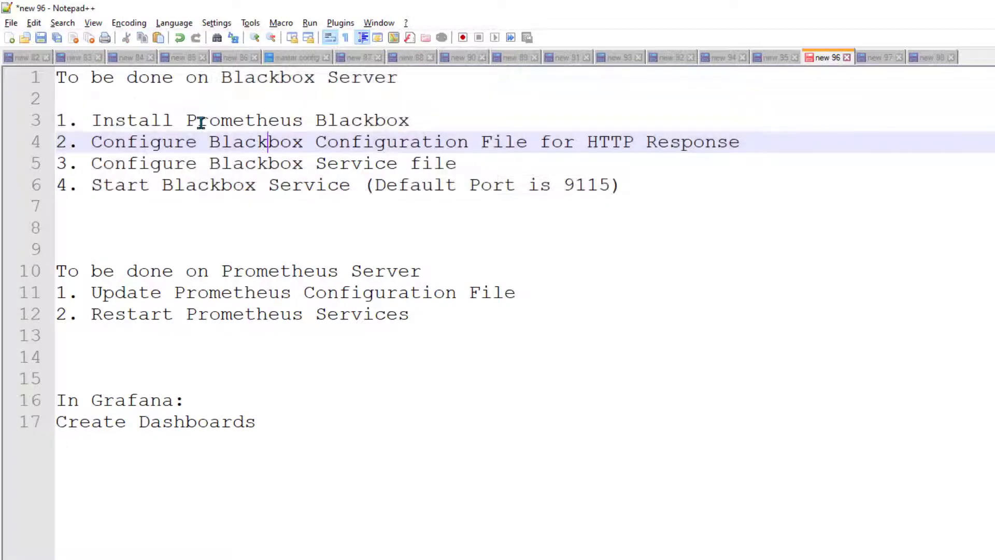
pyautogui.moveTo(197, 122); pyautogui.dragTo(351, 122)
pyautogui.moveTo(140, 148); pyautogui.dragTo(716, 146)
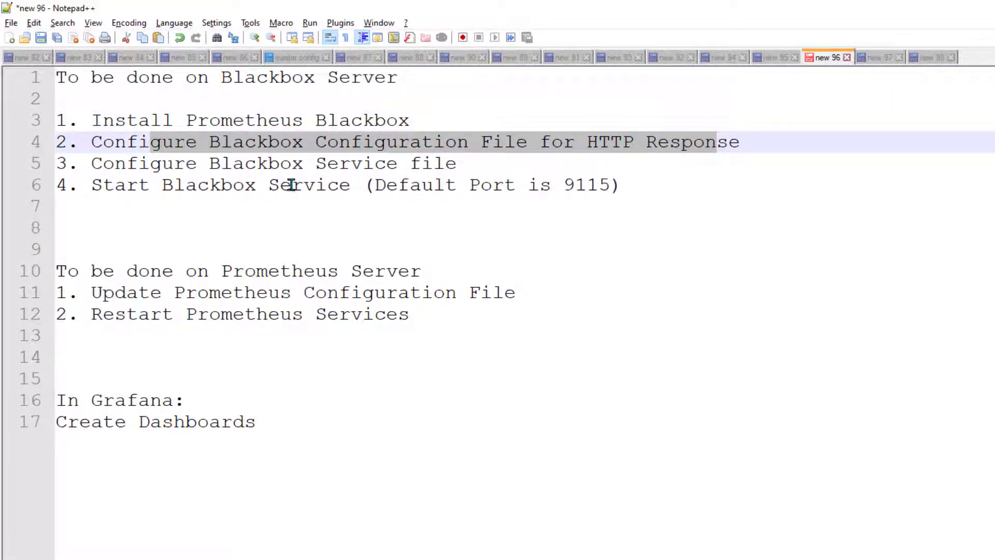
pyautogui.click(125, 165)
pyautogui.moveTo(111, 165); pyautogui.dragTo(456, 163)
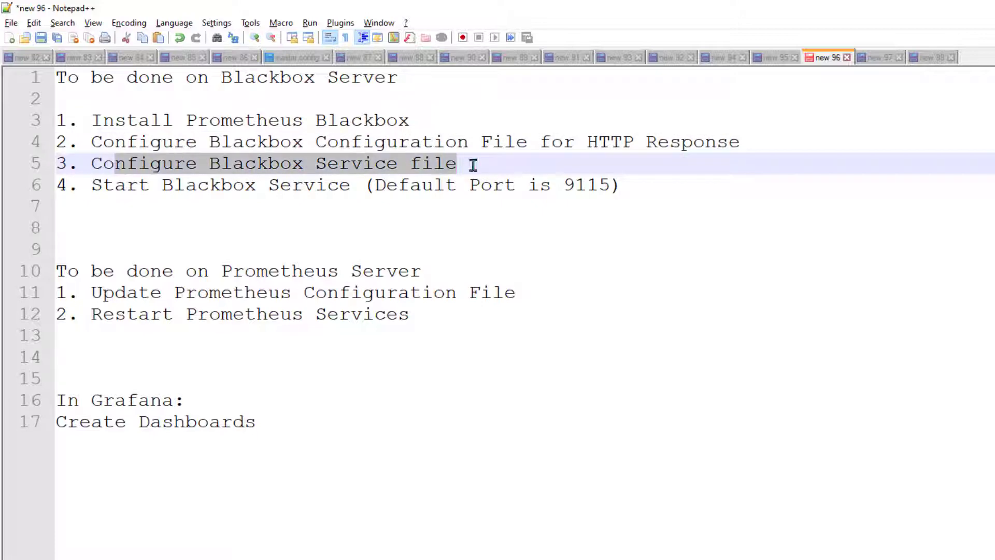
# Examine the blackbox.service definition in the new 97 notes, including its ExecStart path and config file option, and return to the terminal
pyautogui.click(876, 58)
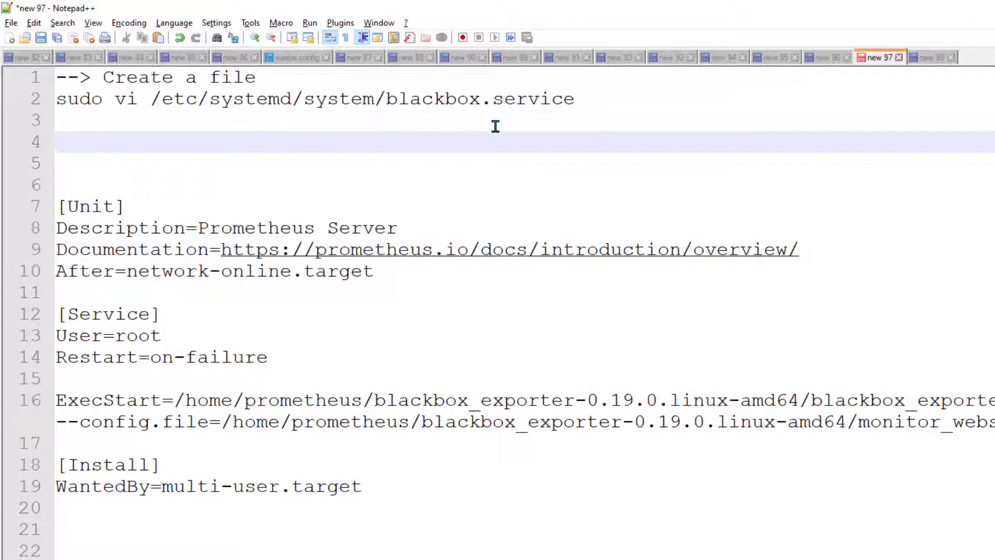
pyautogui.moveTo(389, 494); pyautogui.dragTo(57, 206)
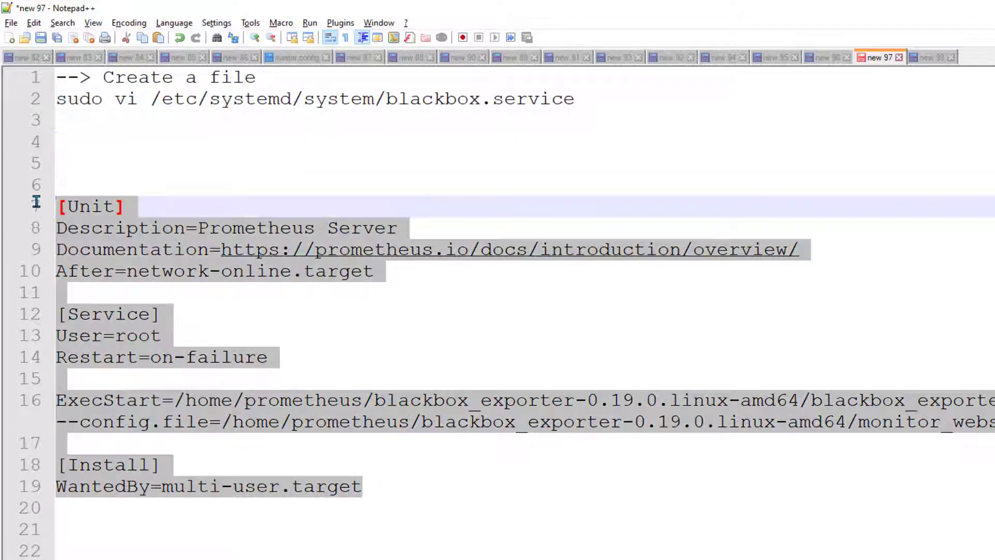
pyautogui.click(442, 446)
pyautogui.keyDown('ctrl'); pyautogui.scroll(-5, 442, 447); pyautogui.keyUp('ctrl')
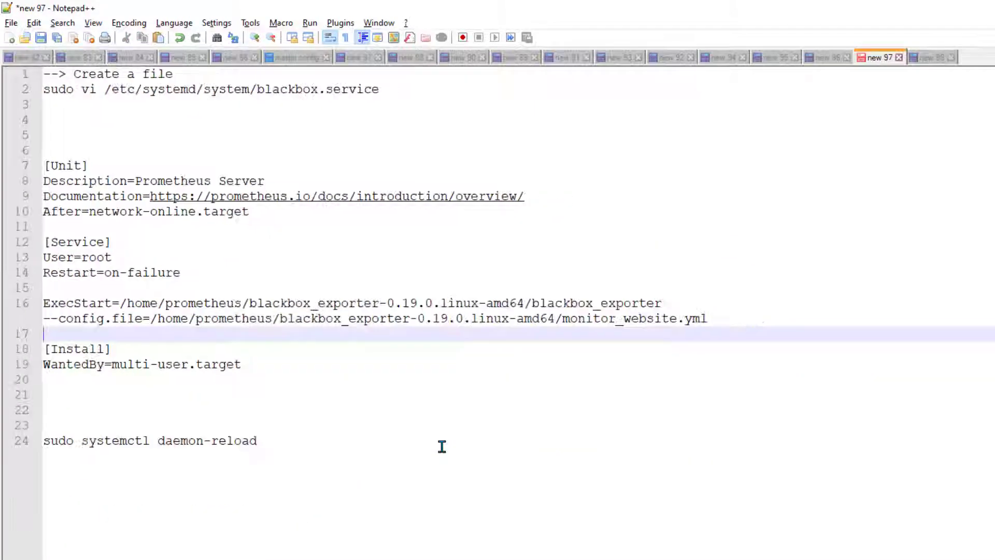
pyautogui.moveTo(111, 282); pyautogui.dragTo(604, 282)
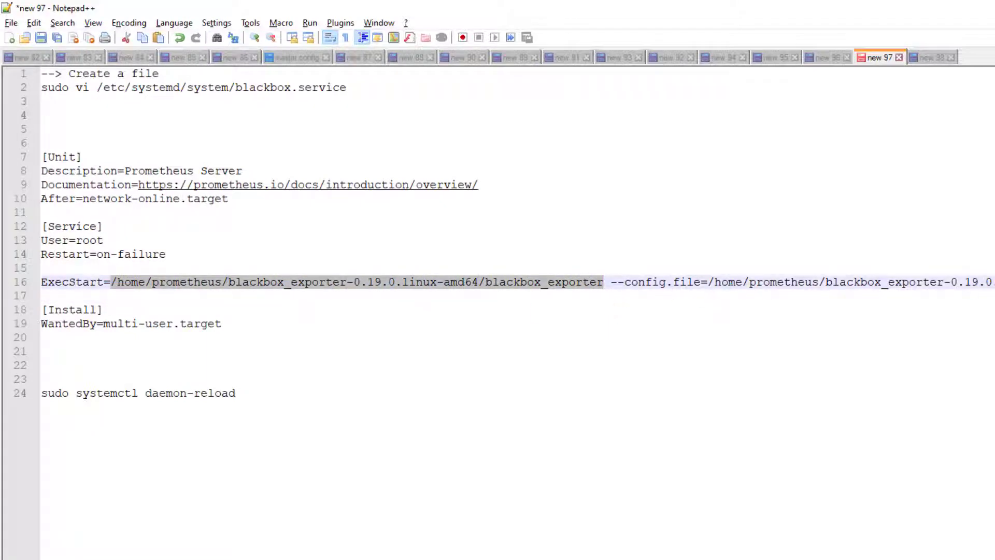
pyautogui.click(861, 285)
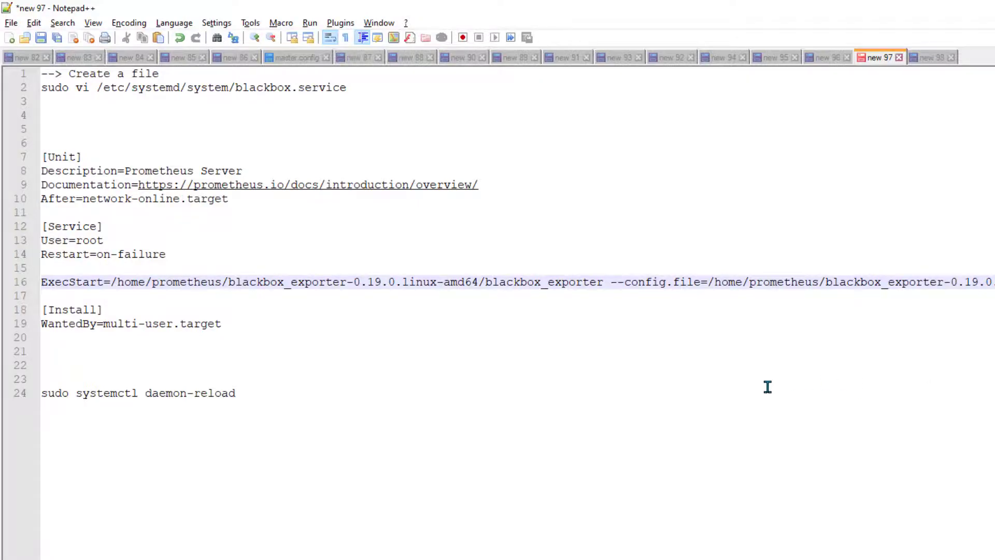
pyautogui.hotkey('alt', 'Tab')
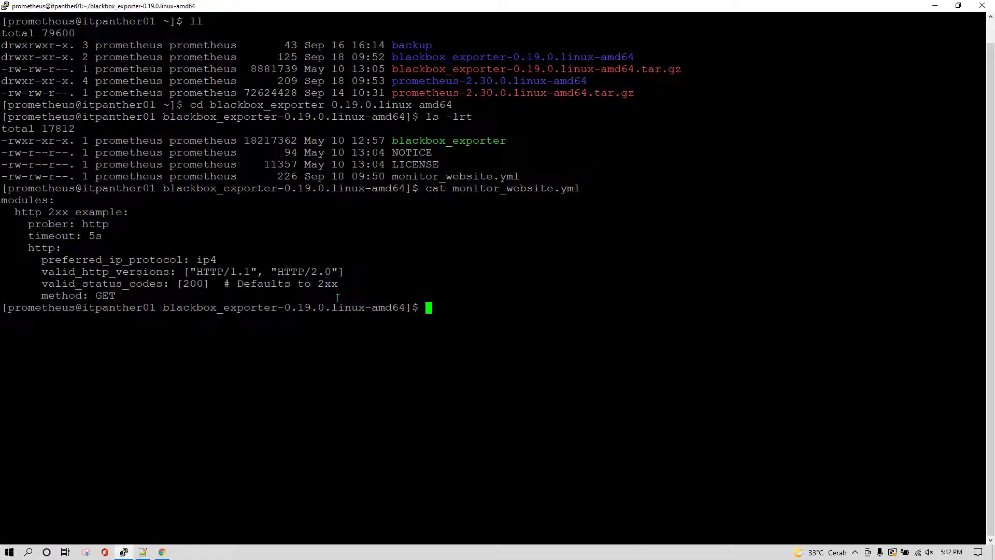
# Switch to the Notepad++ notes and highlight the sudo systemctl daemon-reload command below the blackbox.service definition
pyautogui.hotkey('alt', 'Tab')
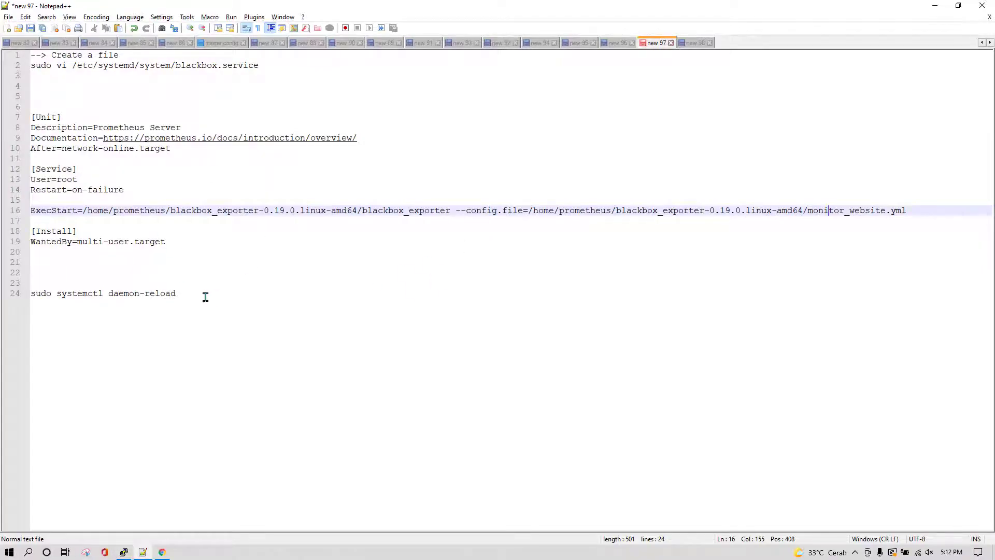
pyautogui.click(167, 294)
pyautogui.keyDown('shift'); pyautogui.click(20, 296); pyautogui.keyUp('shift')
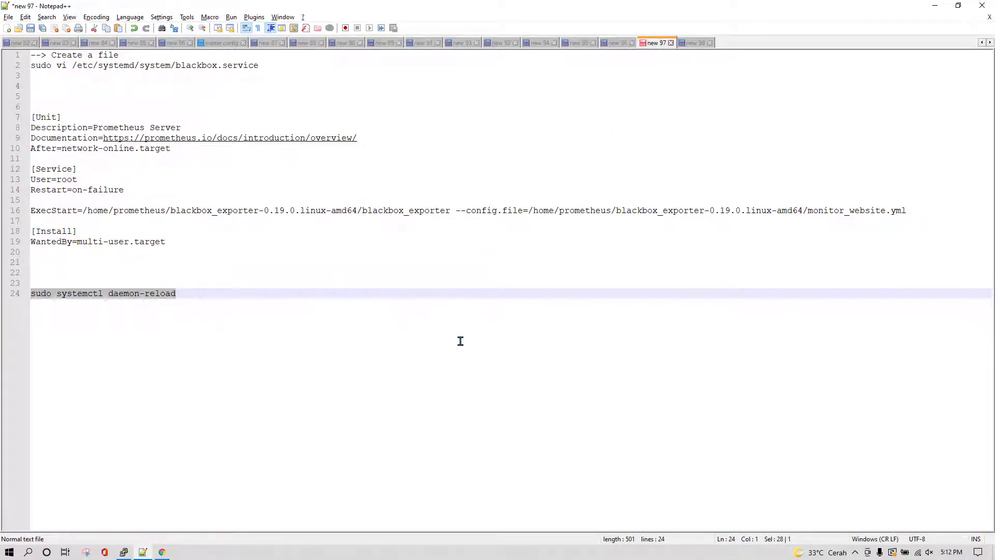
# Return to the terminal and start the Blackbox service with sudo systemctl start blackbox
pyautogui.hotkey('alt', 'Tab')
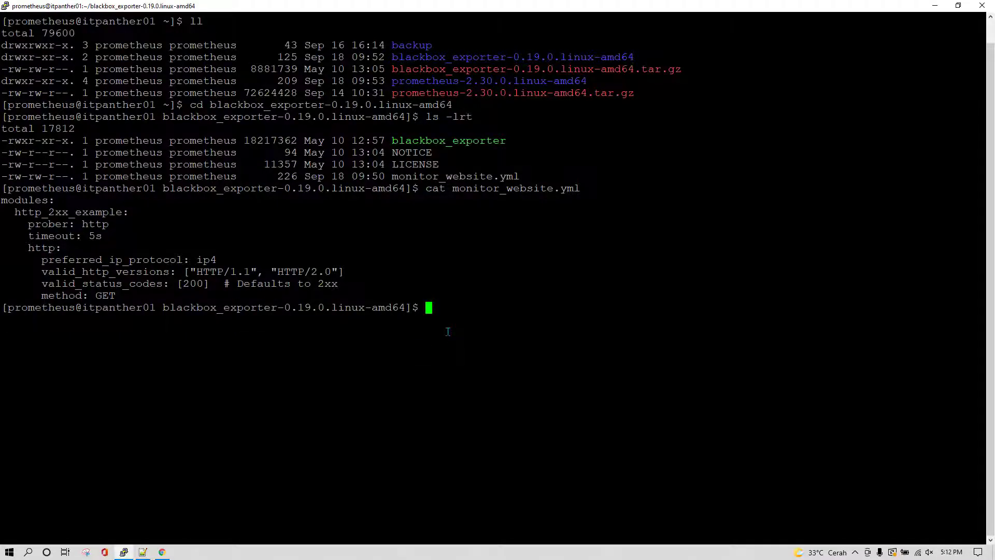
pyautogui.write('sudo systemctl start blackbox')
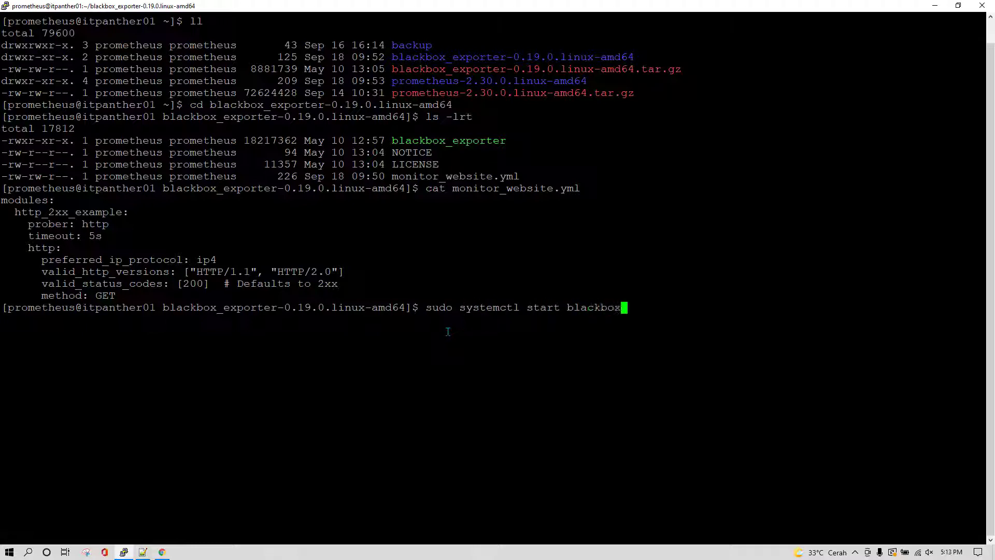
pyautogui.press('Return')
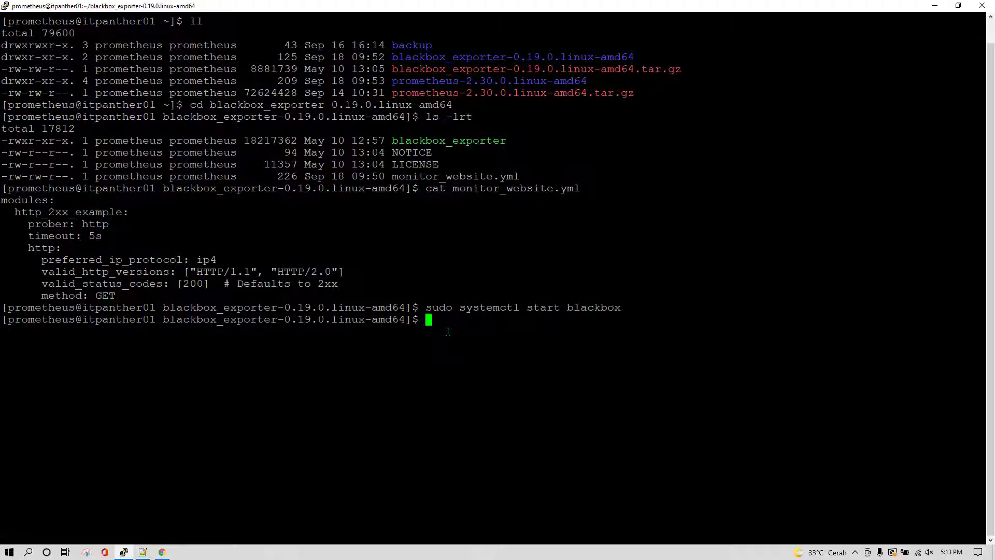
# Check the Blackbox service's status by changing the previous command to sudo systemctl status blackbox and running it
pyautogui.press('Up')
pyautogui.press('Left')
pyautogui.press('Left')
pyautogui.press('Left')
pyautogui.press('Left')
pyautogui.press('Left')
pyautogui.press('Left')
pyautogui.press('Left')
pyautogui.press('Left')
pyautogui.press('Left')
pyautogui.press('Left')
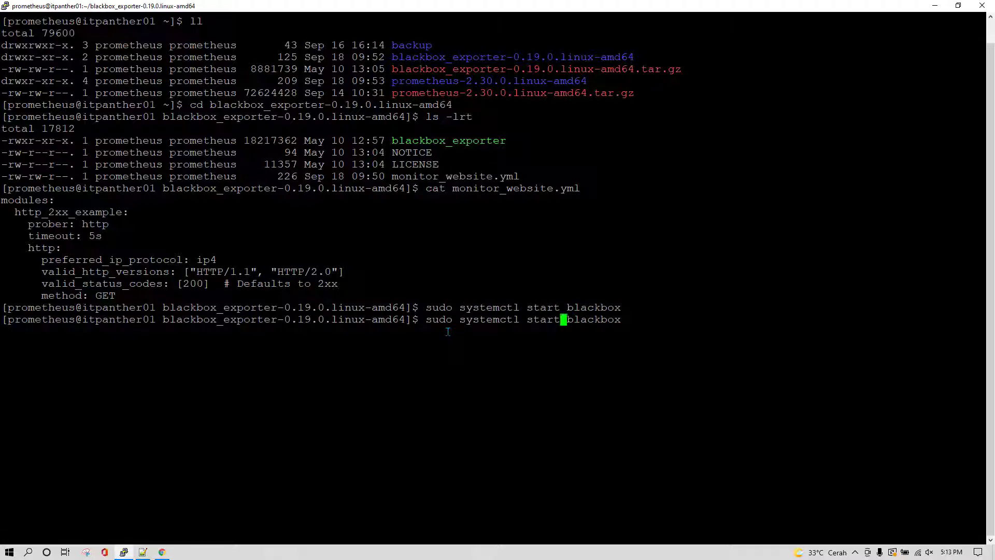
pyautogui.press('BackSpace')
pyautogui.press('Right')
pyautogui.write('us')
pyautogui.press('Return')
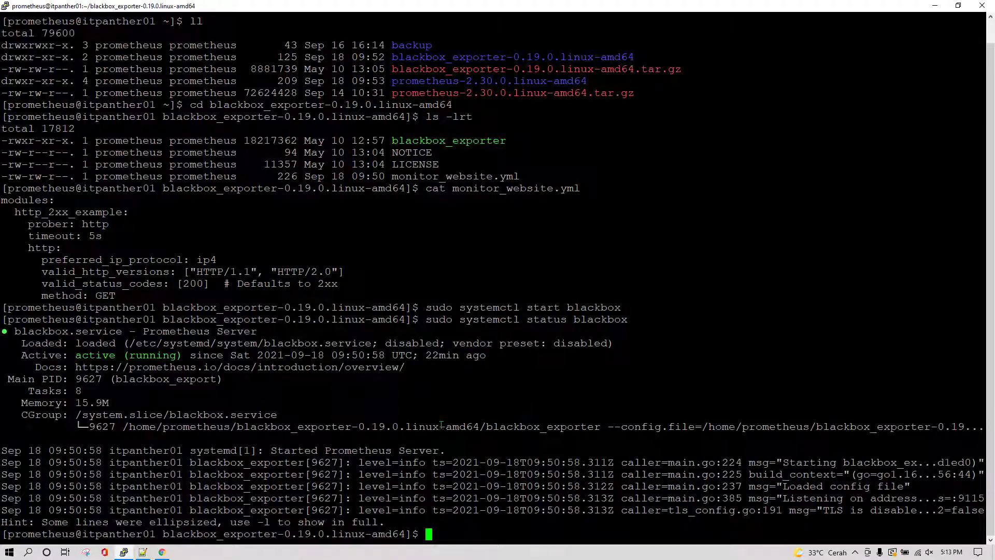
# Review the Prometheus Server tasks in the new 96 notes in Notepad++, highlighting Update Prometheus Configuration File
pyautogui.hotkey('alt', 'Tab')
pyautogui.click(617, 43)
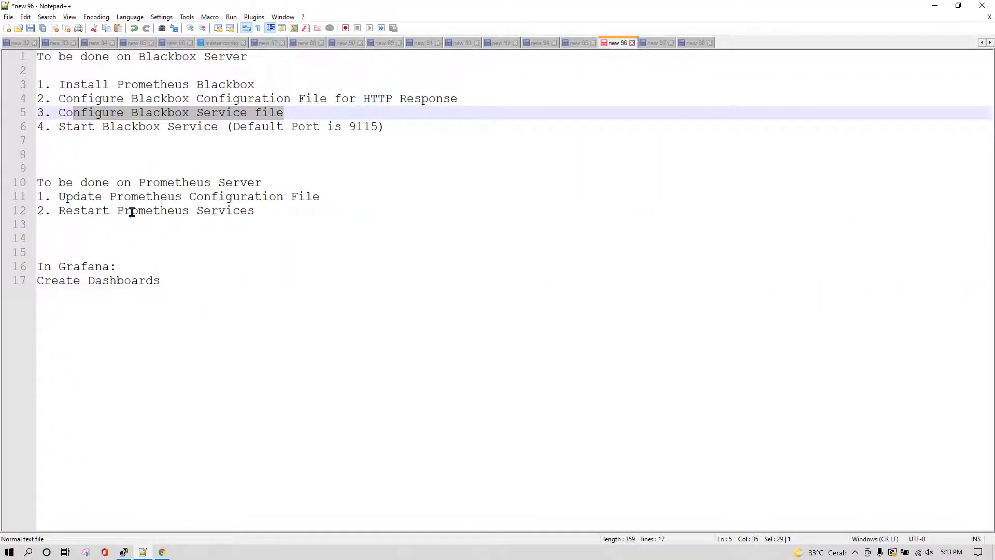
pyautogui.click(73, 197)
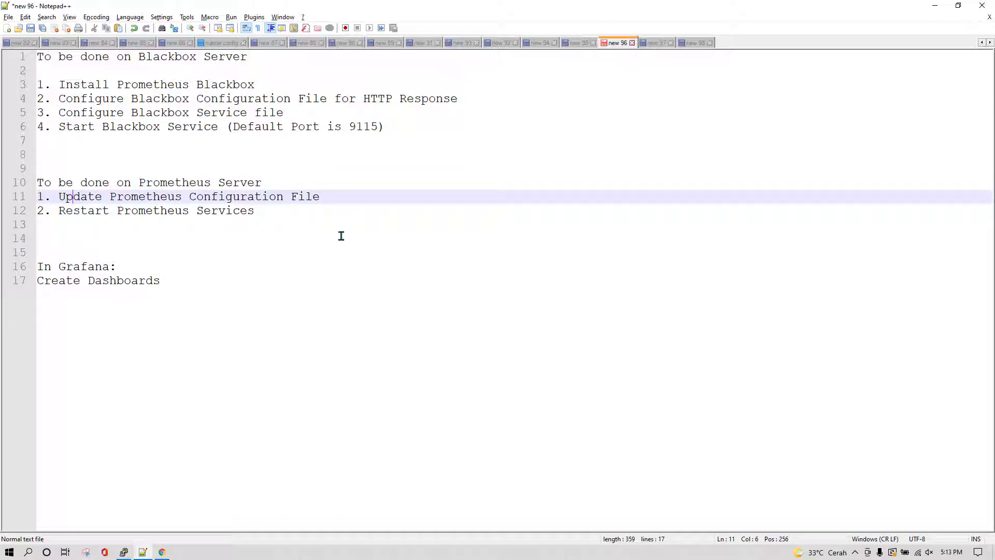
pyautogui.moveTo(60, 198); pyautogui.dragTo(318, 197)
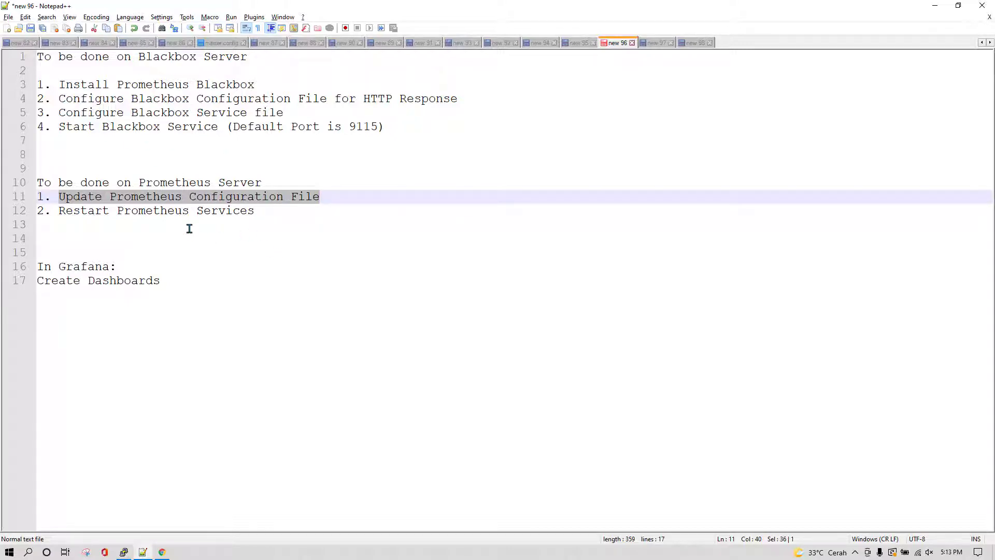
# Switch to the terminal and change to the ../prometheus-2.30.0.linux-amd64 directory
pyautogui.hotkey('alt', 'Tab')
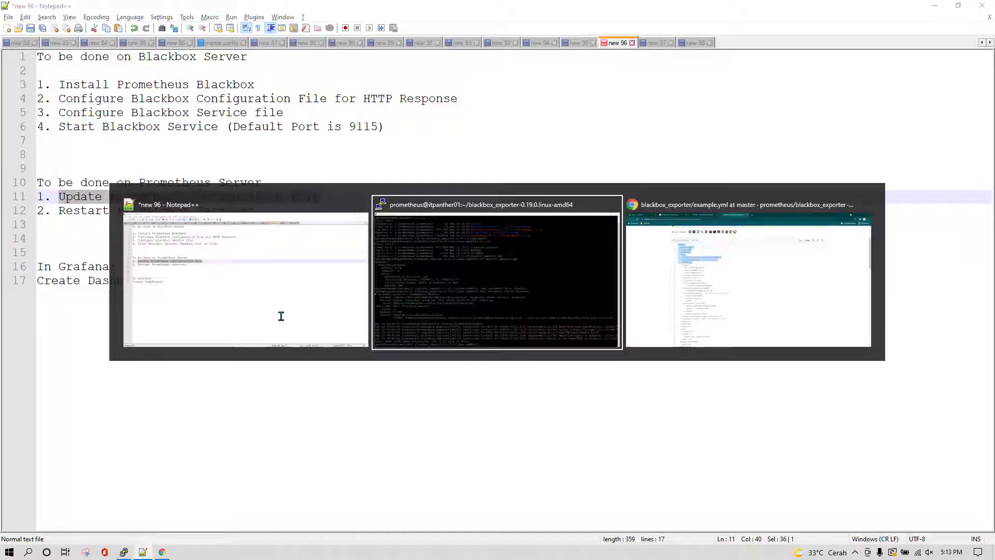
pyautogui.write('cd')
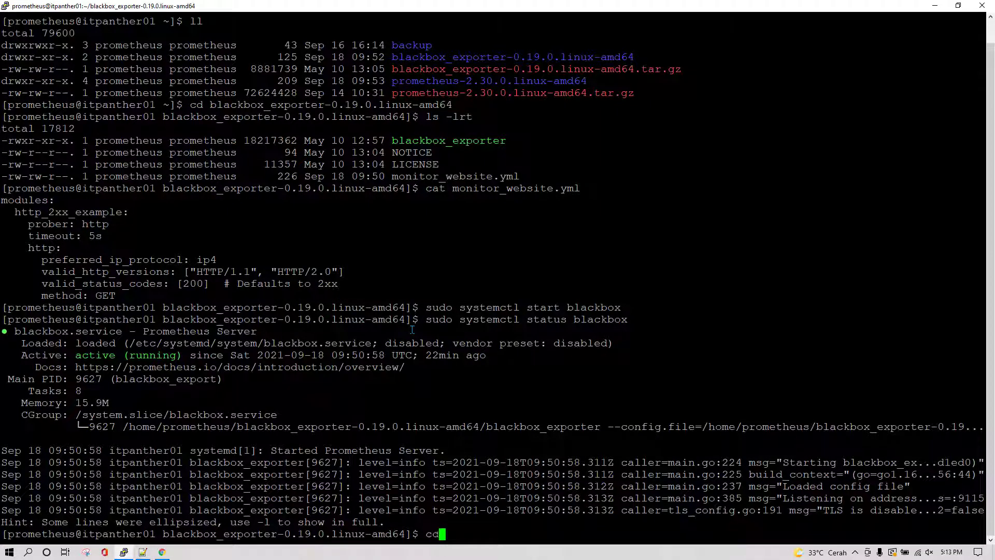
pyautogui.write(' ../prom')
pyautogui.press('Tab')
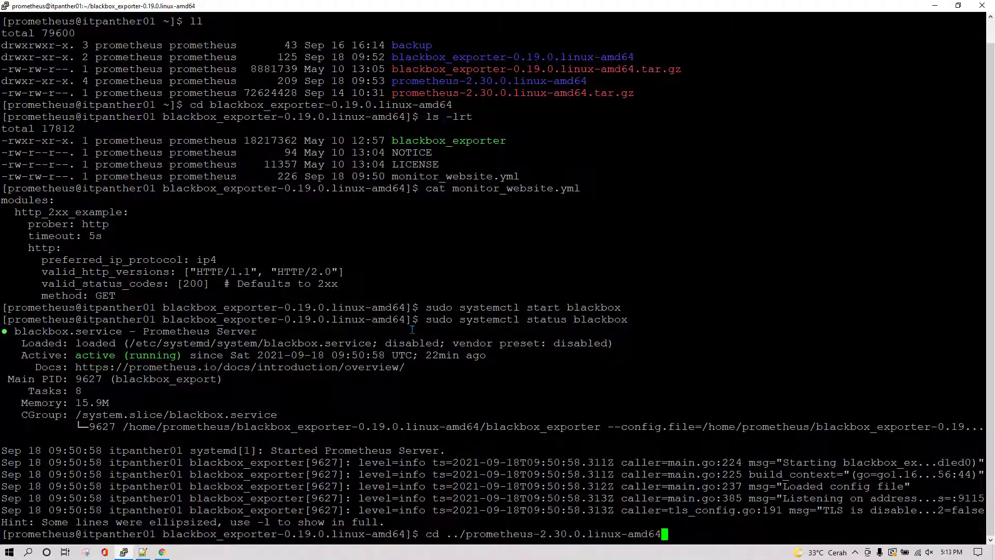
pyautogui.press('Return')
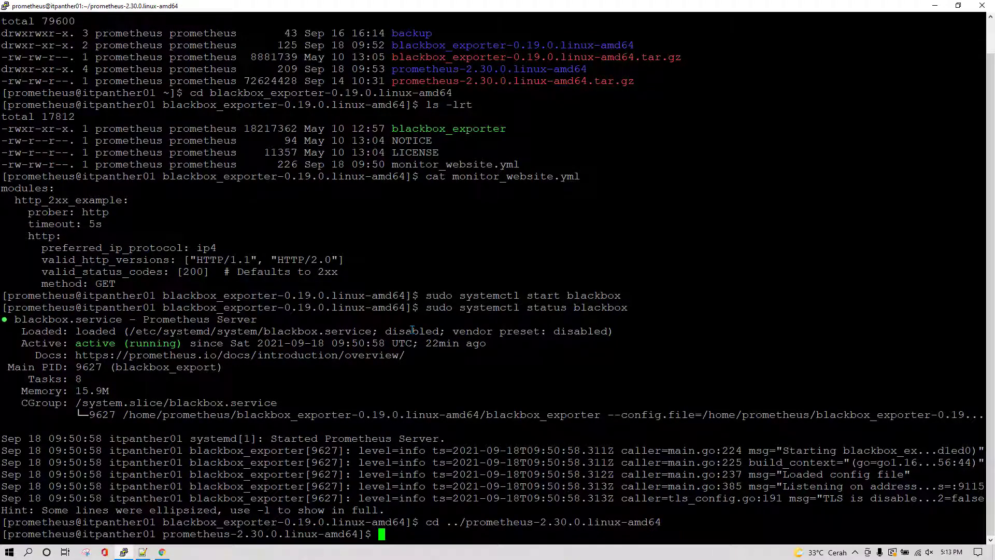
# Clear the terminal and list the Prometheus directory's files with ls -lrt
pyautogui.write('clear')
pyautogui.press('Return')
pyautogui.write('ls -lr')
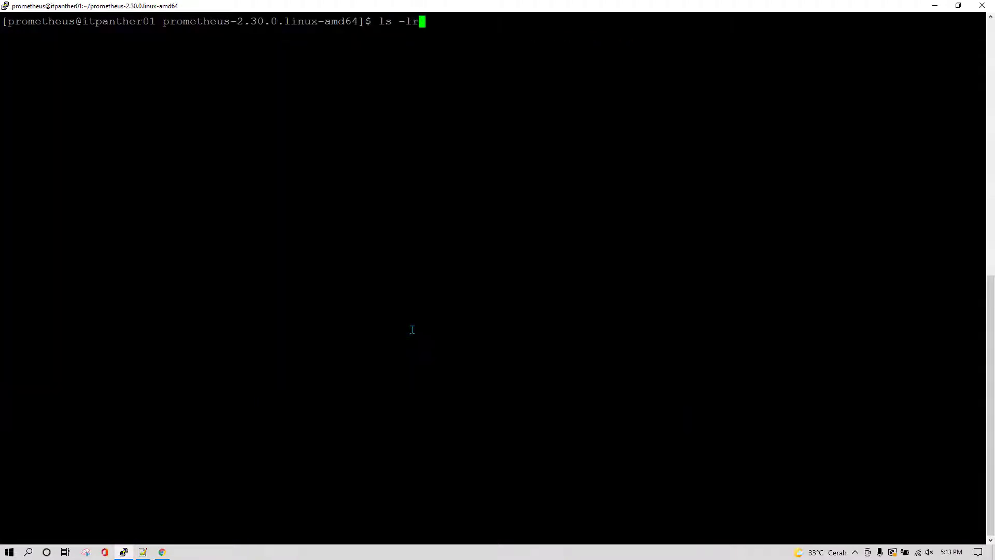
pyautogui.write('t')
pyautogui.press('Return')
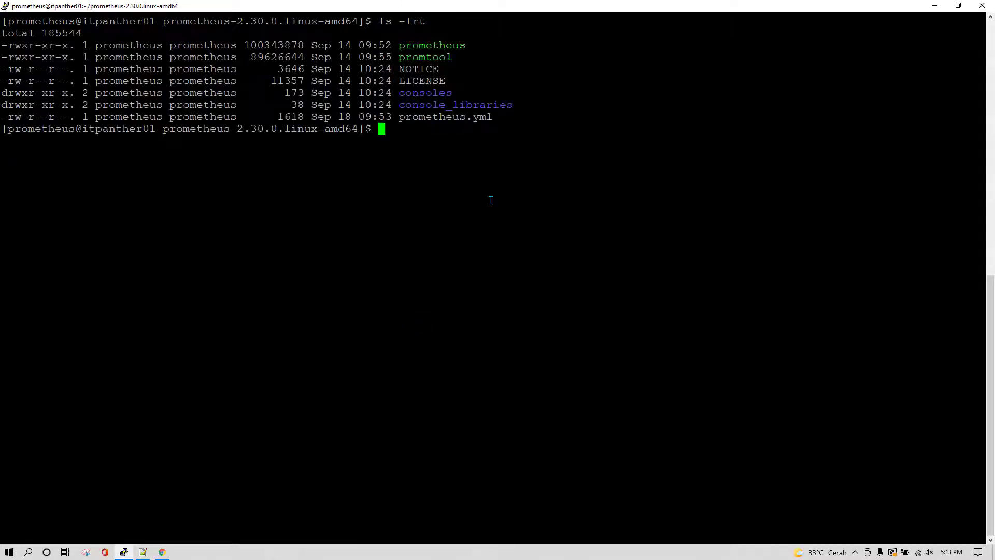
# Open prometheus.yml in vi, enter insert mode and go to the blackbox job's replacement line at the file's end
pyautogui.write('vi prometheus.yml')
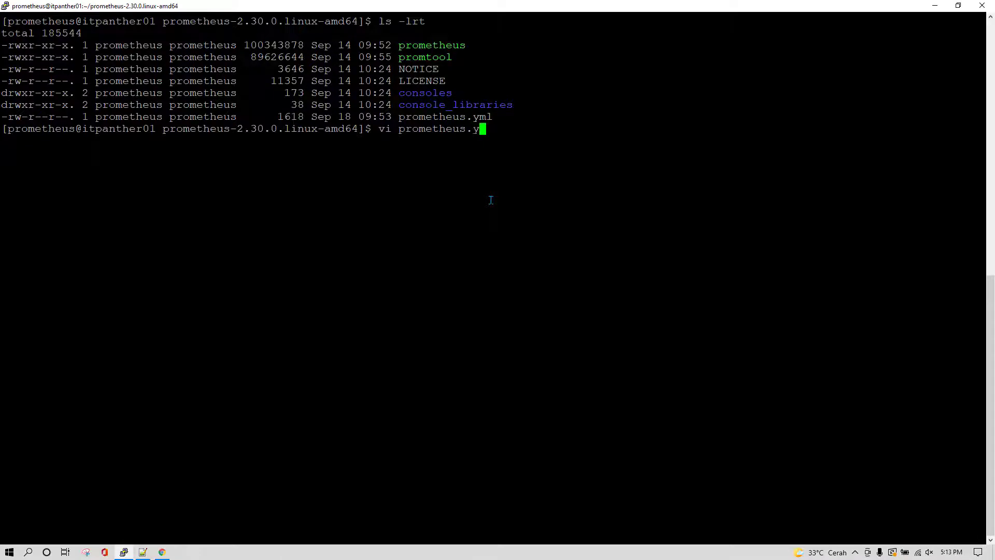
pyautogui.press('Return')
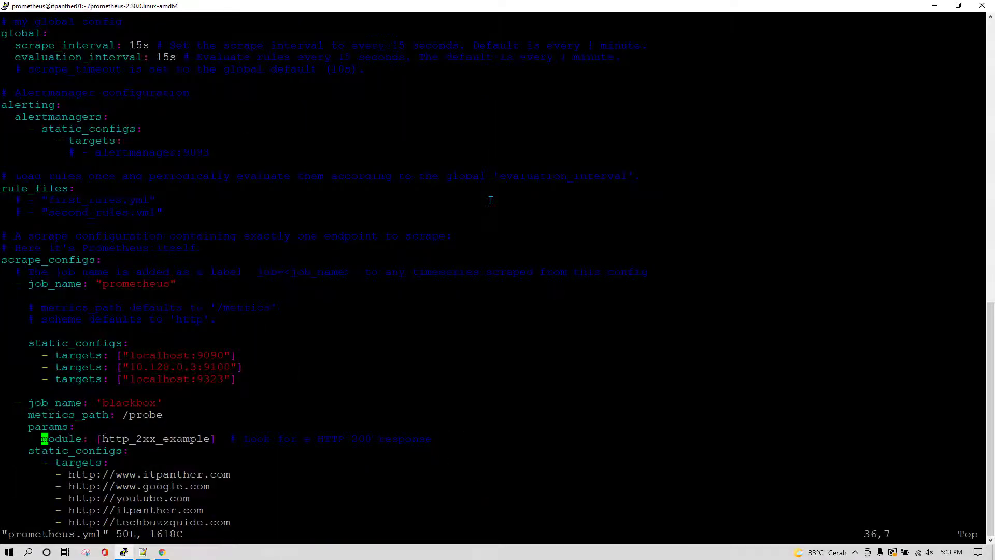
pyautogui.press('i')
pyautogui.press('Down')
pyautogui.press('Down')
pyautogui.press('Down')
pyautogui.press('Down')
pyautogui.press('Down')
pyautogui.press('Down')
pyautogui.press('Down')
pyautogui.press('Down')
pyautogui.press('Down')
pyautogui.press('Down')
pyautogui.press('Down')
pyautogui.press('Down')
pyautogui.press('Down')
pyautogui.press('Down')
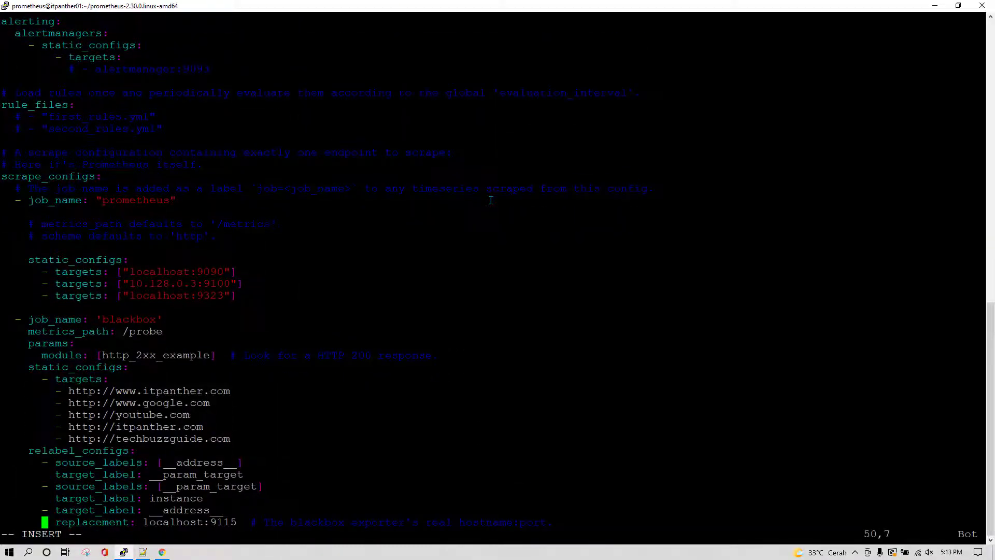
# Switch to the browser and examine the example scrape config under Prometheus Configuration in the blackbox_exporter README
pyautogui.click(165, 552)
pyautogui.click(316, 9)
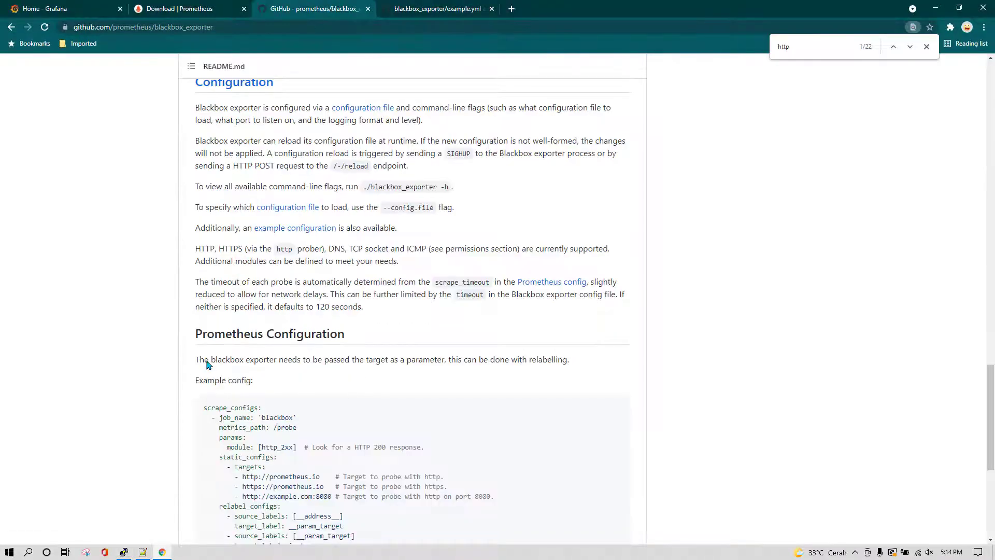
pyautogui.scroll(-3, 204, 356)
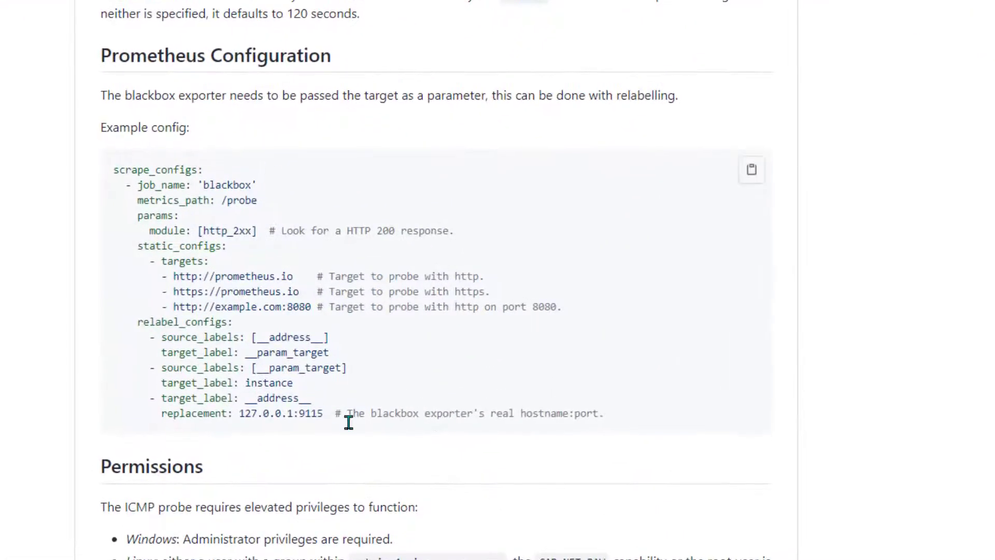
pyautogui.moveTo(560, 382); pyautogui.dragTo(311, 359)
pyautogui.moveTo(293, 391); pyautogui.dragTo(91, 163)
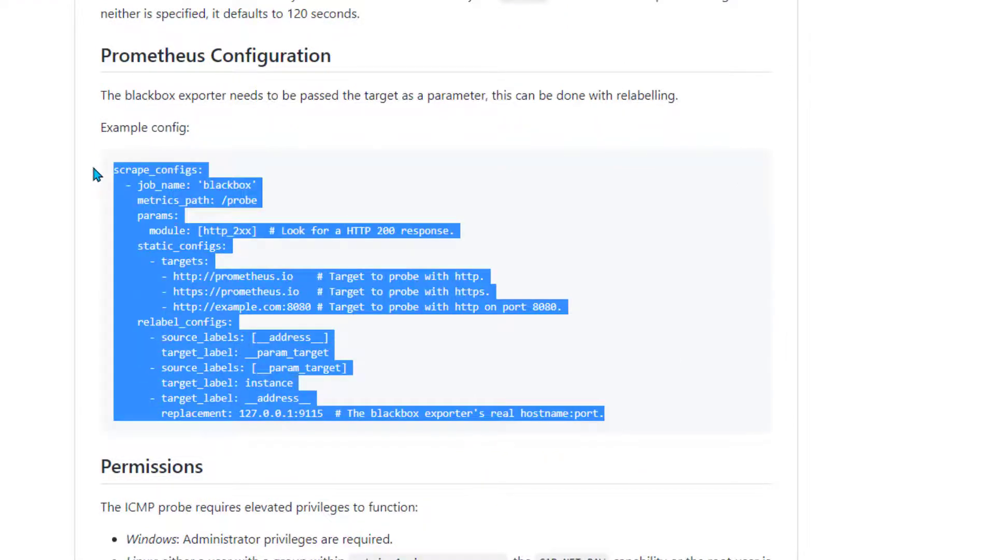
pyautogui.click(225, 285)
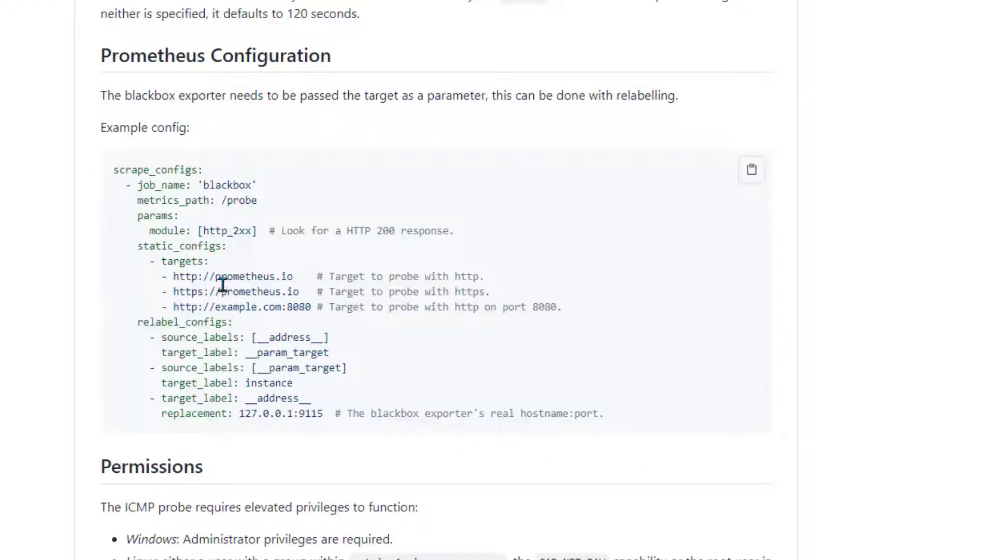
# Compare the existing scrape_configs section of prometheus.yml in the terminal with the README example's scrape_configs line and blackbox job
pyautogui.hotkey('alt', 'Tab')
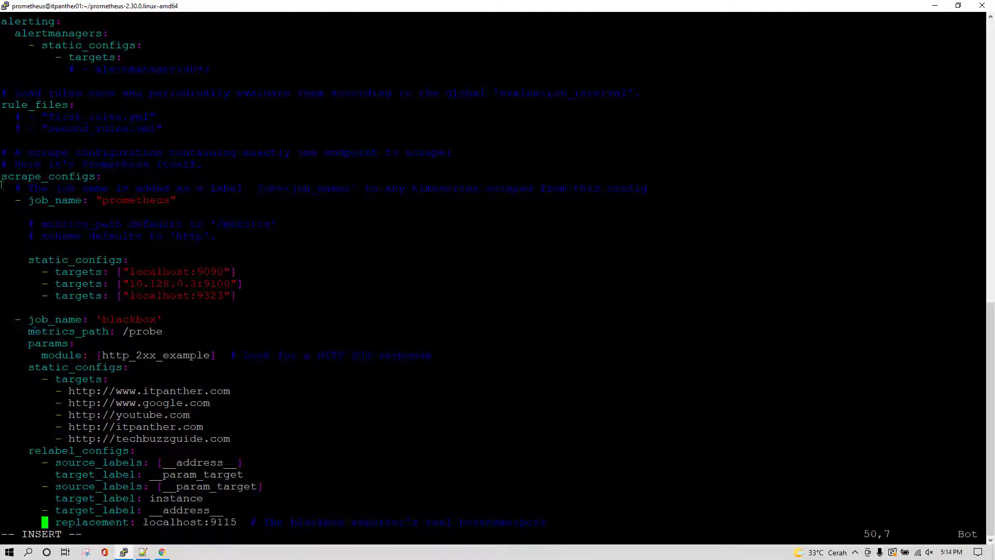
pyautogui.moveTo(1, 179); pyautogui.dragTo(245, 299)
pyautogui.hotkey('alt', 'Tab')
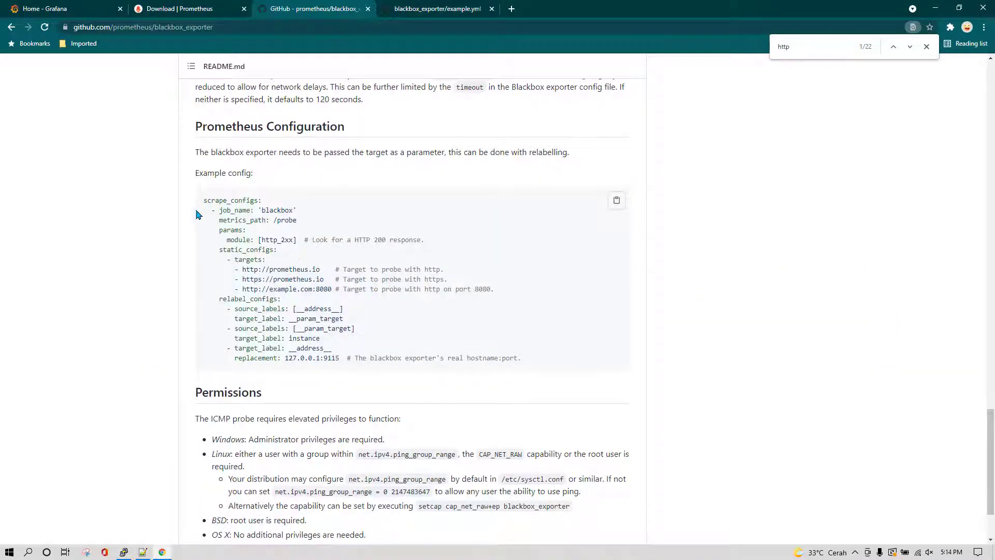
pyautogui.moveTo(201, 206); pyautogui.dragTo(280, 204)
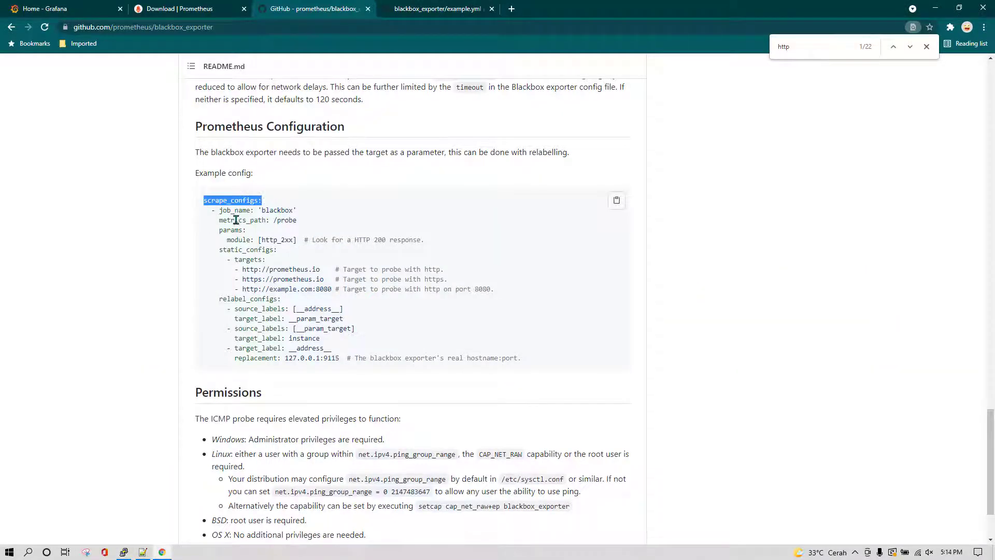
pyautogui.moveTo(524, 359); pyautogui.dragTo(202, 214)
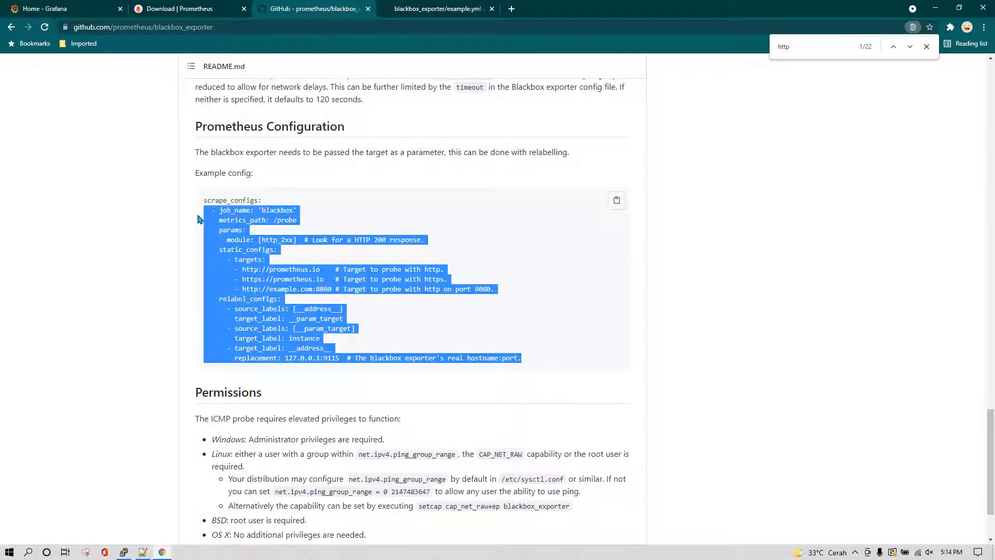
pyautogui.click(237, 206)
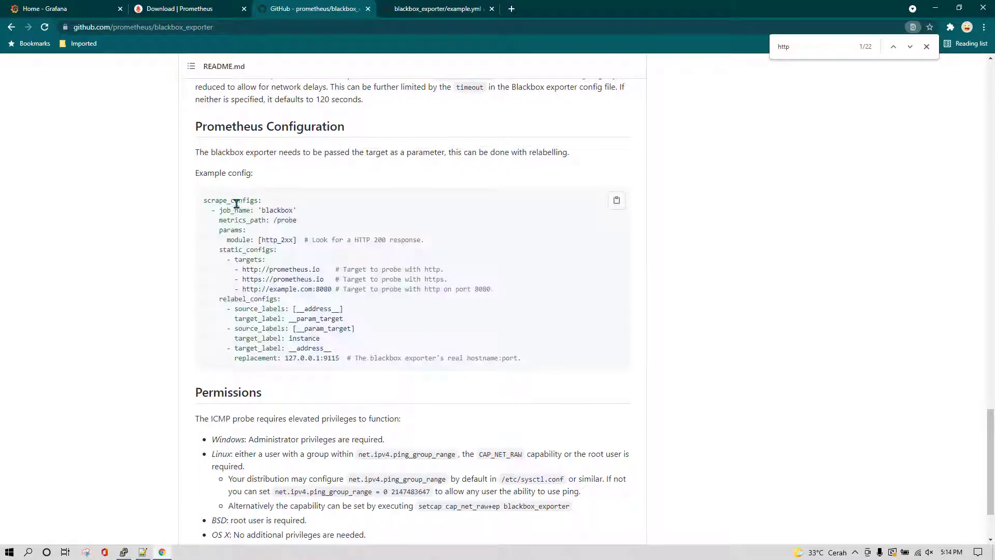
pyautogui.moveTo(206, 200); pyautogui.dragTo(275, 205)
# Compare the blackbox job in prometheus.yml with the README's example block from job_name through replacement
pyautogui.hotkey('alt', 'Tab')
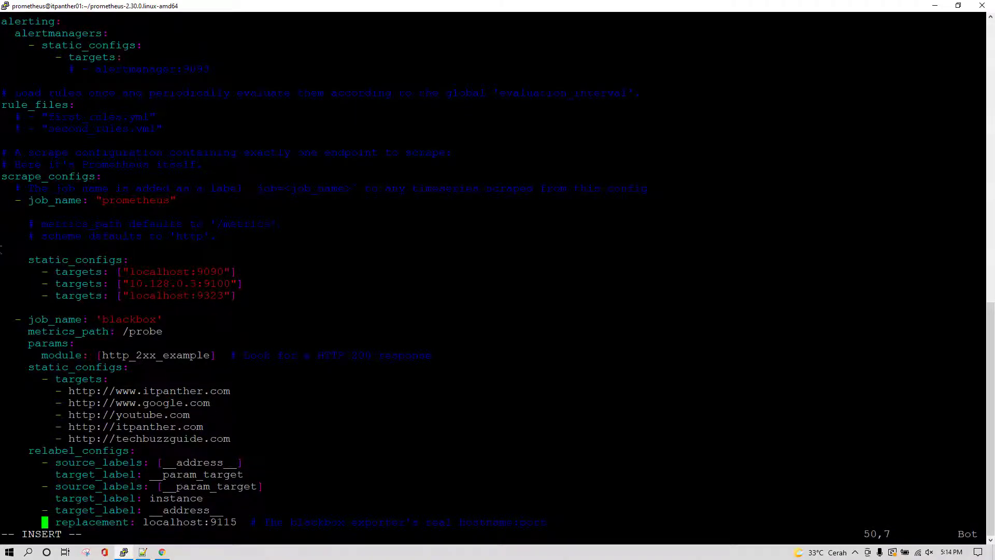
pyautogui.moveTo(1, 248); pyautogui.dragTo(433, 483)
pyautogui.click(434, 484)
pyautogui.hotkey('alt', 'Tab')
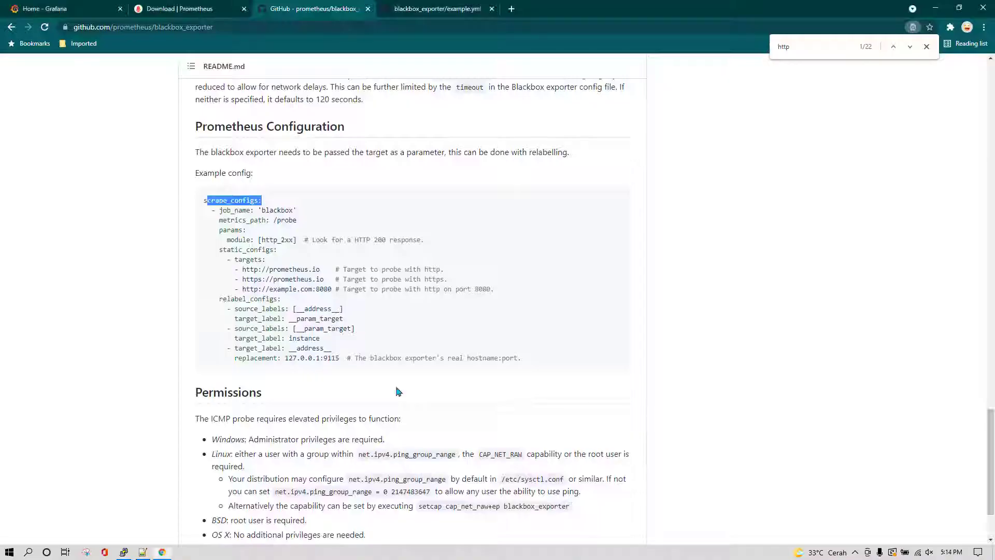
pyautogui.moveTo(468, 358); pyautogui.dragTo(210, 218)
pyautogui.hotkey('alt', 'Tab')
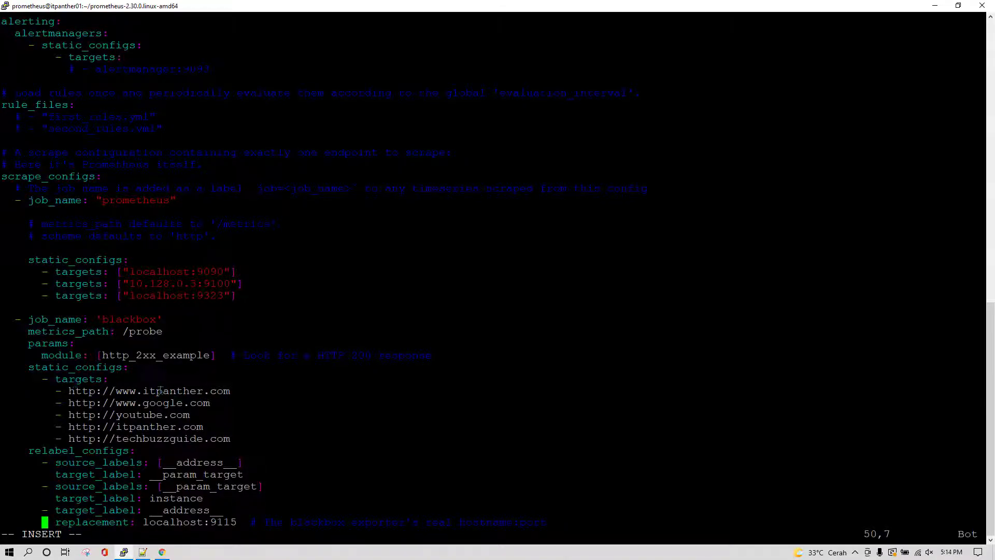
pyautogui.press('Up')
pyautogui.press('Up')
pyautogui.press('Up')
pyautogui.press('Up')
pyautogui.press('Up')
pyautogui.press('Up')
pyautogui.press('Up')
pyautogui.press('Escape')
pyautogui.press('o')
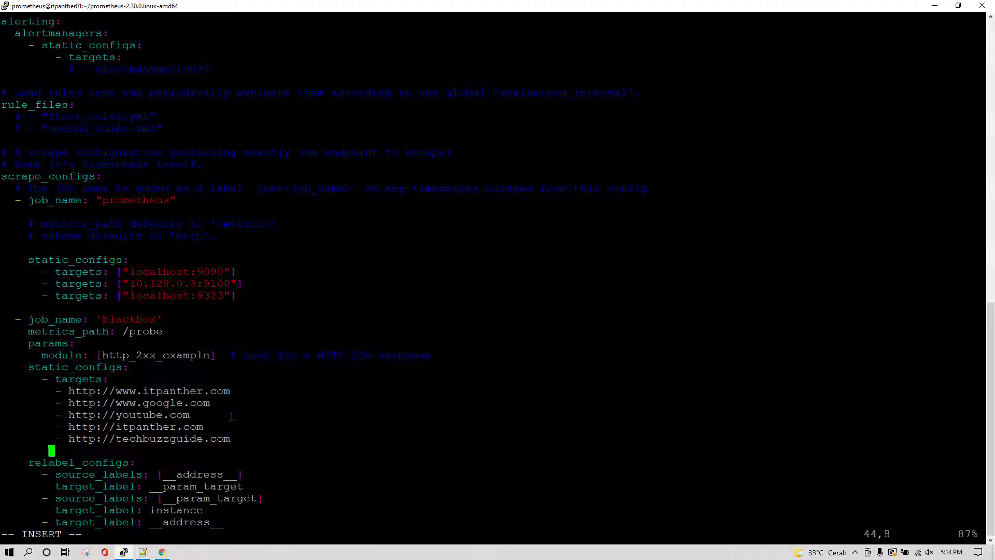
pyautogui.write('- http://instagram.com')
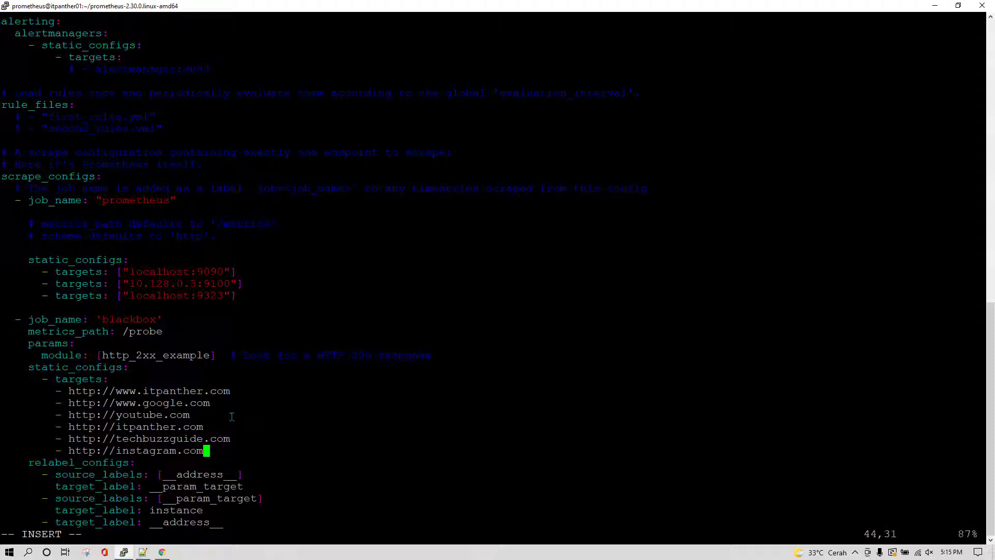
# Examine the blackbox job's relabel_configs and its http_2xx_example module name in prometheus.yml
pyautogui.press('Down')
pyautogui.press('Down')
pyautogui.press('Down')
pyautogui.moveTo(102, 358); pyautogui.dragTo(208, 359)
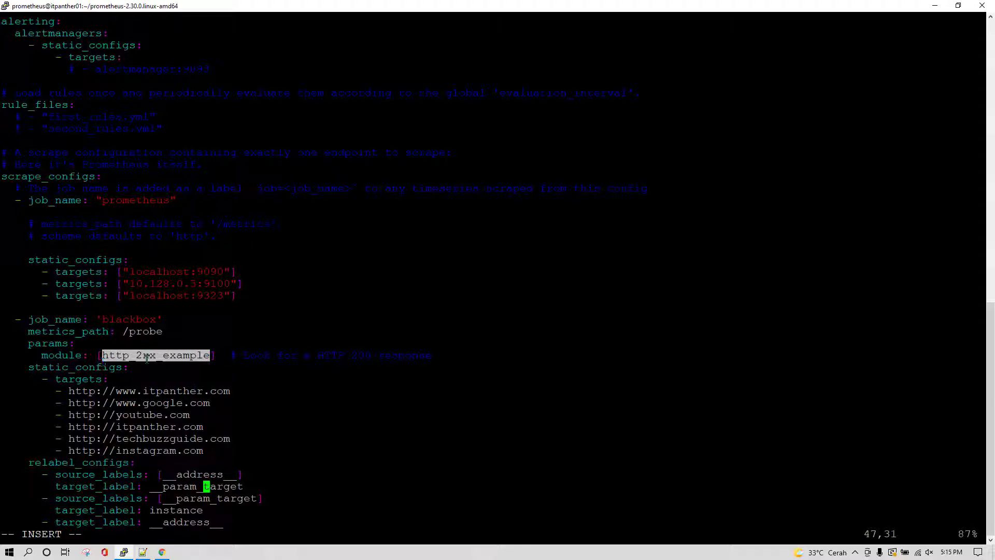
pyautogui.click(199, 361)
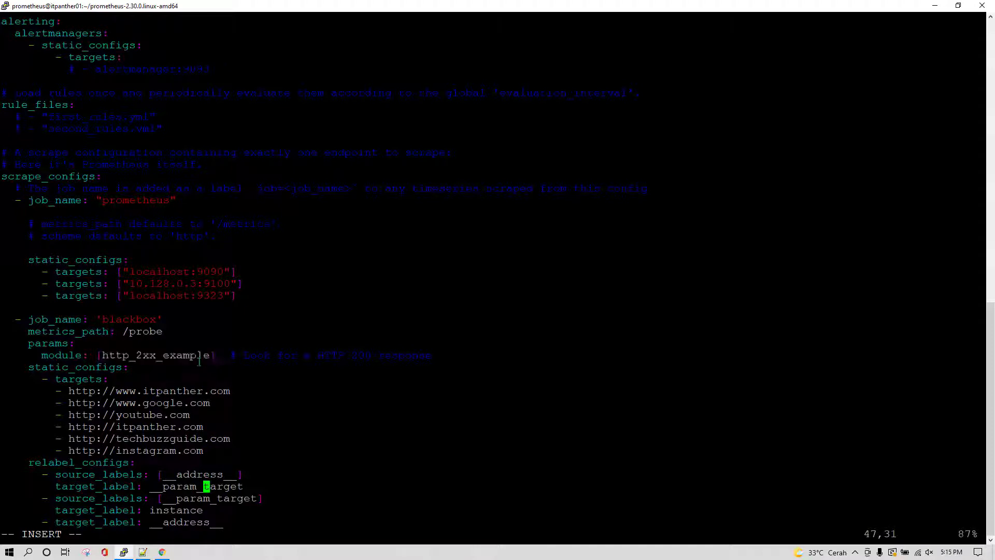
# Save the edited prometheus.yml and quit the vi editor
pyautogui.press('Escape')
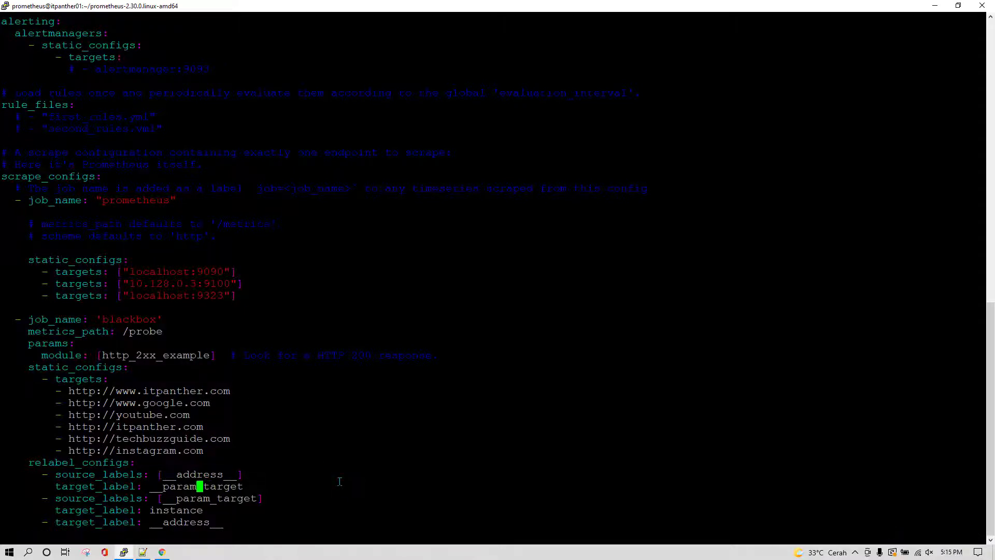
pyautogui.write(':wq')
pyautogui.press('Return')
# Display the contents of ../blackbox_exporter-0.19.0.linux-amd64/monitor_website.yml in the terminal with cat
pyautogui.write('cd ../bla')
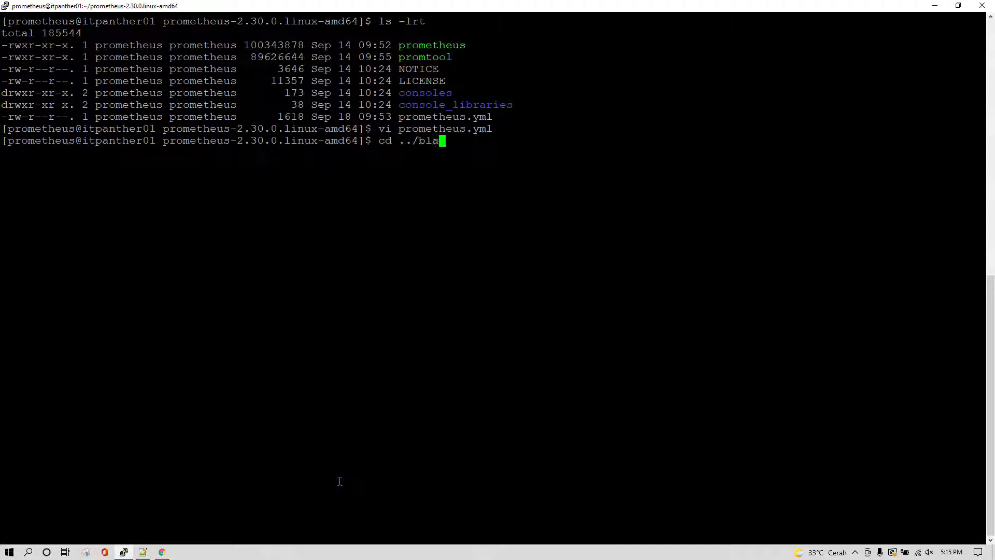
pyautogui.press('Tab')
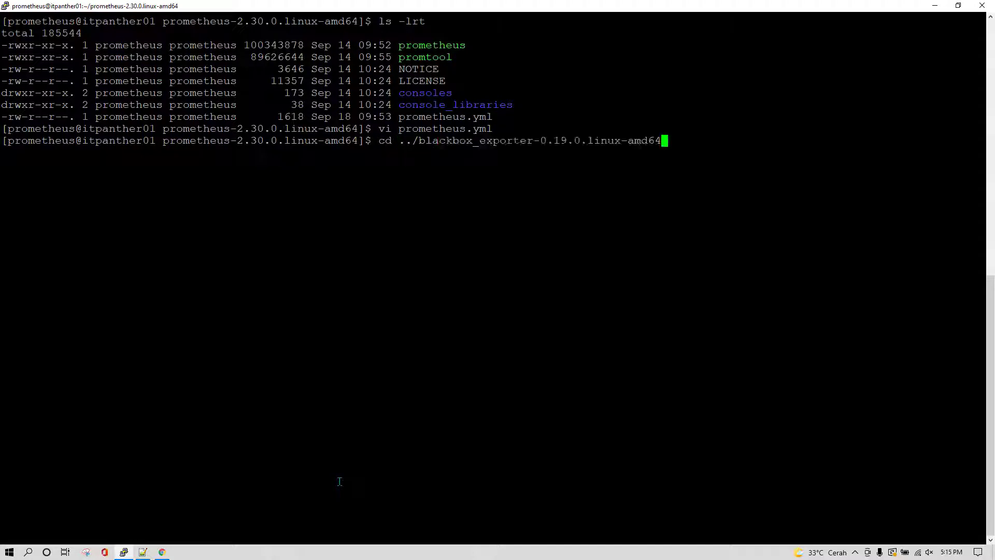
pyautogui.write('/mo')
pyautogui.press('Tab')
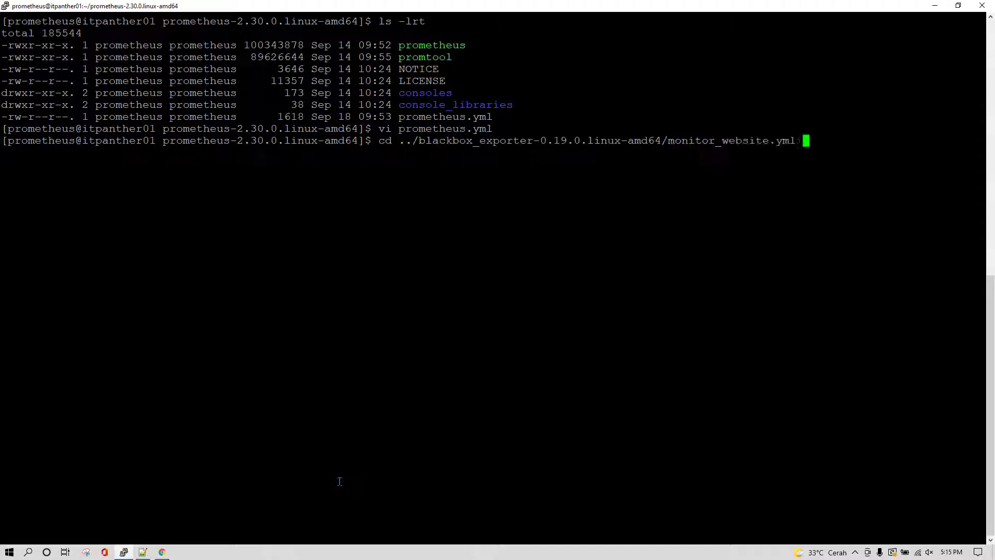
pyautogui.press('Home')
pyautogui.press('Delete')
pyautogui.press('Delete')
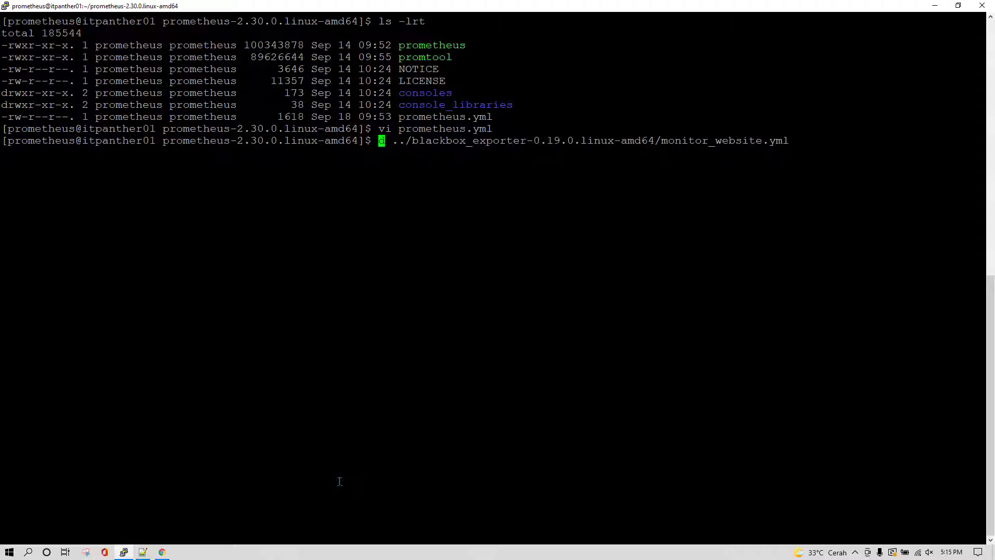
pyautogui.write('cat')
pyautogui.press('Return')
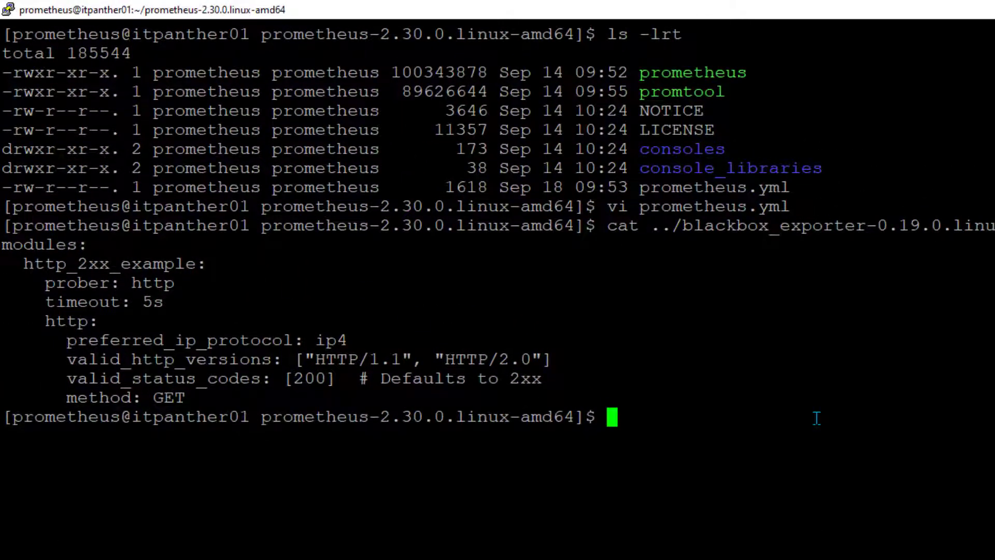
# Reopen prometheus.yml in vi, review the blackbox job down to its replacement line, and save and close the file
pyautogui.write('vi prom')
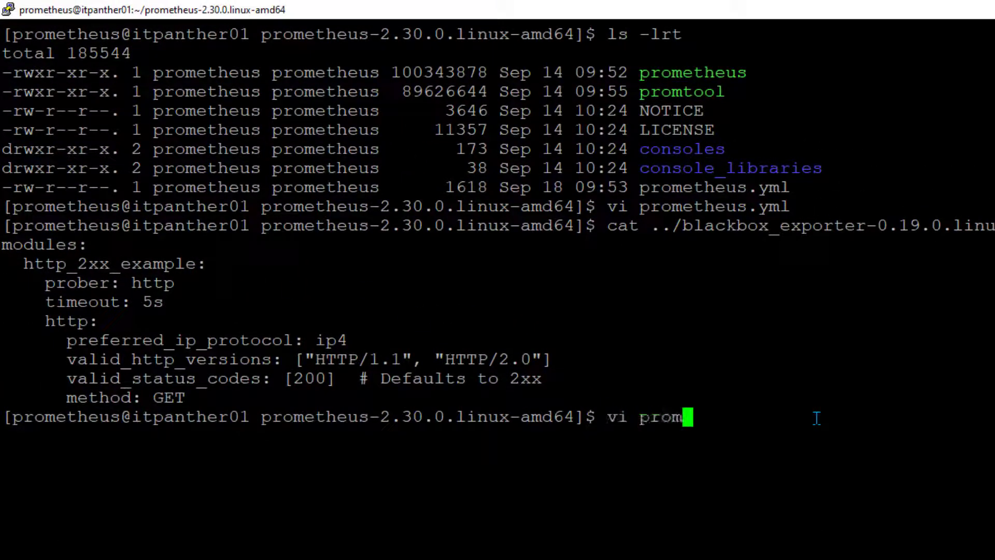
pyautogui.write('etheus.yml')
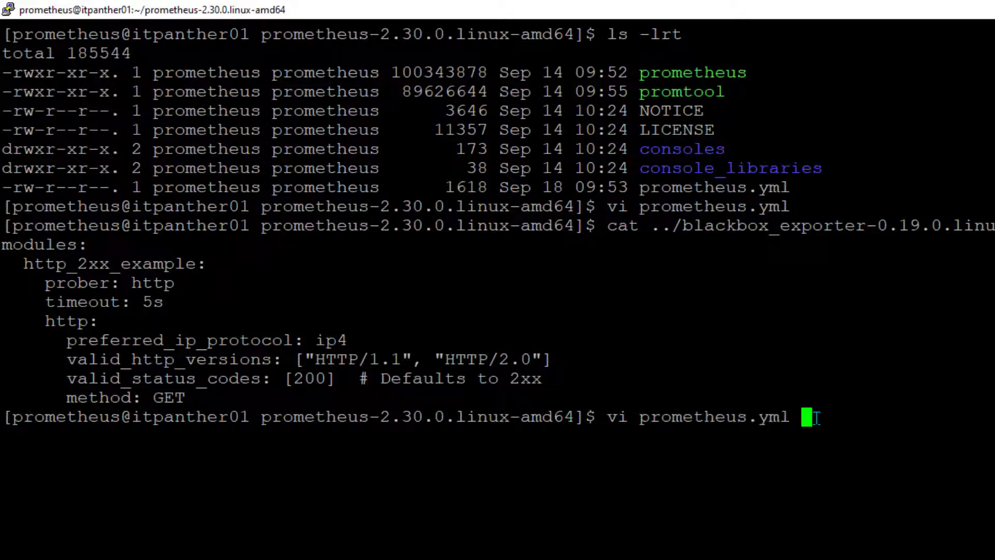
pyautogui.press('Return')
pyautogui.press('e')
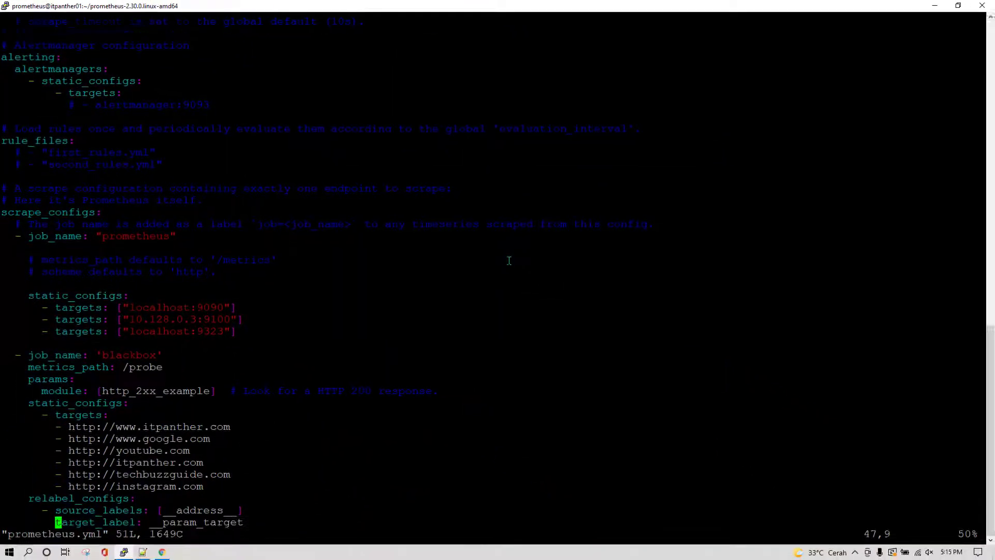
pyautogui.press('Down')
pyautogui.press('Down')
pyautogui.press('Down')
pyautogui.press('Down')
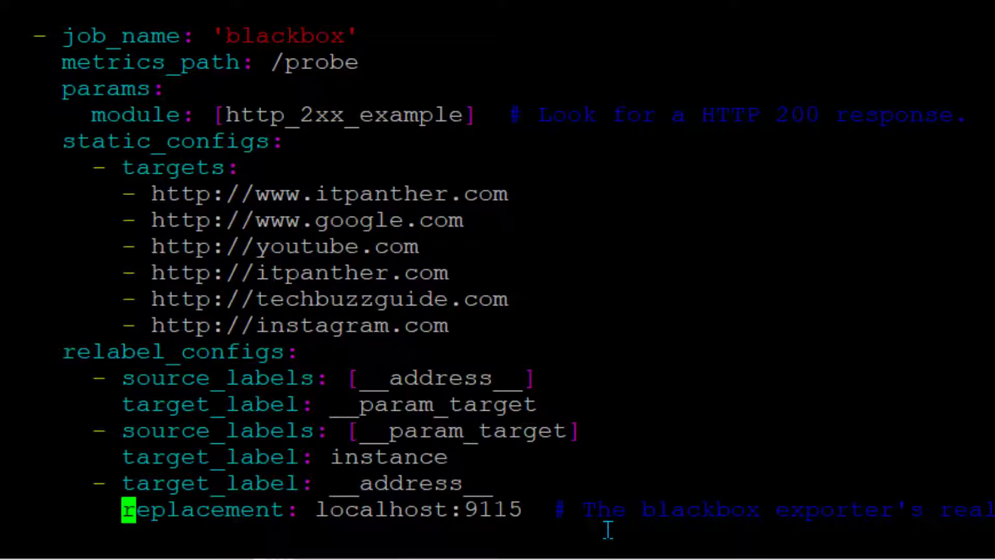
pyautogui.write(':wq')
pyautogui.press('Return')
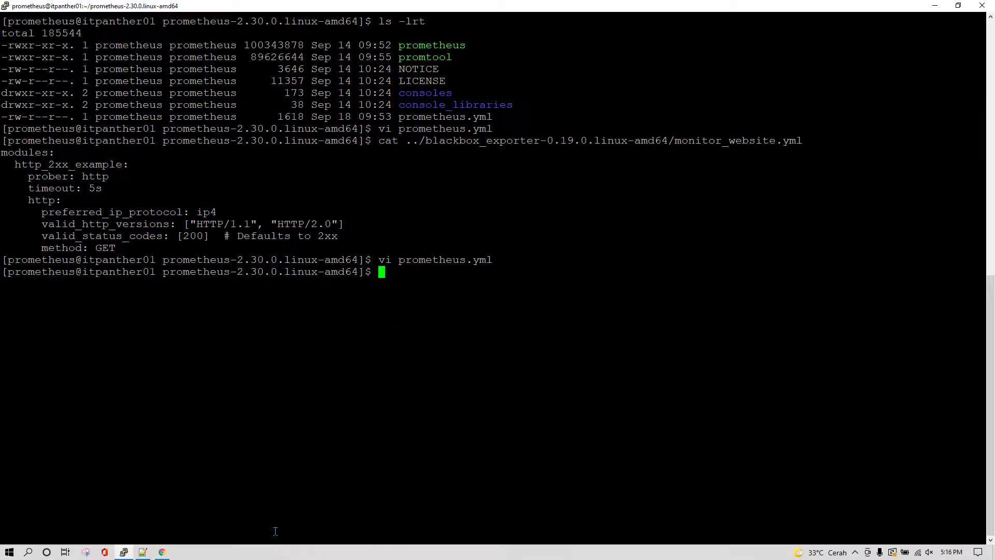
# Restart the Prometheus service with sudo systemctl restart prometheus
pyautogui.write('su')
pyautogui.press('Up')
pyautogui.press('Return')
# Check the Prometheus service with sudo systemctl status prometheus, reusing the previous restart command
pyautogui.press('Up')
pyautogui.press('Left')
pyautogui.press('Left')
pyautogui.press('Left')
pyautogui.press('Left')
pyautogui.press('Left')
pyautogui.press('Left')
pyautogui.press('Left')
pyautogui.press('Left')
pyautogui.press('Left')
pyautogui.press('Left')
pyautogui.press('Left')
pyautogui.press('Left')
pyautogui.press('Left')
pyautogui.press('Left')
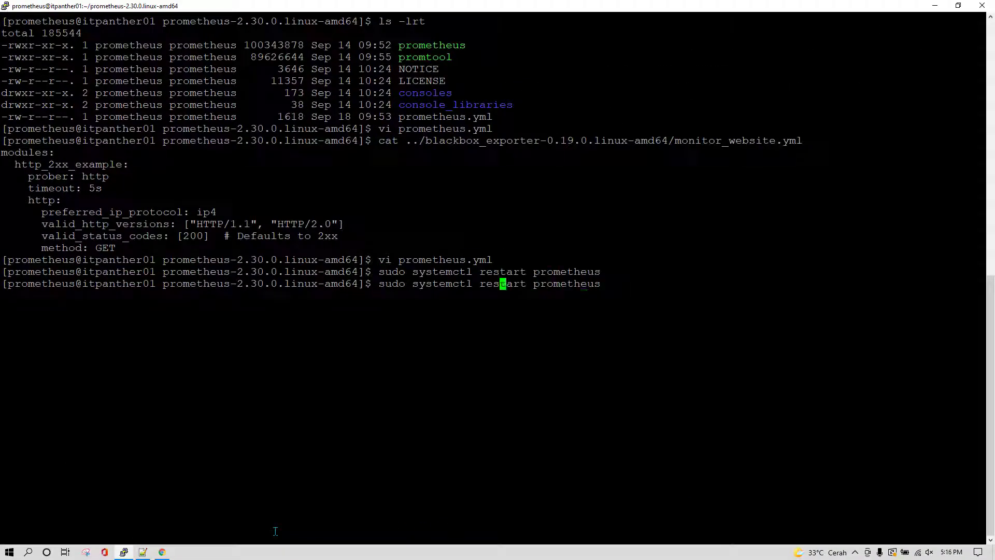
pyautogui.press('Right')
pyautogui.press('Right')
pyautogui.press('Right')
pyautogui.press('BackSpace')
pyautogui.press('BackSpace')
pyautogui.press('BackSpace')
pyautogui.press('BackSpace')
pyautogui.press('BackSpace')
pyautogui.press('BackSpace')
pyautogui.press('BackSpace')
pyautogui.write('status')
pyautogui.press('Return')
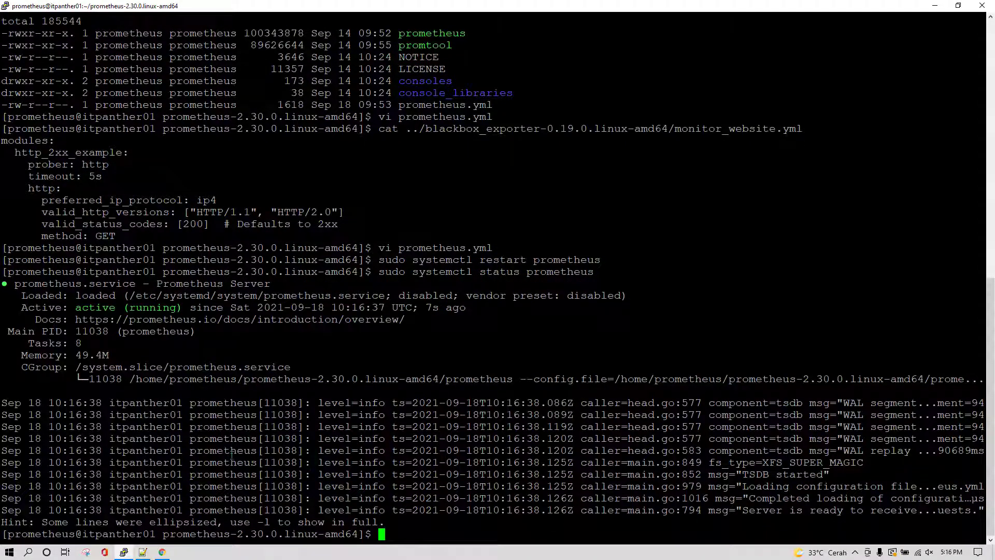
# Switch to Notepad++ and review the Blackbox and Prometheus server tasks in the checklist, down to restarting Prometheus services
pyautogui.click(143, 552)
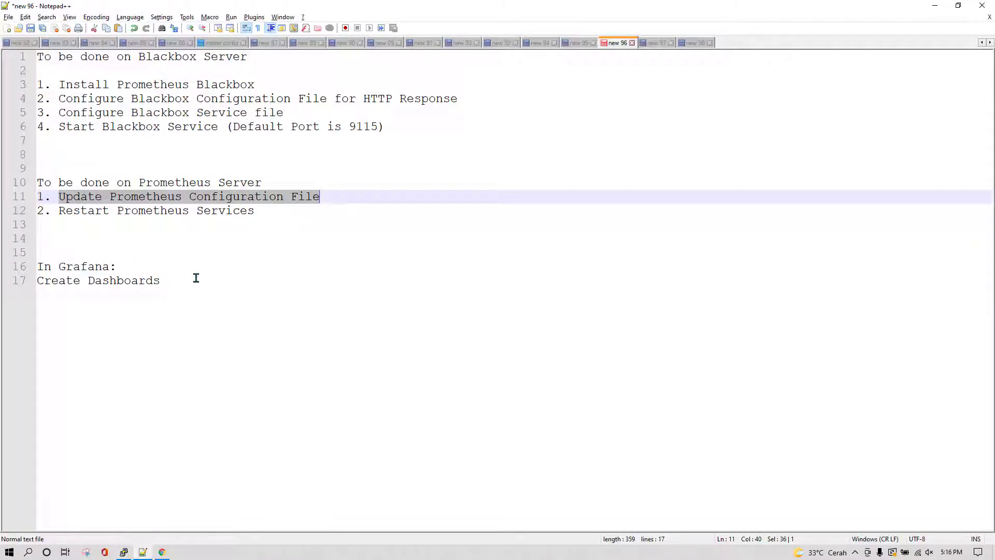
pyautogui.moveTo(269, 211); pyautogui.dragTo(23, 58)
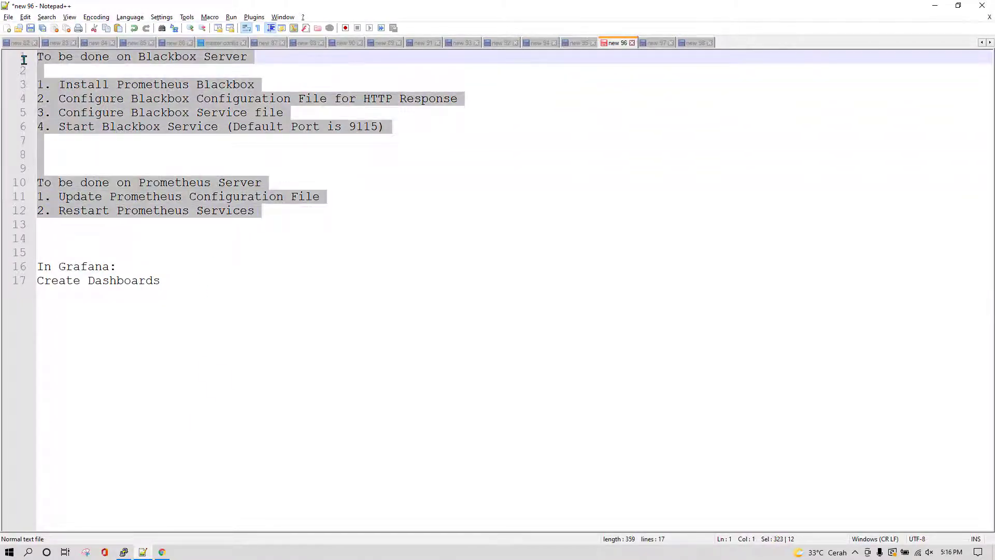
pyautogui.click(251, 247)
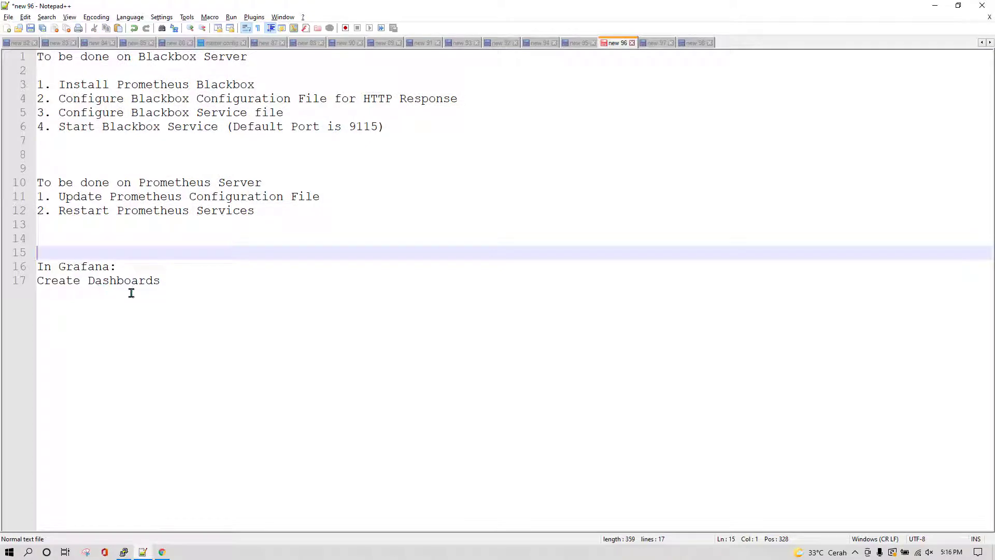
# Switch to Grafana in Chrome and add an empty panel to the new dashboard
pyautogui.click(161, 551)
pyautogui.click(136, 155)
pyautogui.click(101, 11)
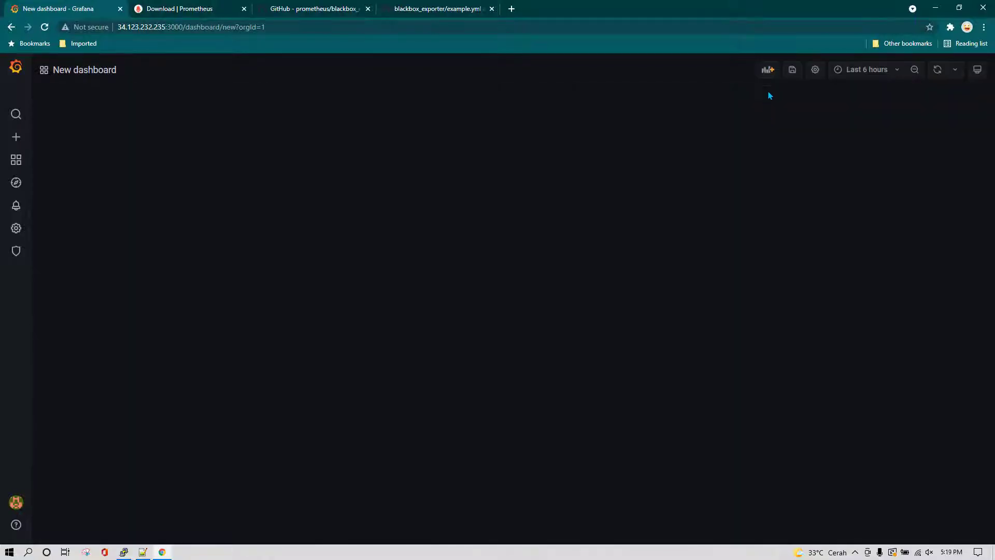
pyautogui.click(767, 70)
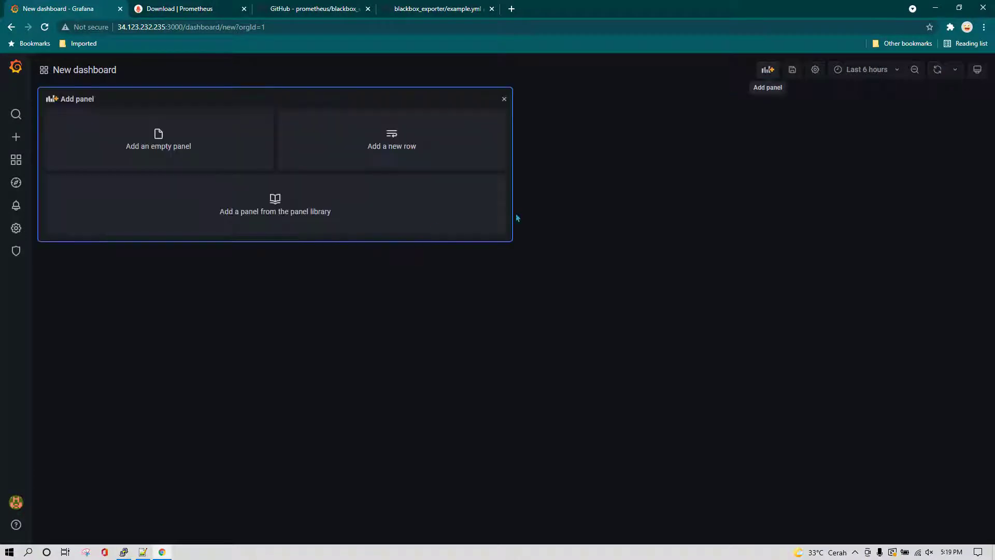
pyautogui.click(187, 149)
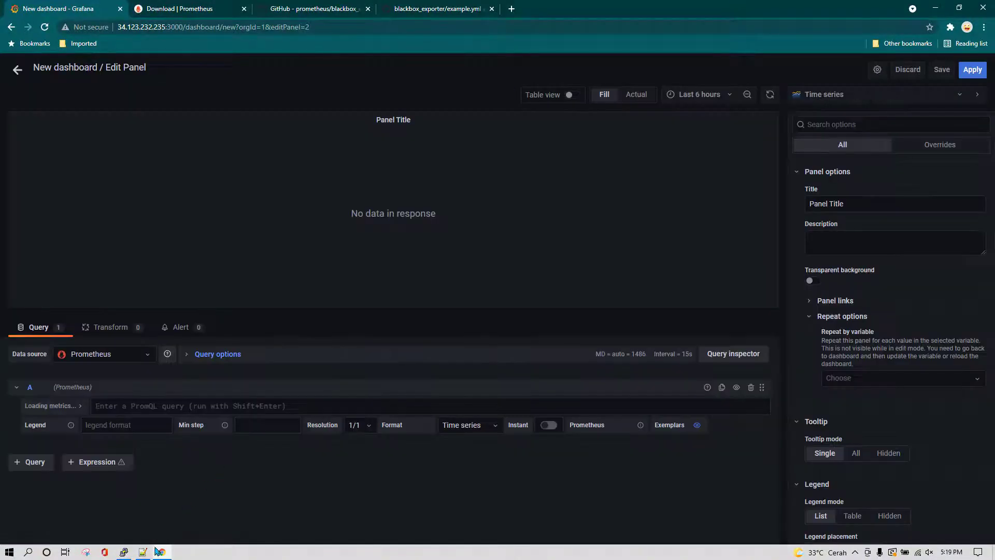
# Copy probe_http_status_code from the Notepad++ notes into the Grafana panel's Prometheus query A and run it
pyautogui.click(146, 552)
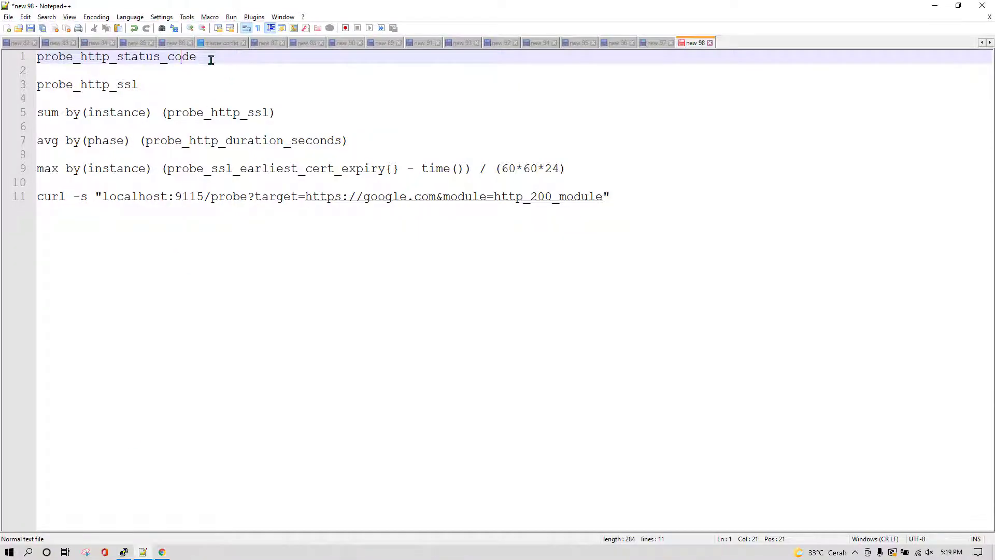
pyautogui.moveTo(210, 59); pyautogui.dragTo(2, 60)
pyautogui.hotkey('ctrl', 'c')
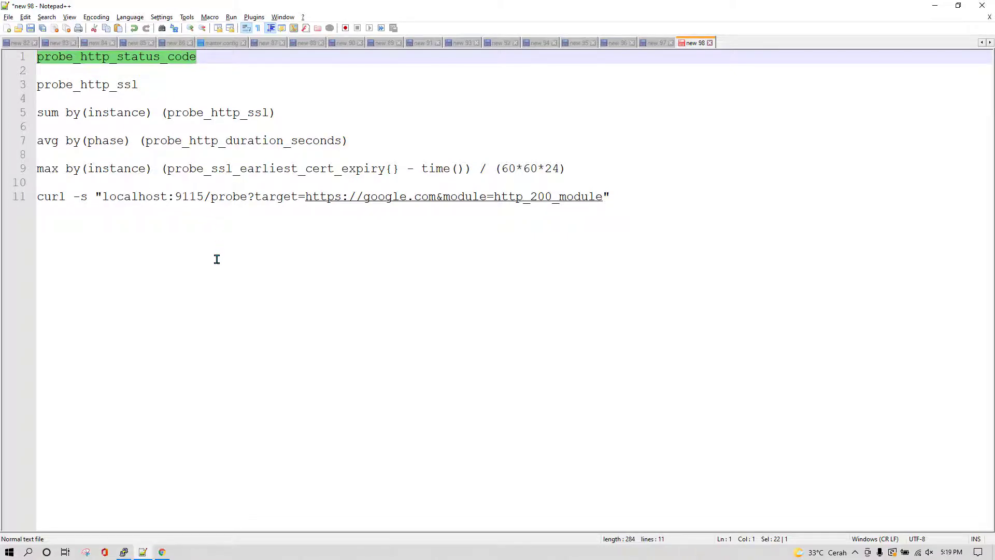
pyautogui.hotkey('alt', 'Tab')
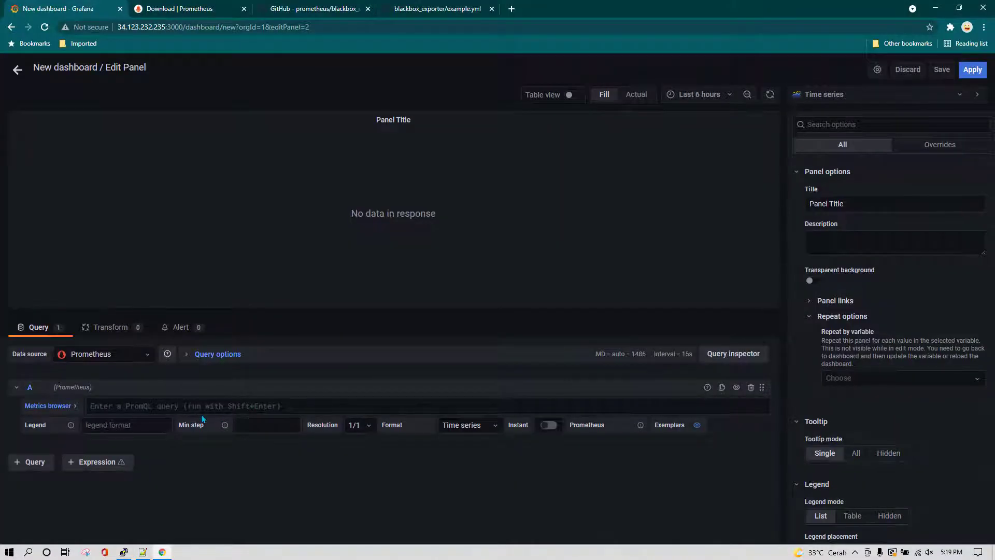
pyautogui.hotkey('ctrl', 'v')
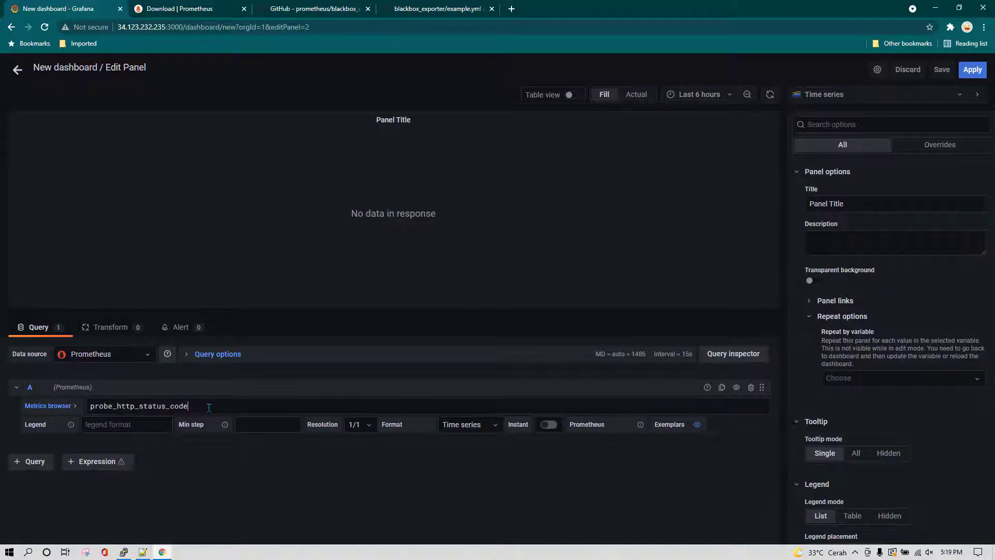
pyautogui.click(376, 477)
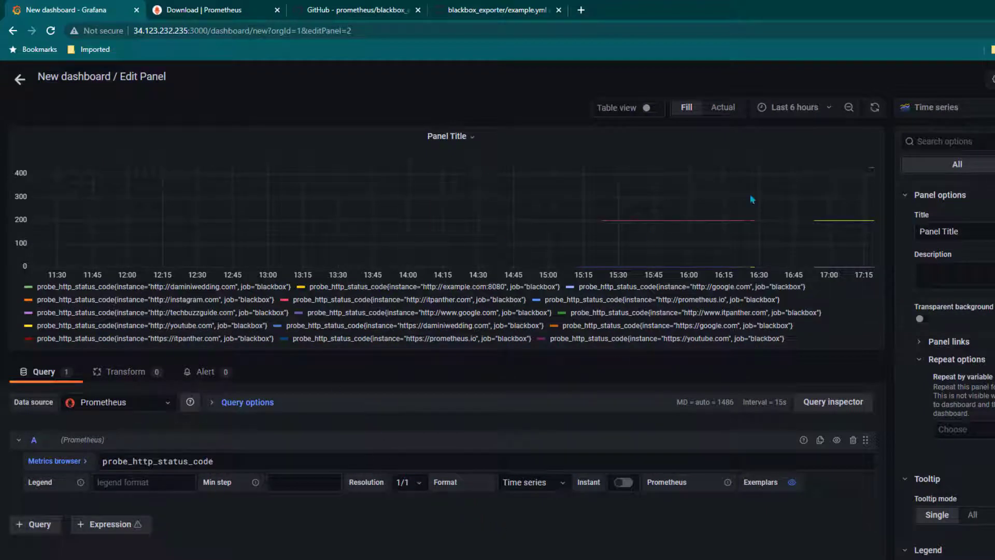
# Change the panel's visualization to Table, set query A's format to Table, and enable Instant
pyautogui.click(928, 107)
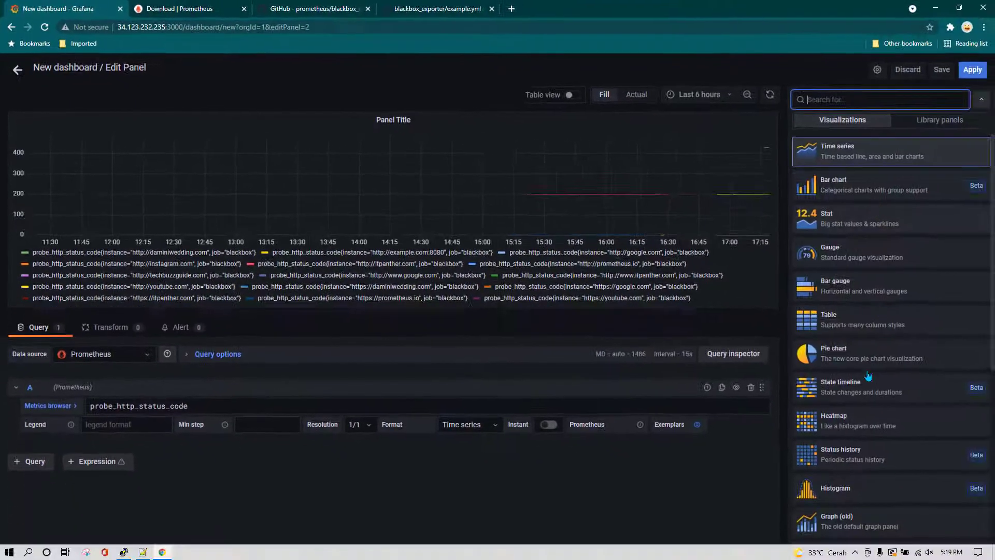
pyautogui.click(861, 326)
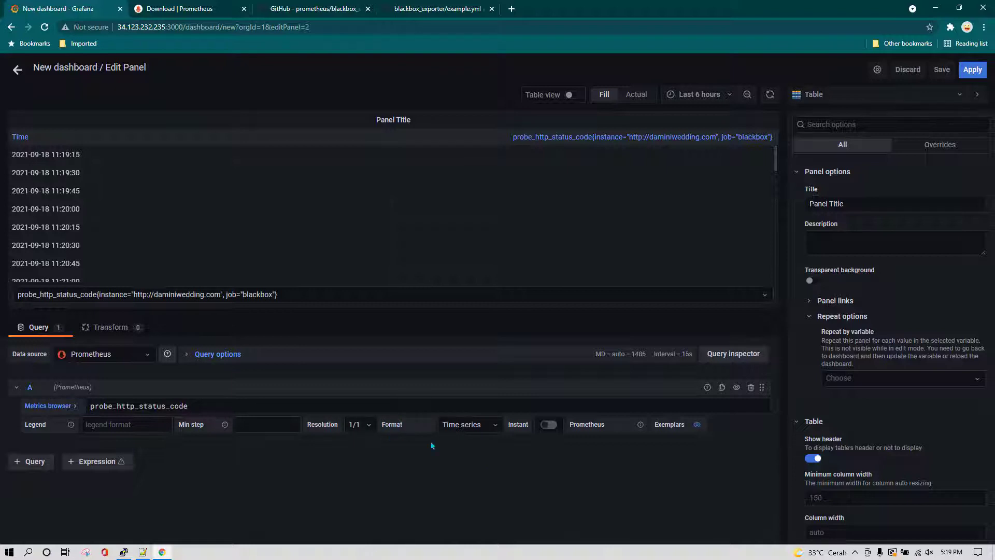
pyautogui.click(481, 430)
pyautogui.click(463, 462)
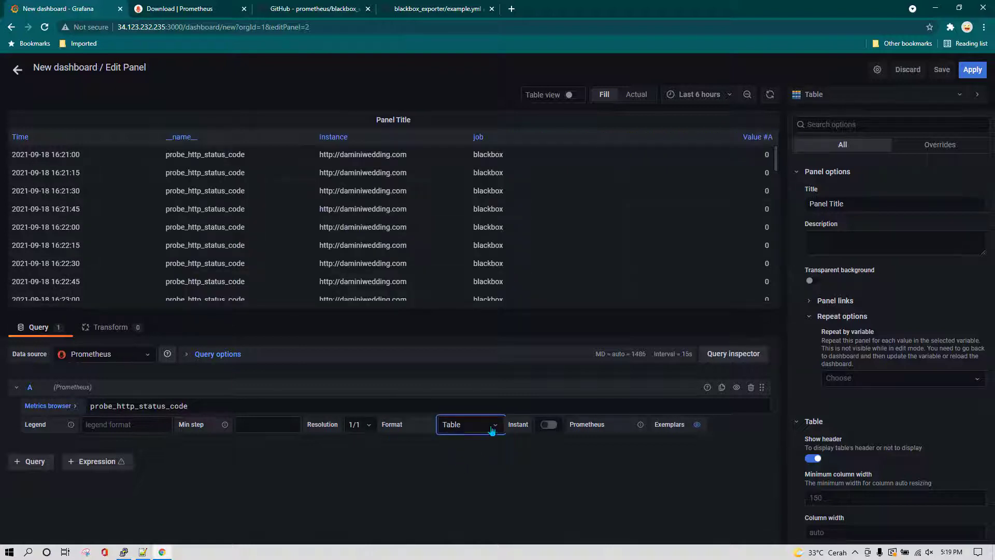
pyautogui.click(553, 425)
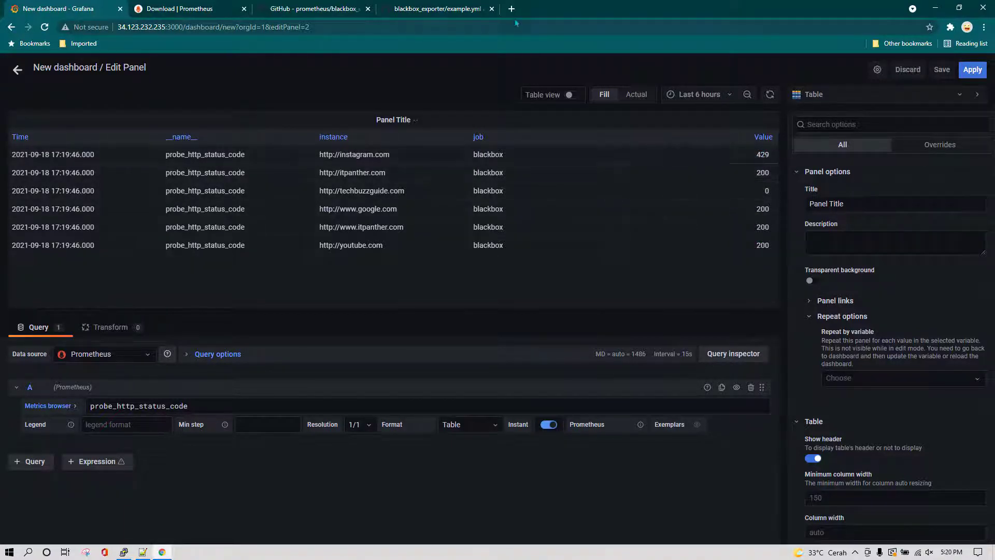
# Search Google in a new browser tab for "https response code value" and open the W3C "Status codes in HTTP" result
pyautogui.hotkey('ctrl', 't')
pyautogui.write('https')
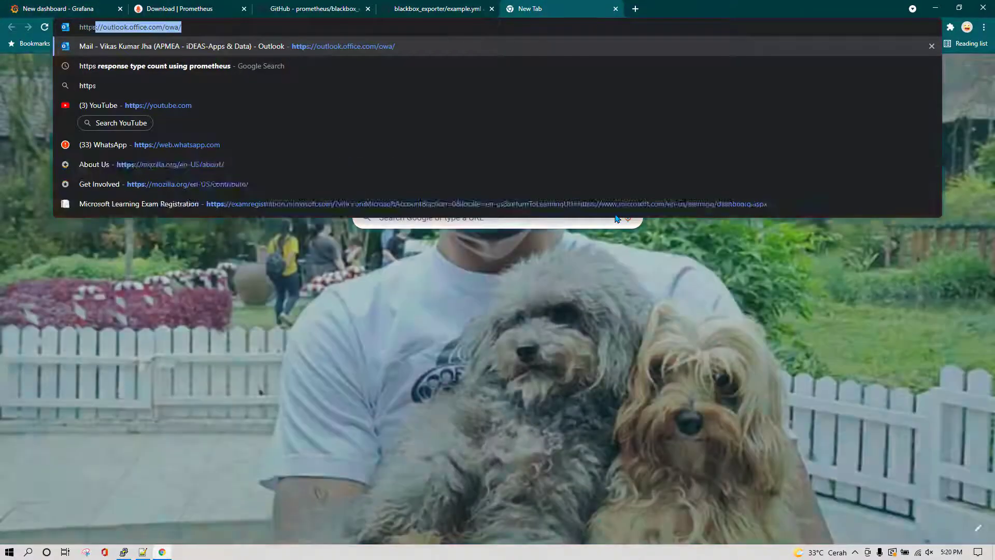
pyautogui.write(' response code value')
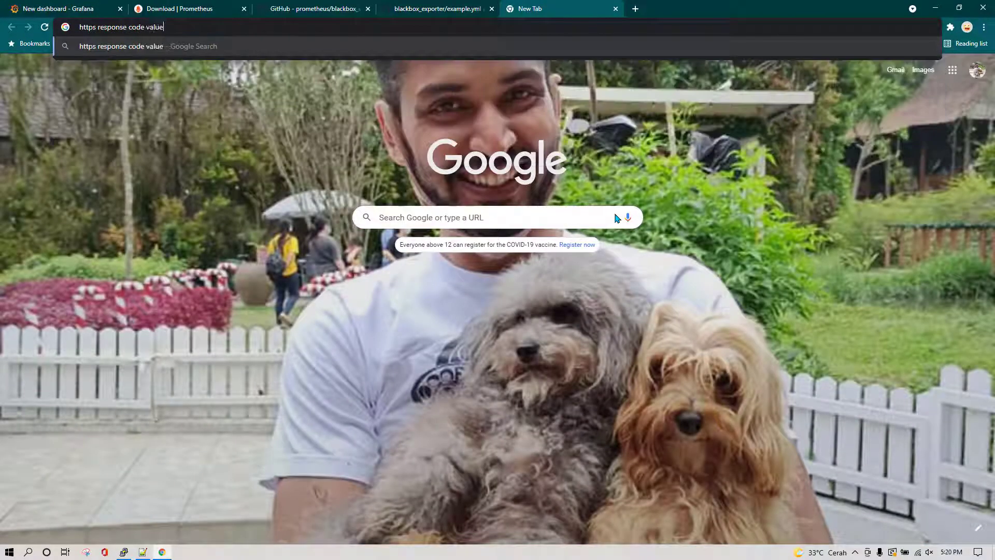
pyautogui.press('Return')
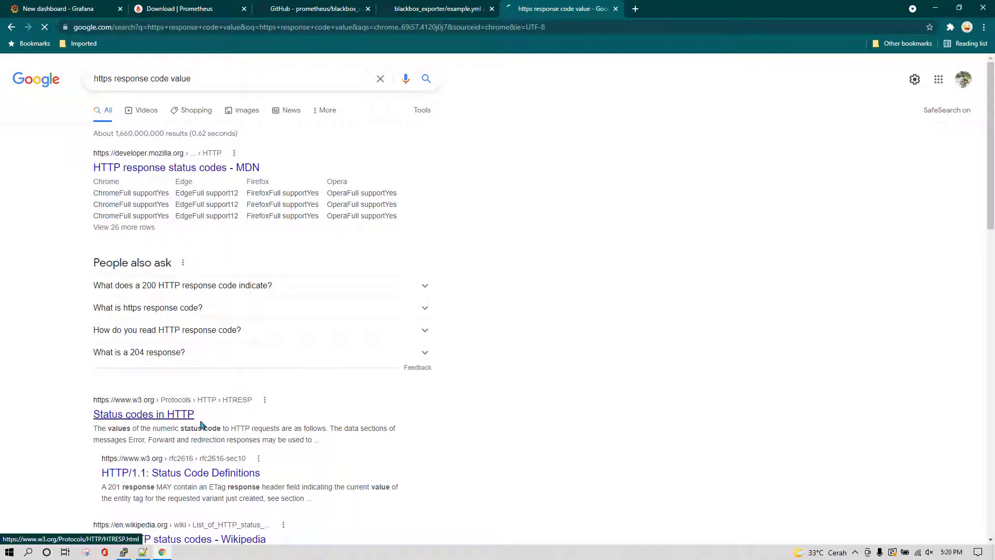
pyautogui.click(150, 414)
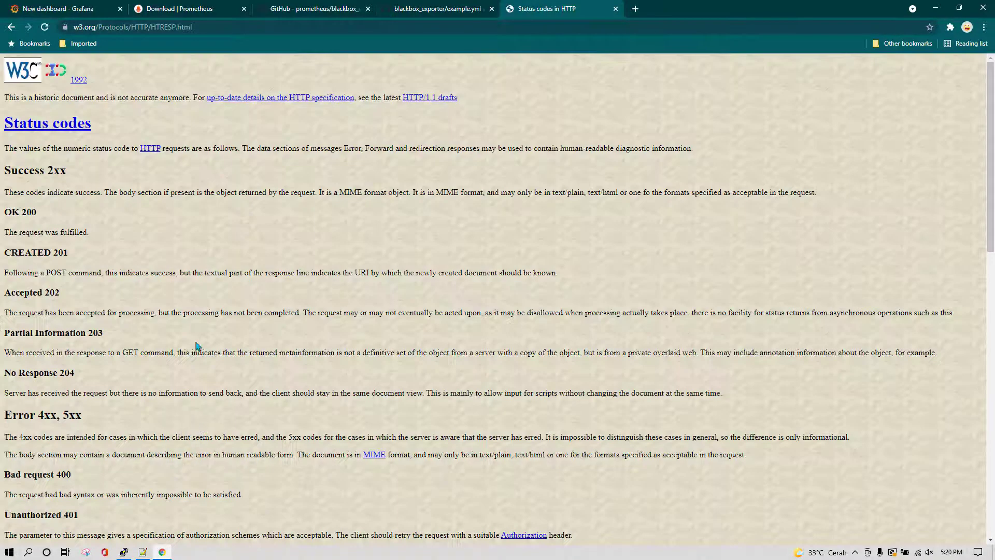
# Examine the Error 4xx, 5xx and Redirection 3xx status code descriptions on the W3C page
pyautogui.scroll(-4, 140, 282)
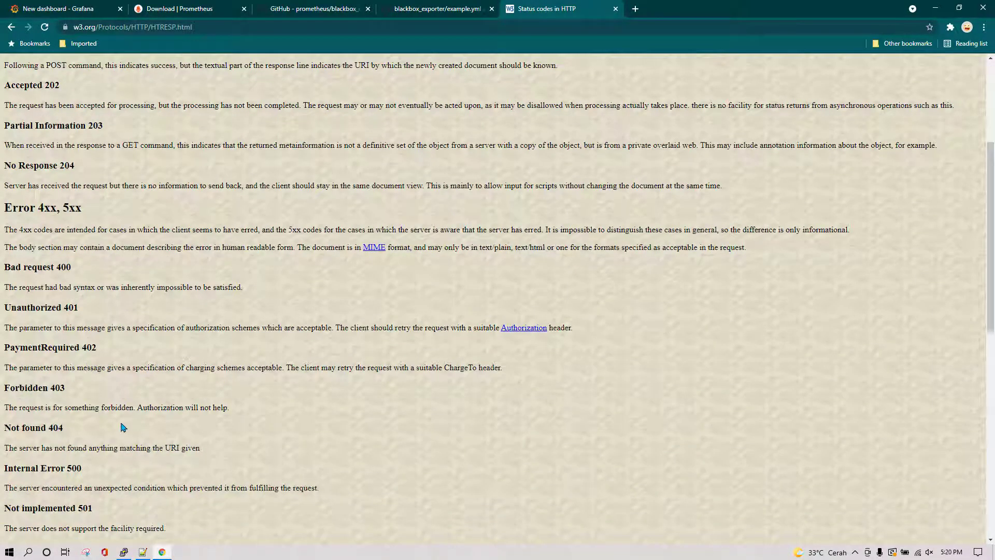
pyautogui.scroll(-4, 123, 427)
pyautogui.scroll(4, 309, 342)
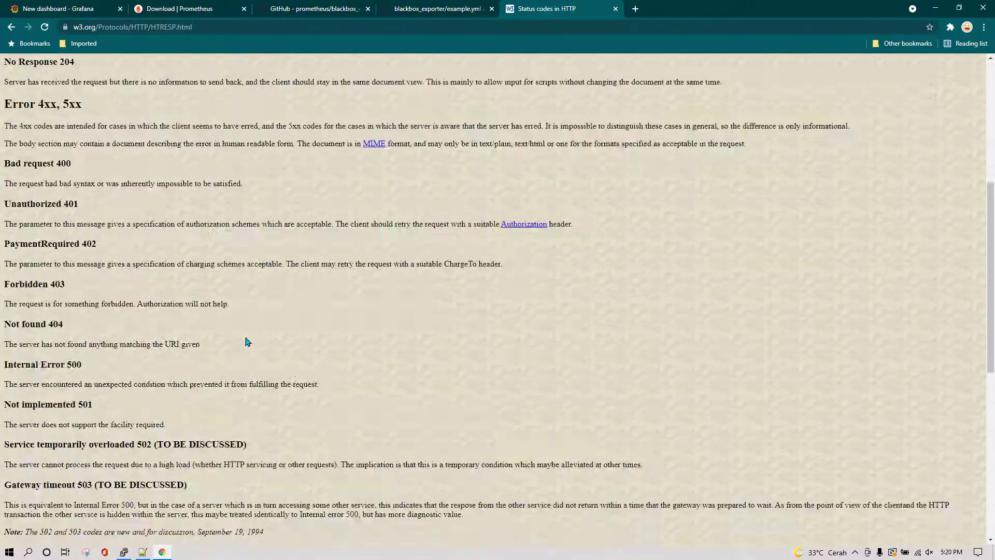
pyautogui.scroll(-8, 155, 310)
pyautogui.scroll(-2, 137, 300)
pyautogui.scroll(11, 149, 296)
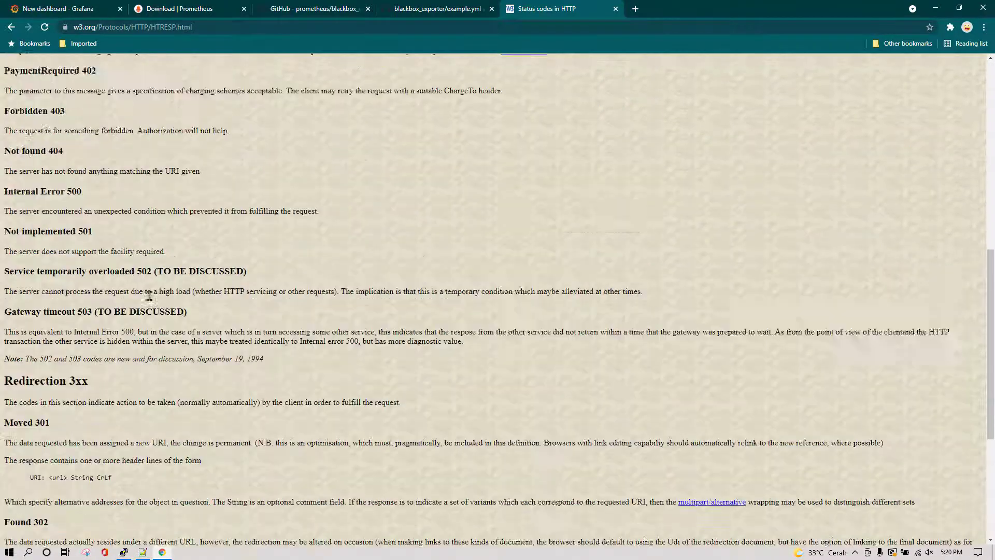
# Return to the Grafana panel editor and add a value mapping that displays 200 as OK in dark green
pyautogui.click(61, 9)
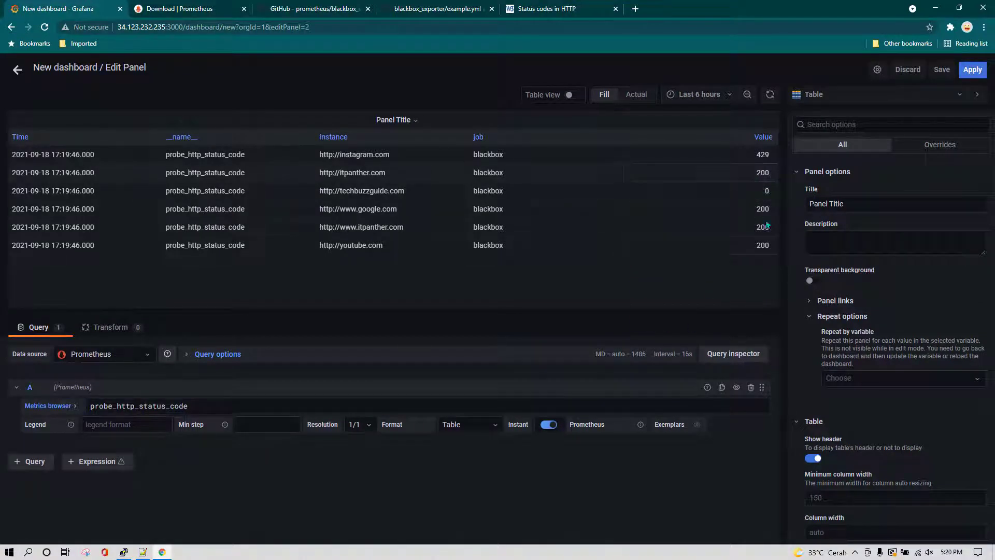
pyautogui.scroll(-3, 891, 425)
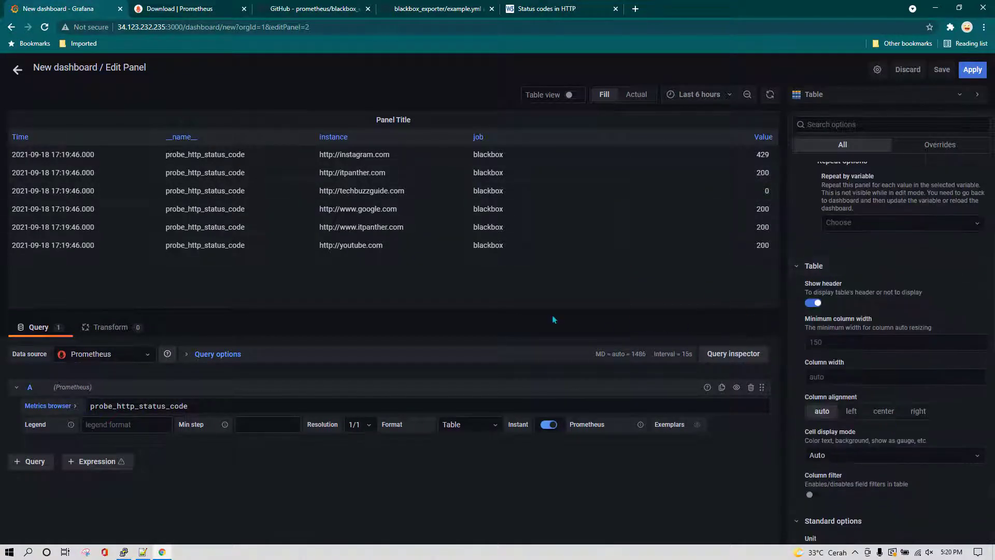
pyautogui.scroll(-8, 919, 362)
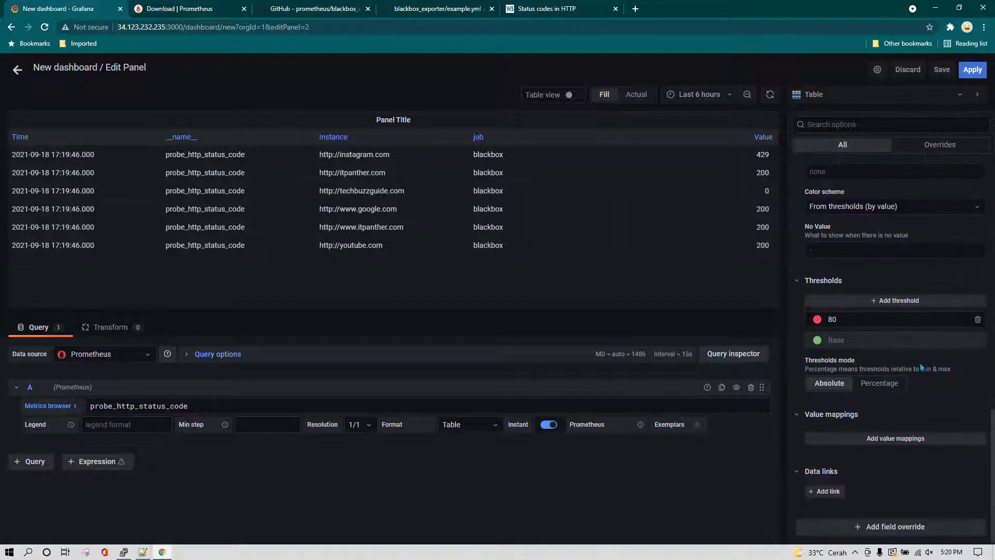
pyautogui.click(894, 439)
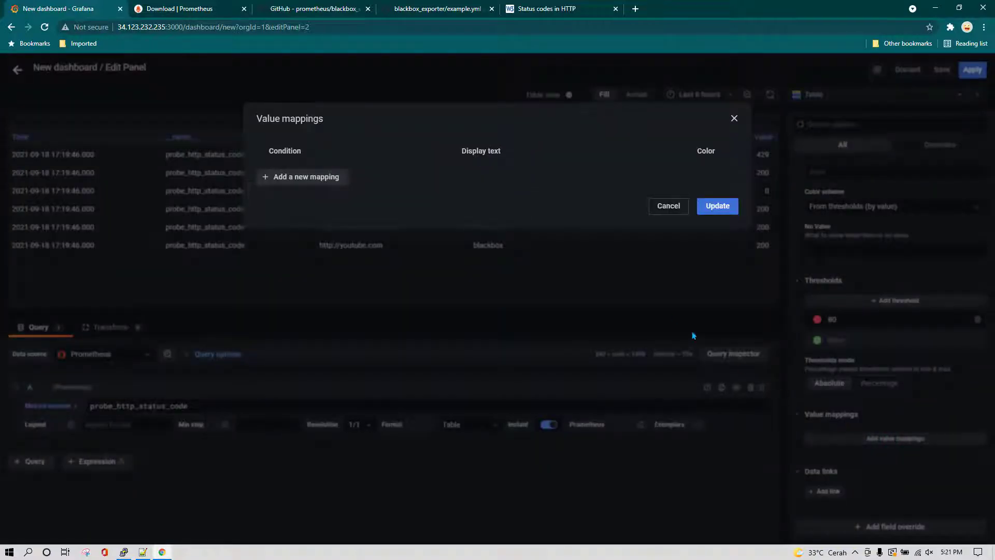
pyautogui.click(328, 179)
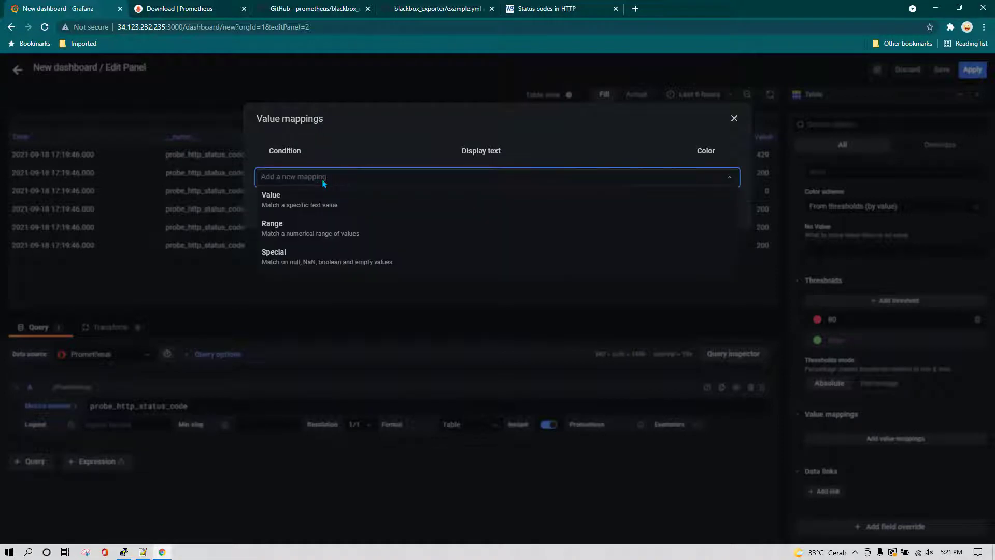
pyautogui.click(318, 199)
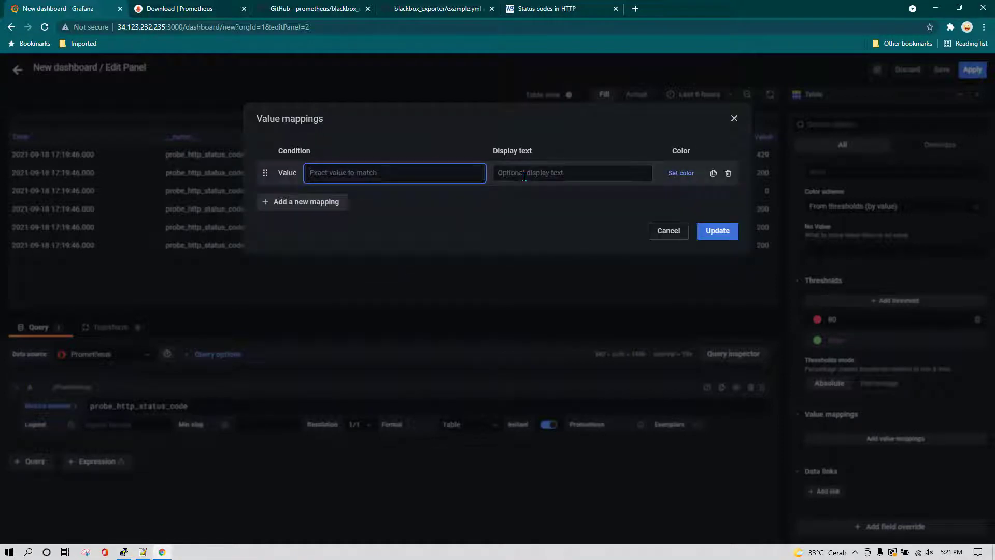
pyautogui.press('Tab')
pyautogui.click(391, 178)
pyautogui.write('200')
pyautogui.click(541, 174)
pyautogui.write('OK')
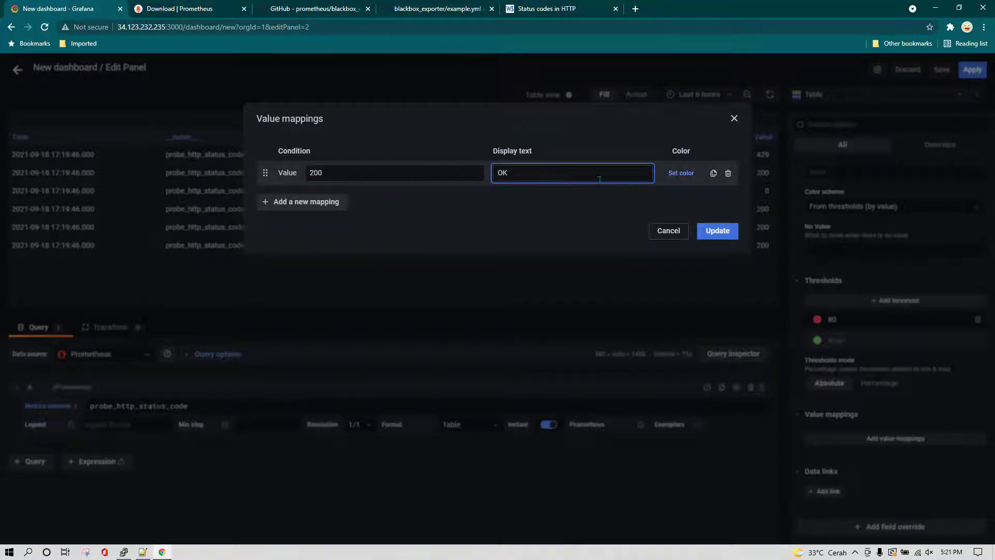
pyautogui.click(681, 172)
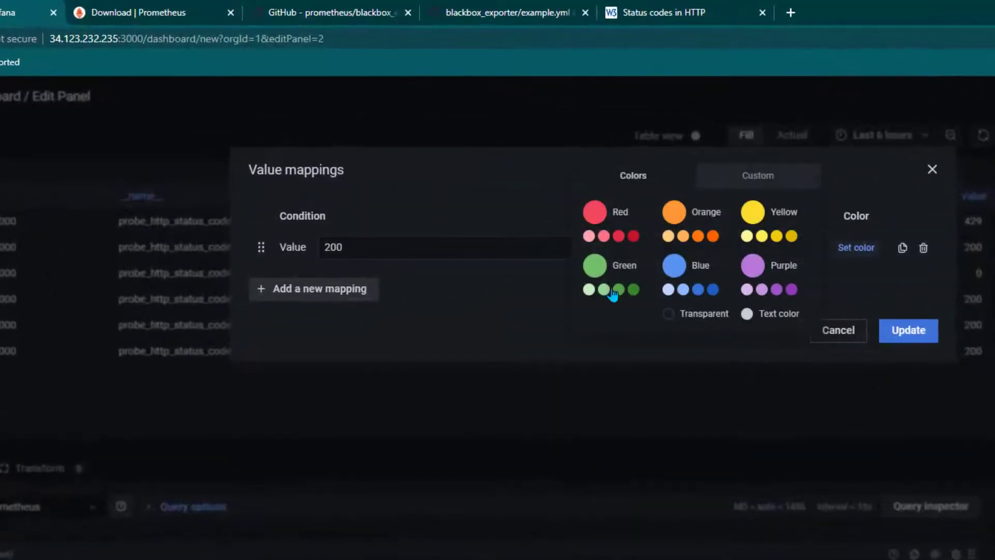
pyautogui.click(634, 290)
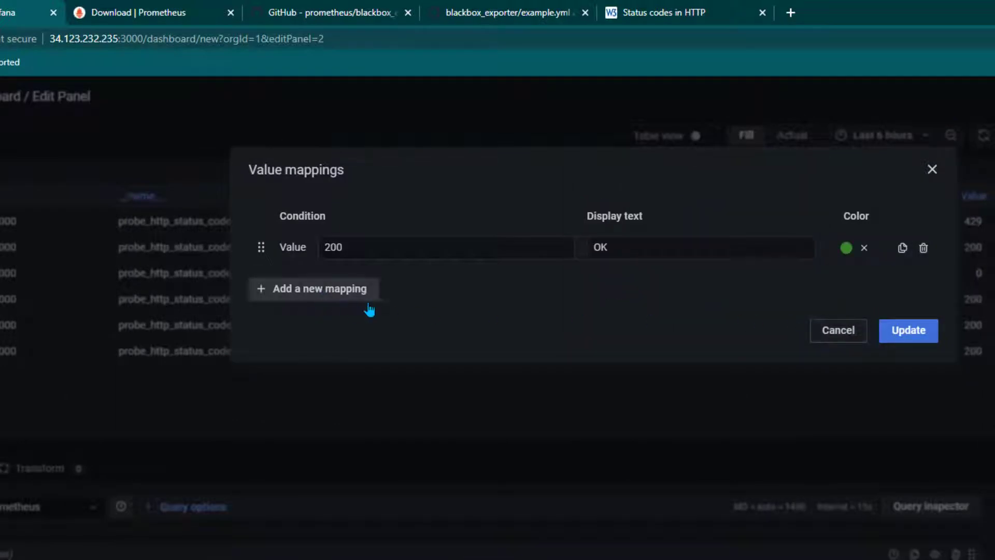
# Add a range mapping from 0 to 199 with the display text NOT_OK in dark red
pyautogui.click(342, 294)
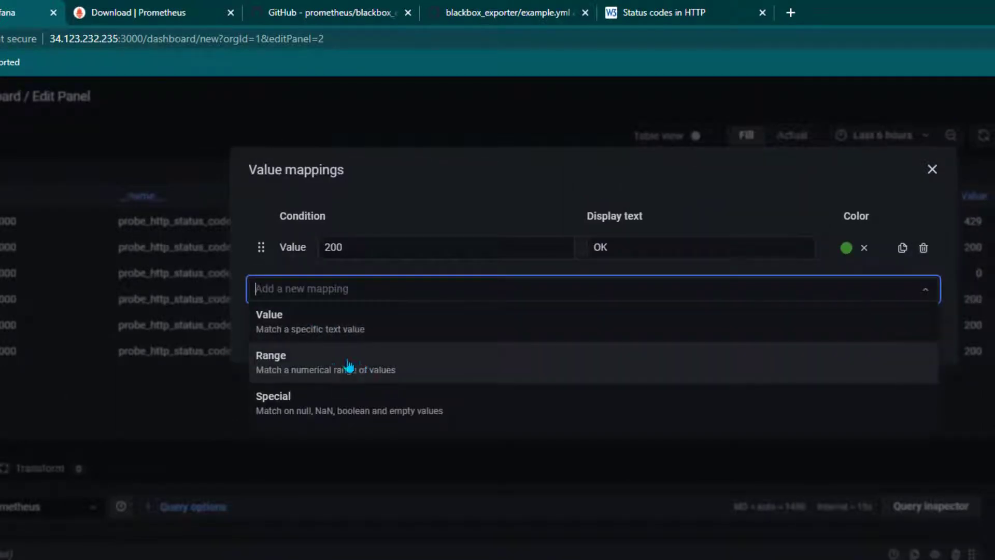
pyautogui.click(326, 365)
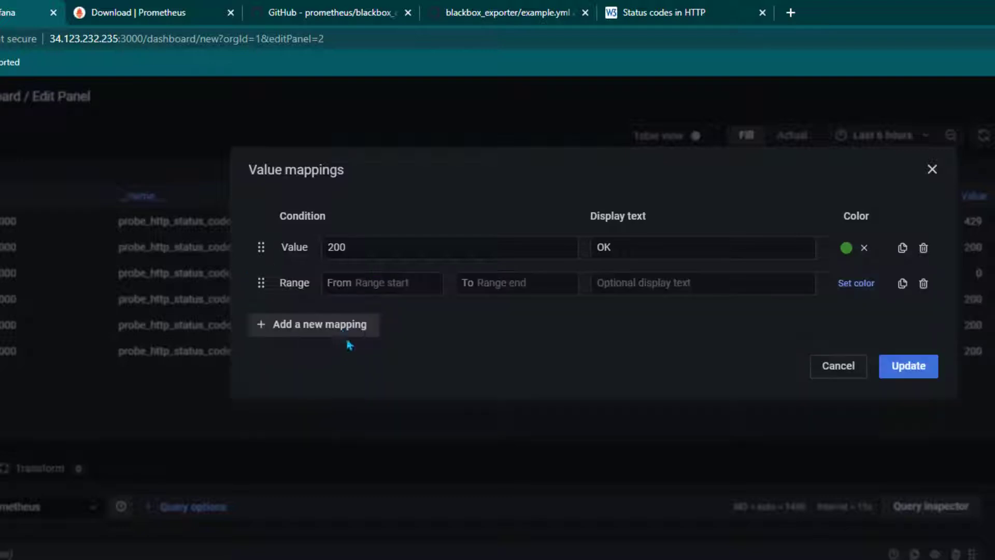
pyautogui.click(398, 285)
pyautogui.write('0')
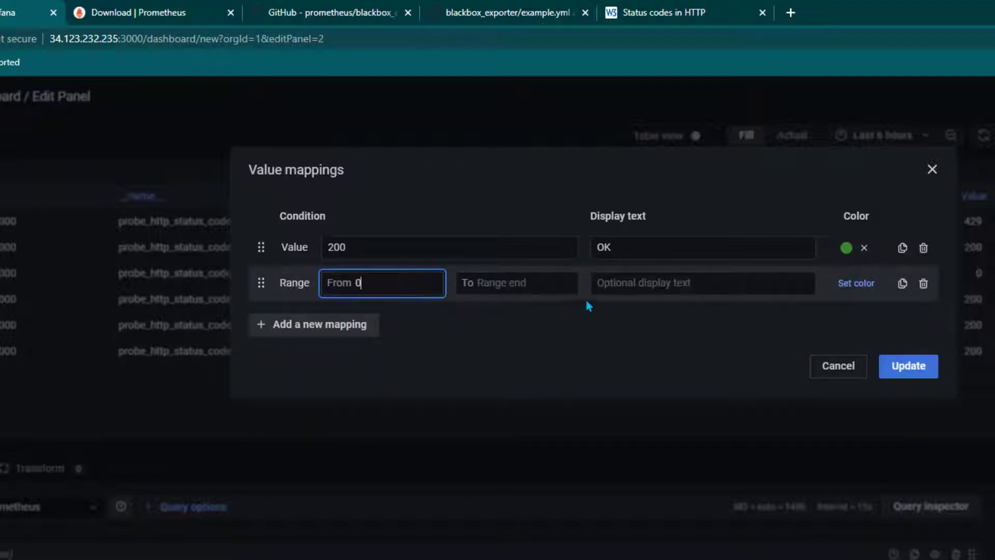
pyautogui.click(511, 285)
pyautogui.write('199')
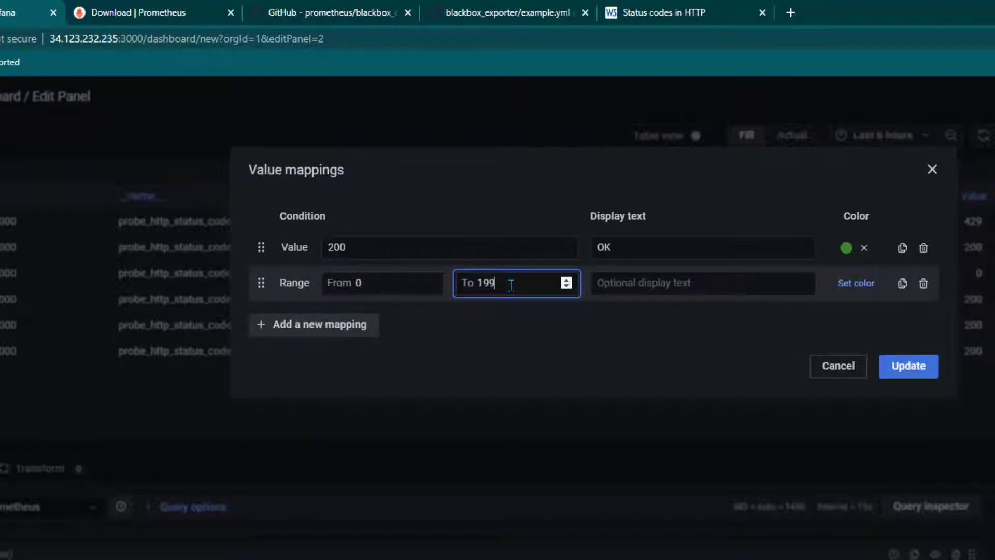
pyautogui.click(656, 281)
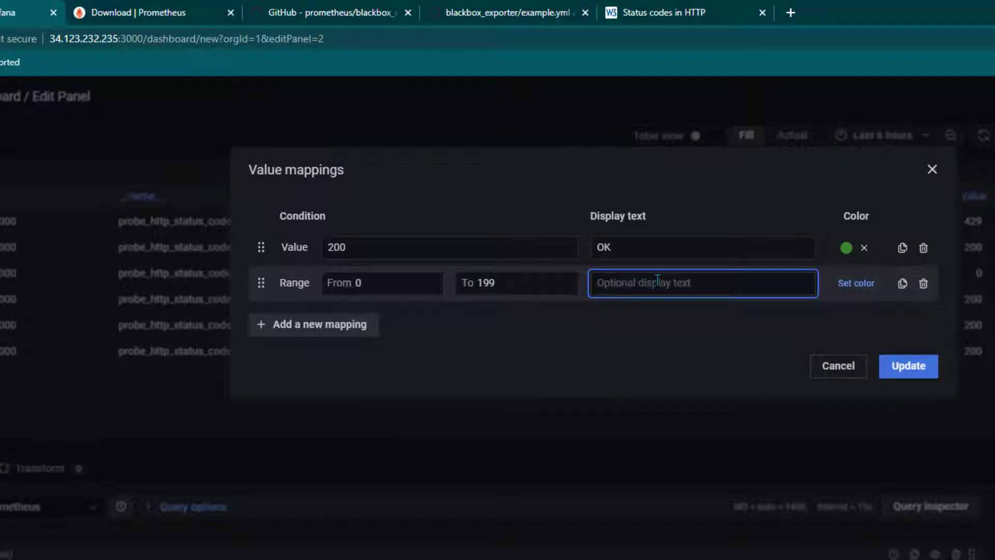
pyautogui.write('NOT_OK')
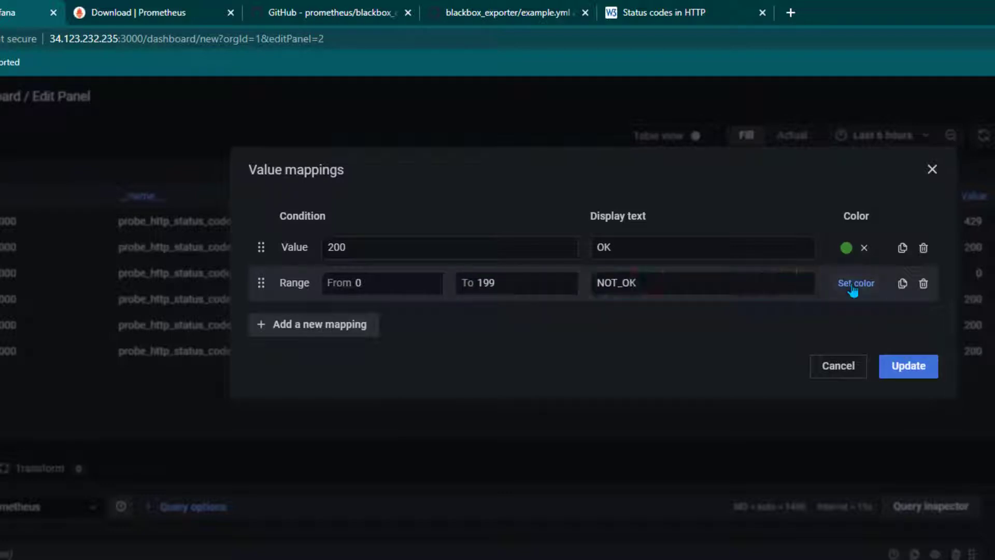
pyautogui.click(855, 283)
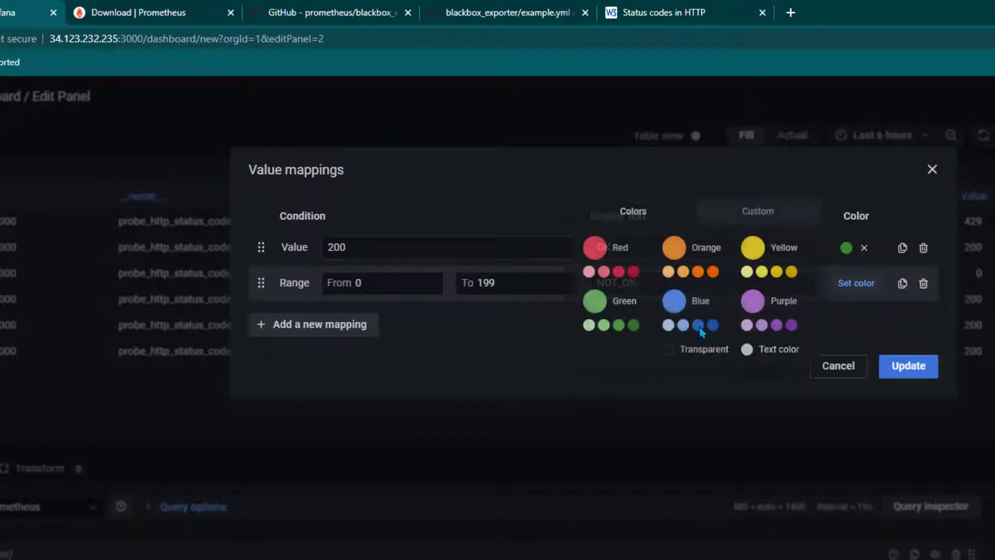
pyautogui.click(632, 271)
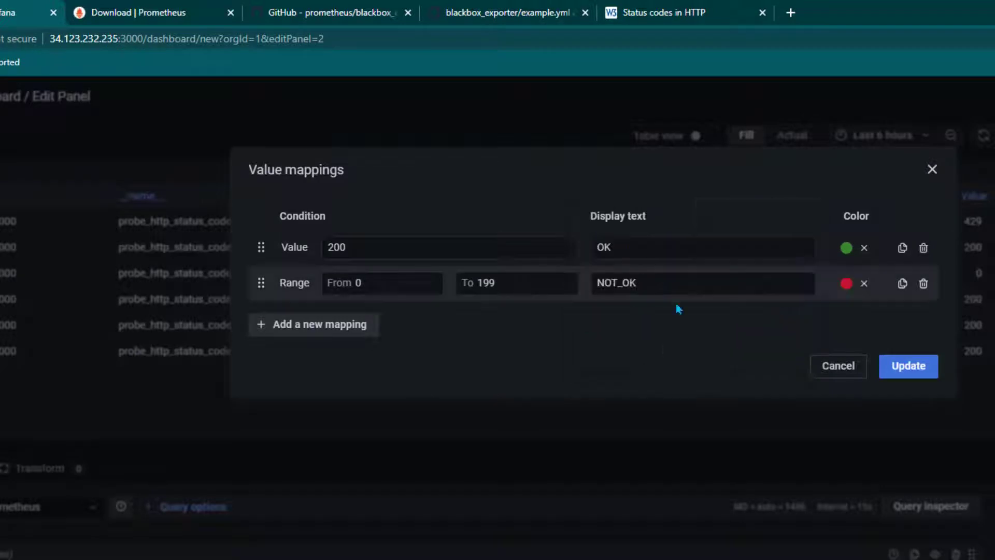
# Add a range mapping from 201 to 600 displaying NOT_OK in dark red, save the mappings, and delete the 80 threshold
pyautogui.click(352, 331)
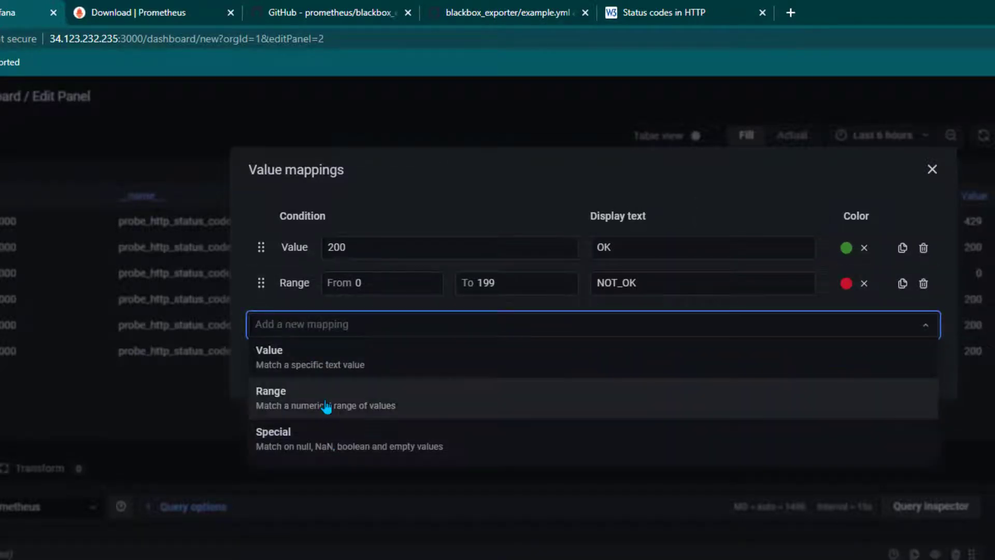
pyautogui.click(327, 407)
pyautogui.click(384, 319)
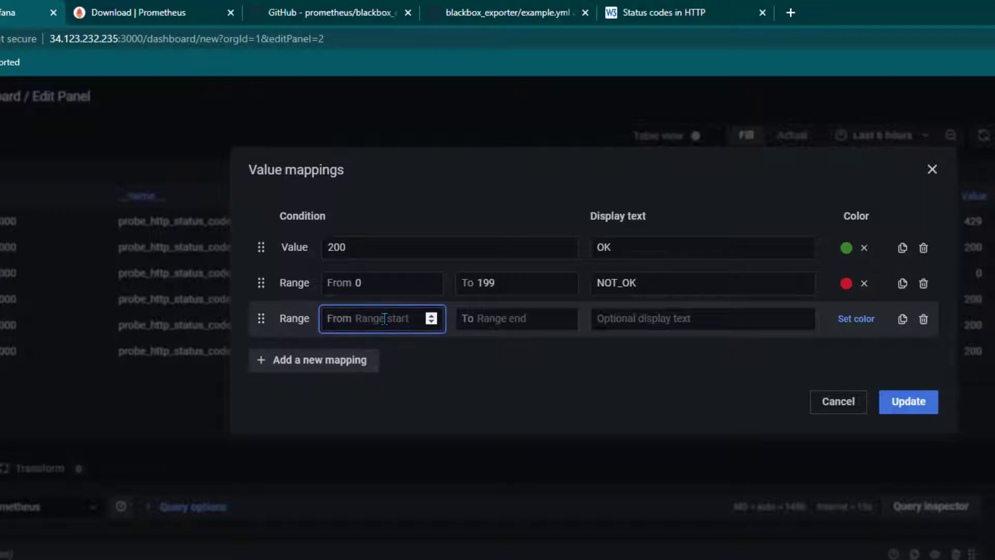
pyautogui.write('201')
pyautogui.click(529, 319)
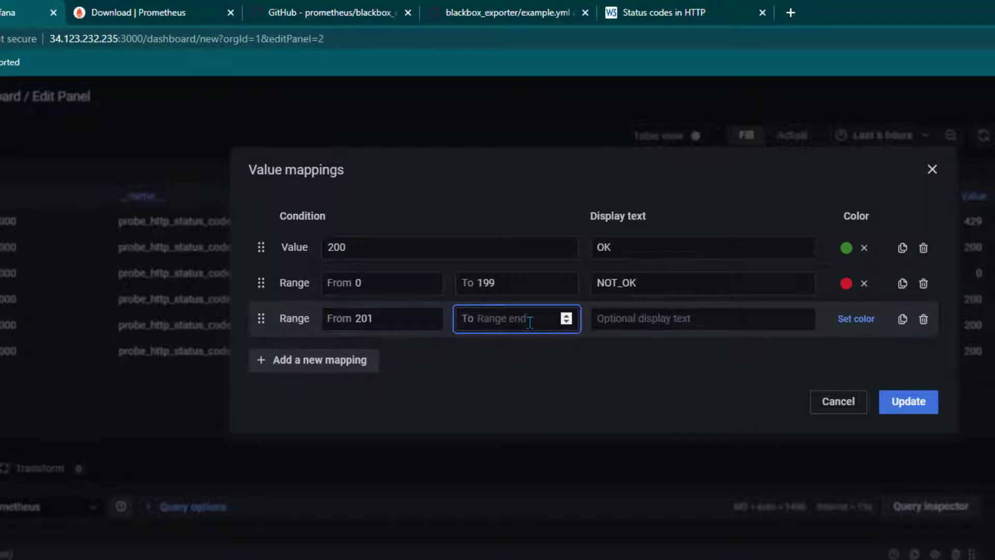
pyautogui.write('500')
pyautogui.press('BackSpace')
pyautogui.write('600')
pyautogui.click(617, 318)
pyautogui.write('NOT_')
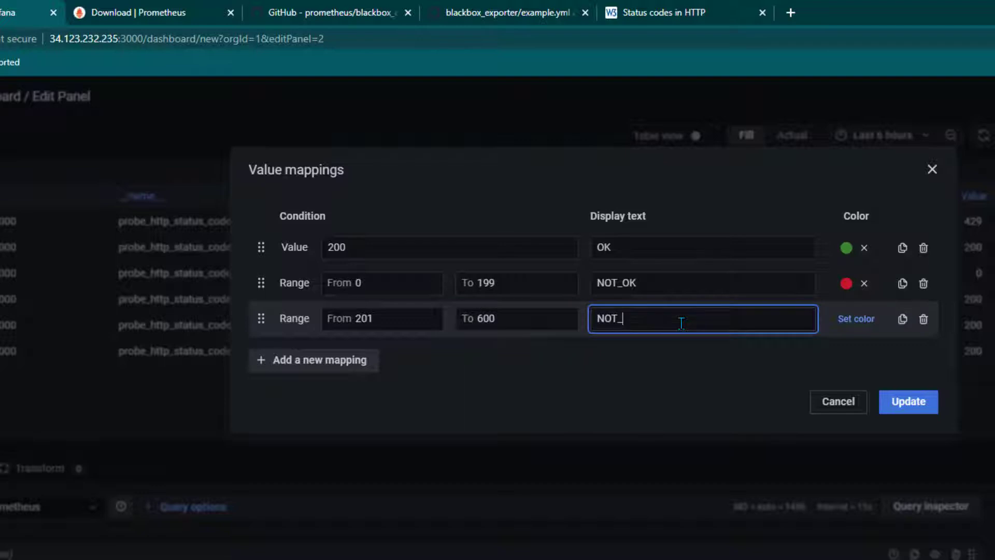
pyautogui.write('OK')
pyautogui.click(855, 318)
pyautogui.click(633, 307)
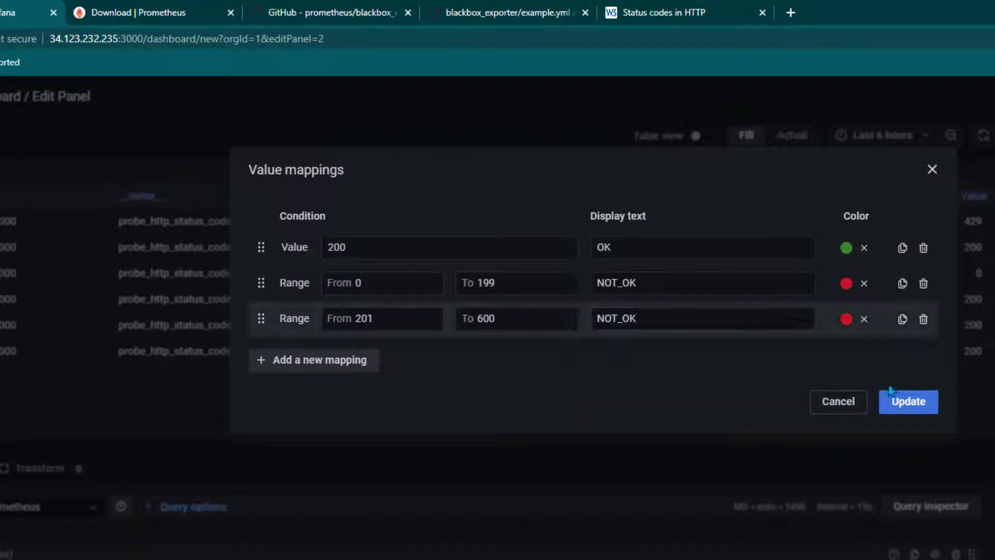
pyautogui.click(912, 406)
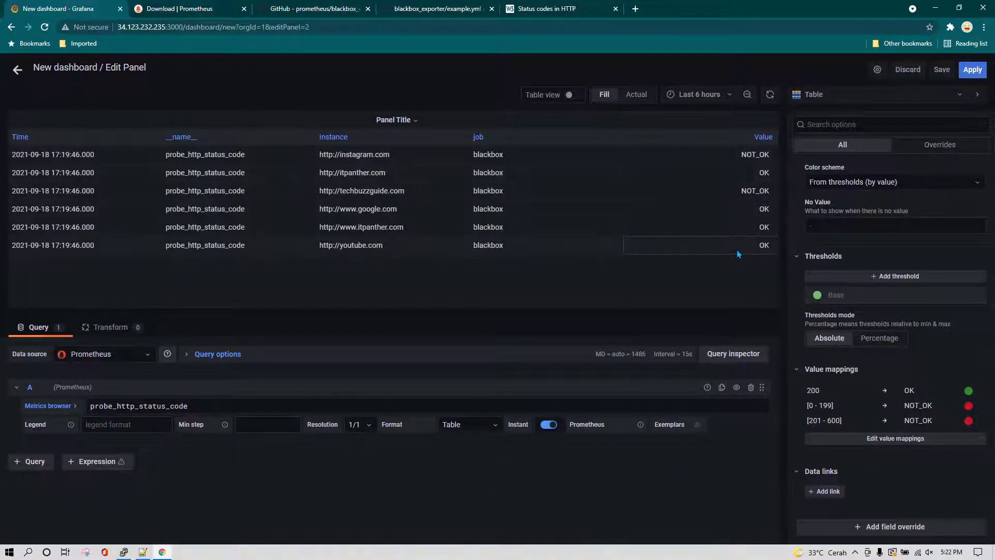
# Set the table's cell display mode to Color text
pyautogui.scroll(2, 895, 421)
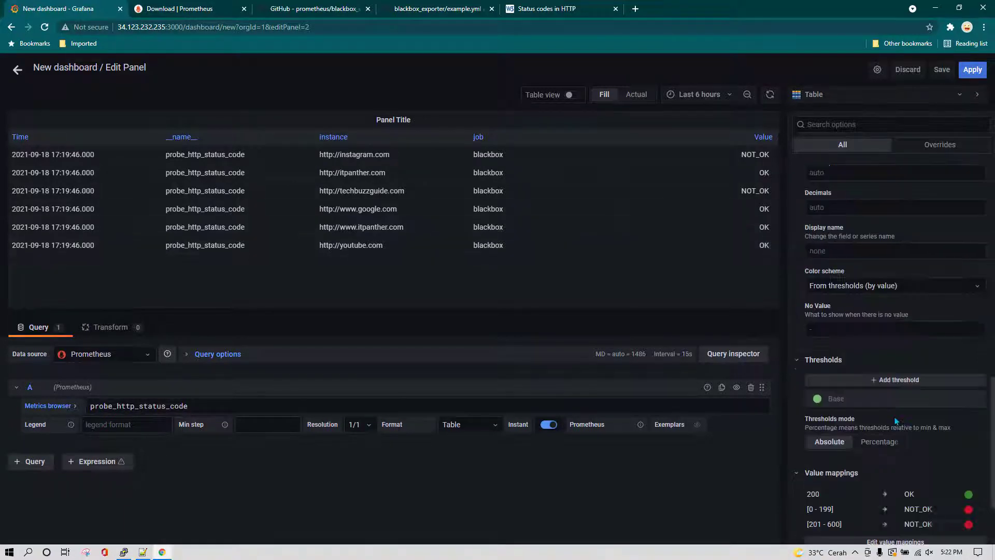
pyautogui.scroll(1, 895, 420)
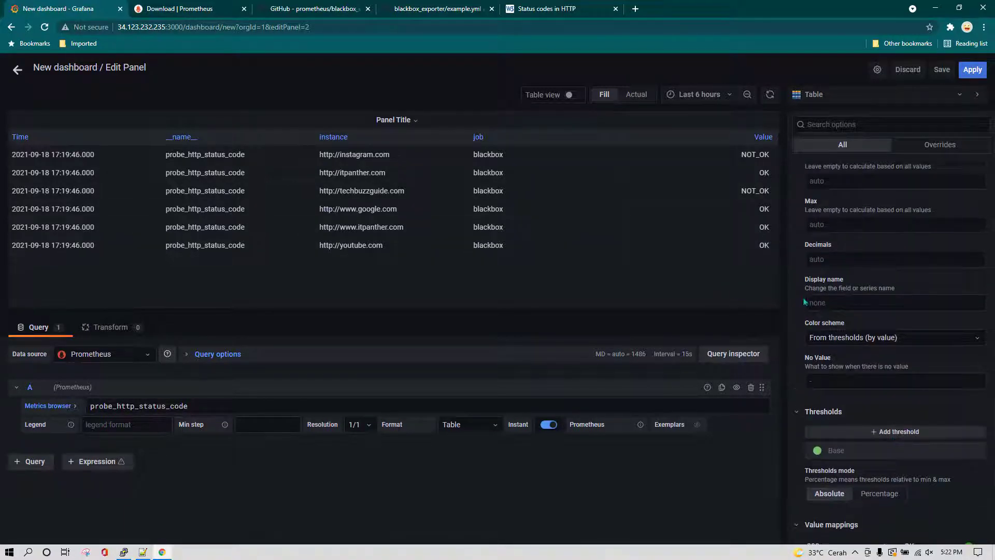
pyautogui.scroll(2, 805, 310)
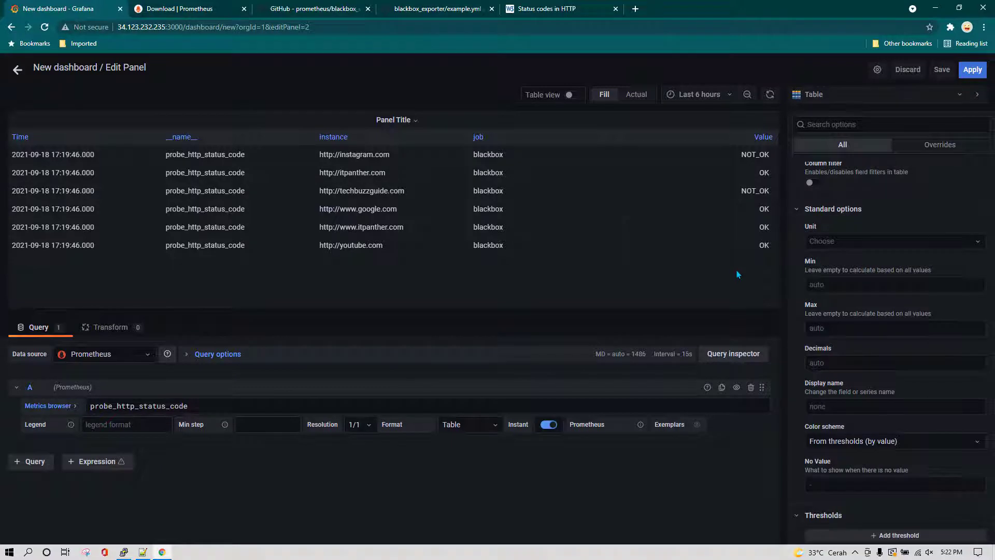
pyautogui.scroll(-5, 886, 404)
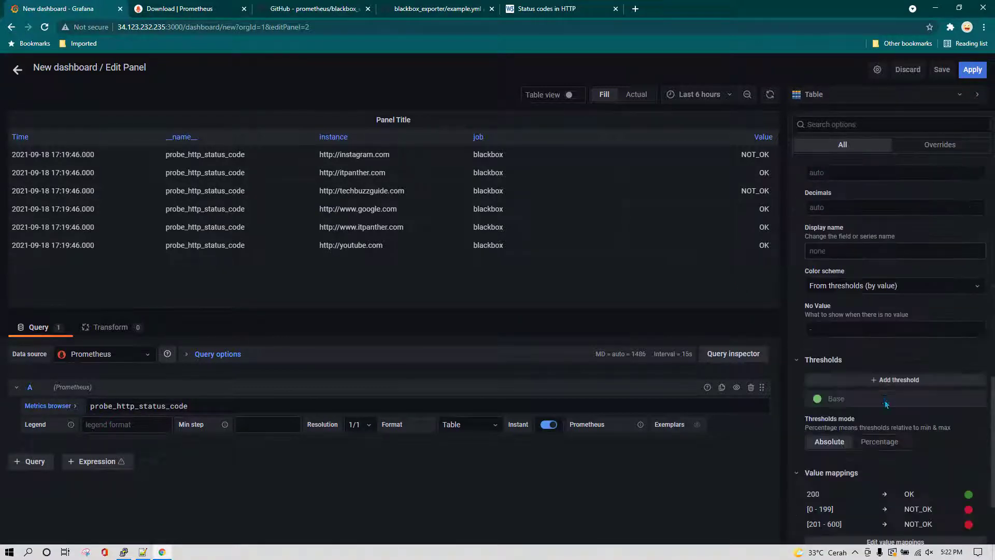
pyautogui.scroll(8, 886, 404)
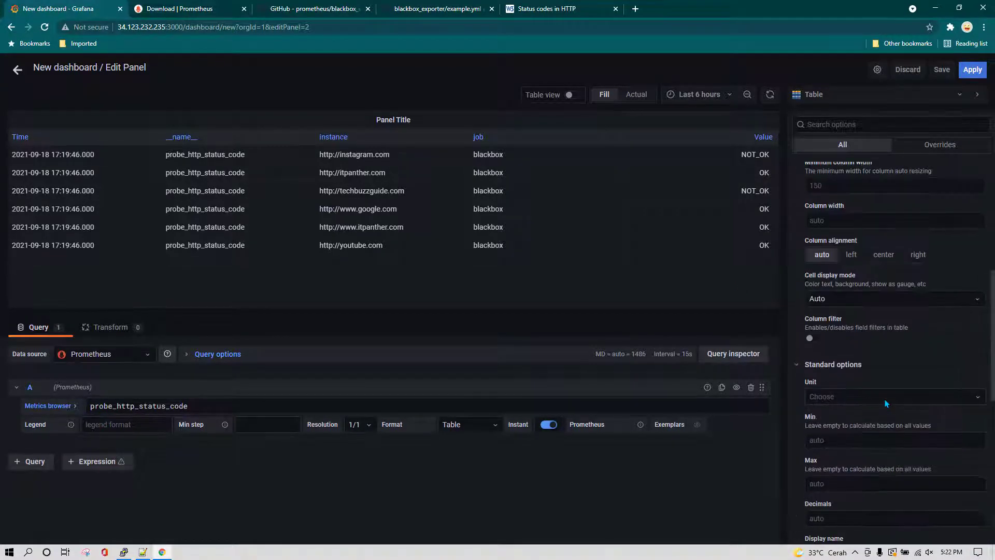
pyautogui.scroll(1, 884, 396)
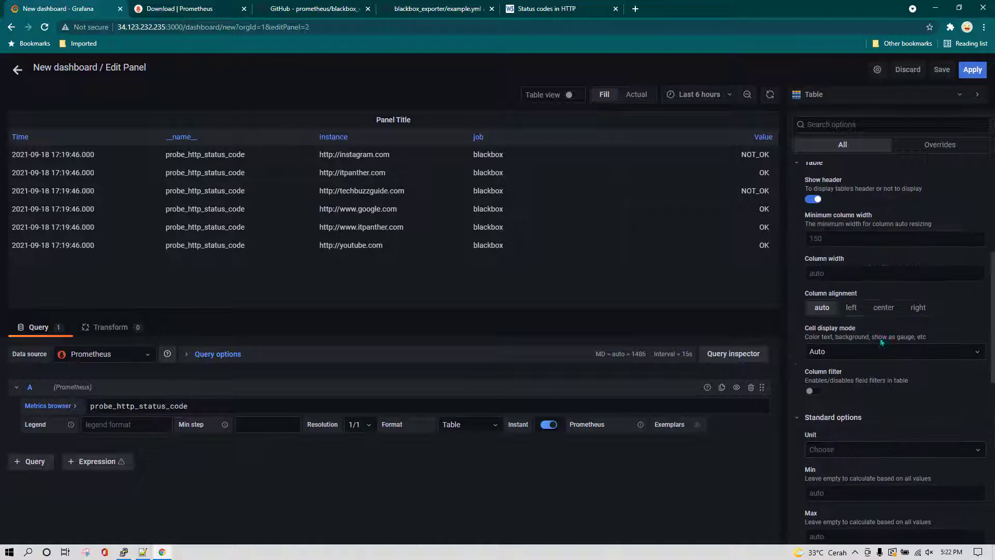
pyautogui.click(914, 355)
pyautogui.click(872, 372)
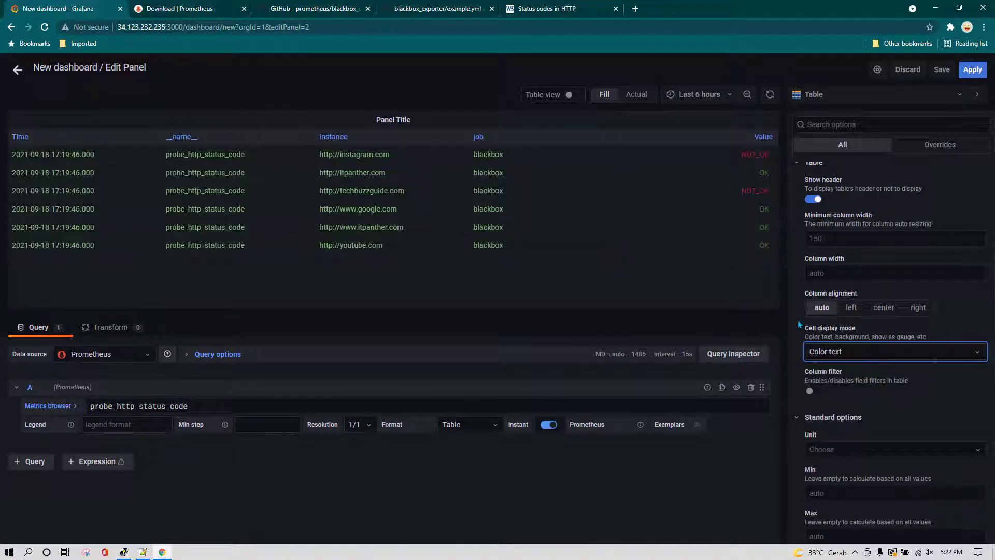
# Title the panel "Website Status" and apply it to the dashboard
pyautogui.scroll(-10, 832, 391)
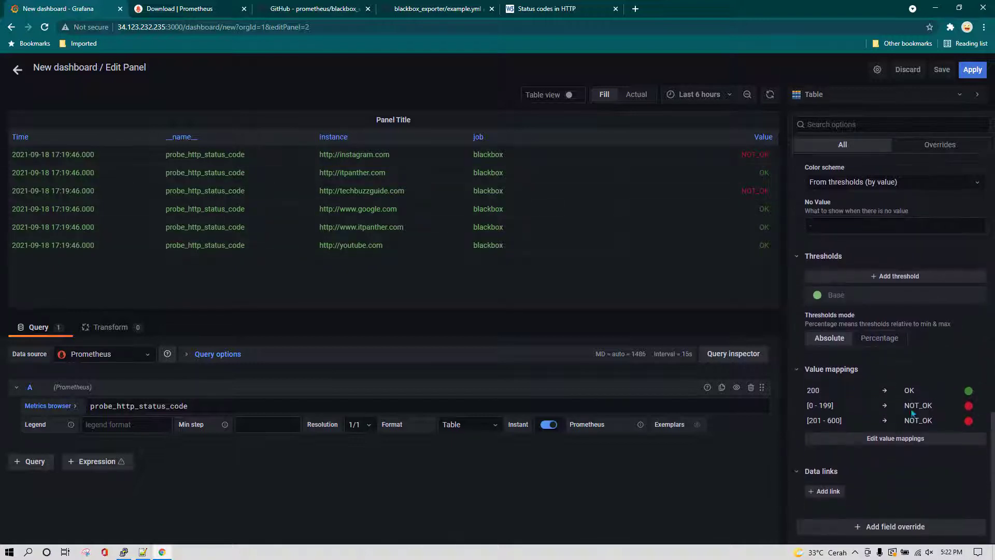
pyautogui.scroll(15, 824, 222)
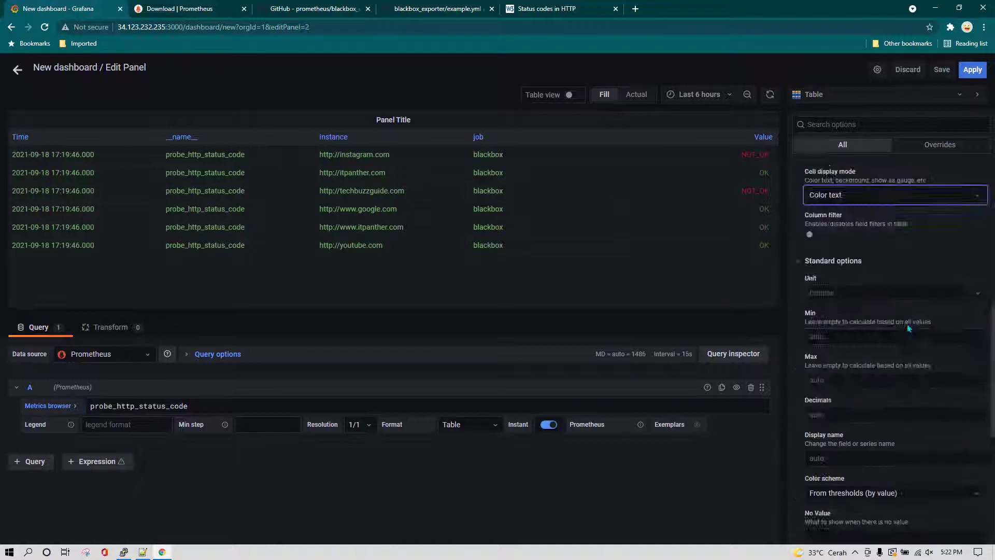
pyautogui.tripleClick(823, 207)
pyautogui.write('Website Status')
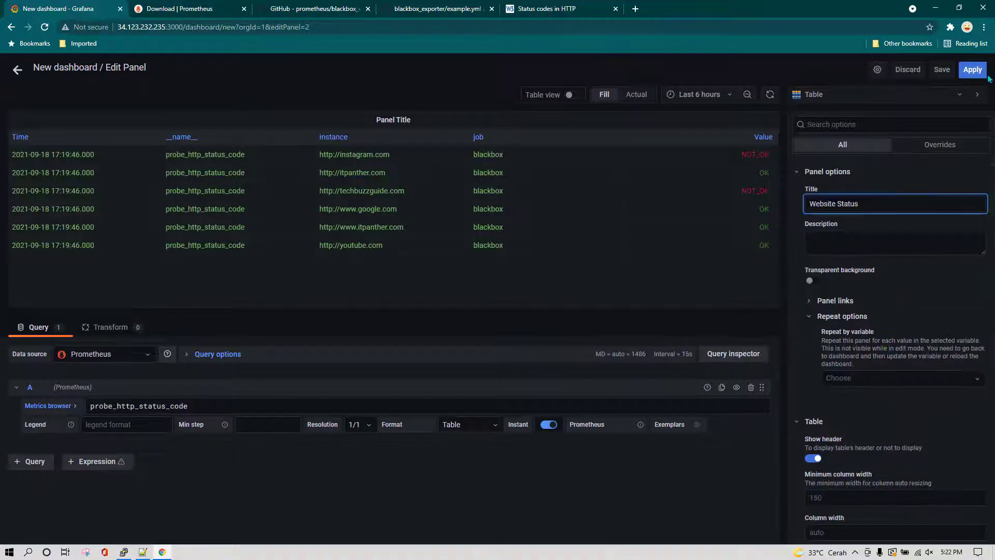
pyautogui.click(972, 70)
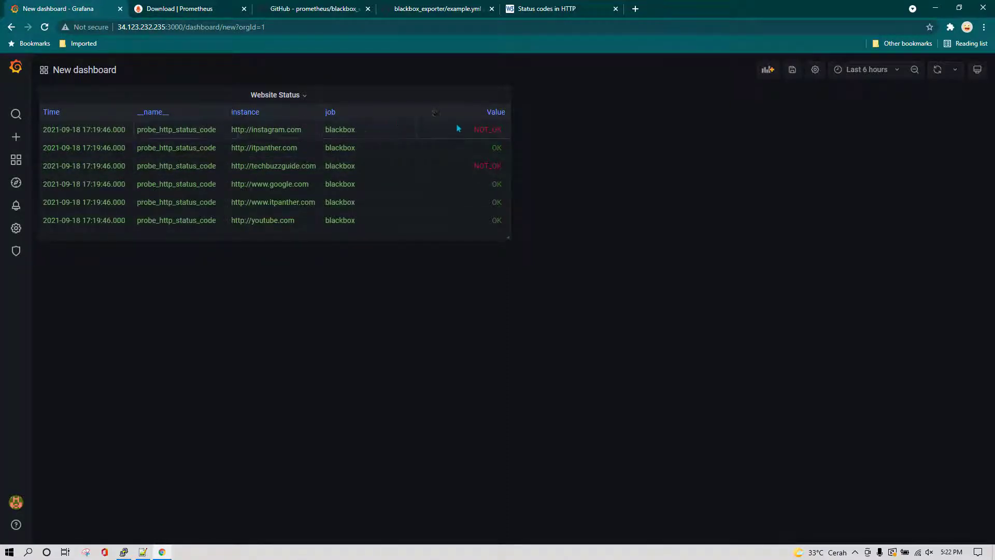
# Open the Website Status panel for editing and add a Filter by name transformation
pyautogui.click(305, 96)
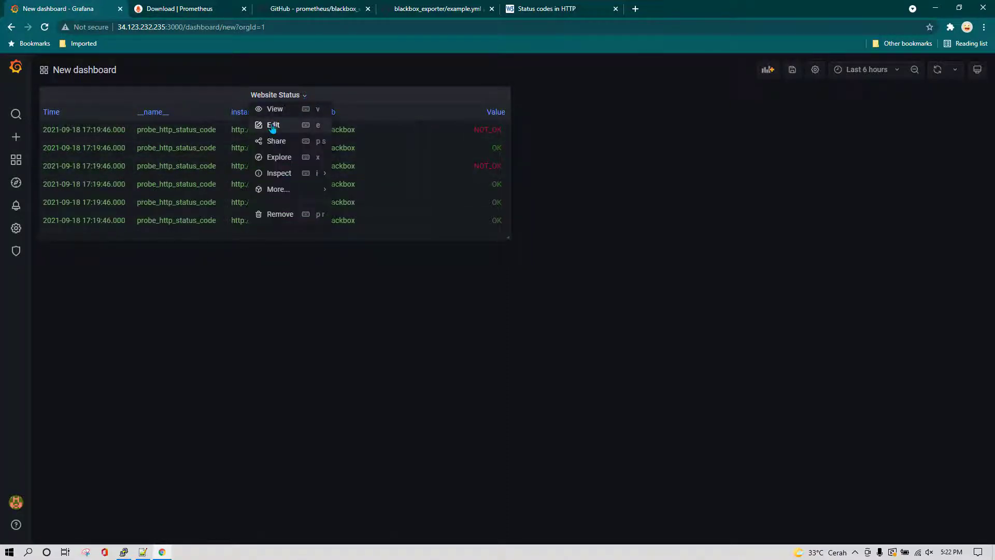
pyautogui.click(273, 124)
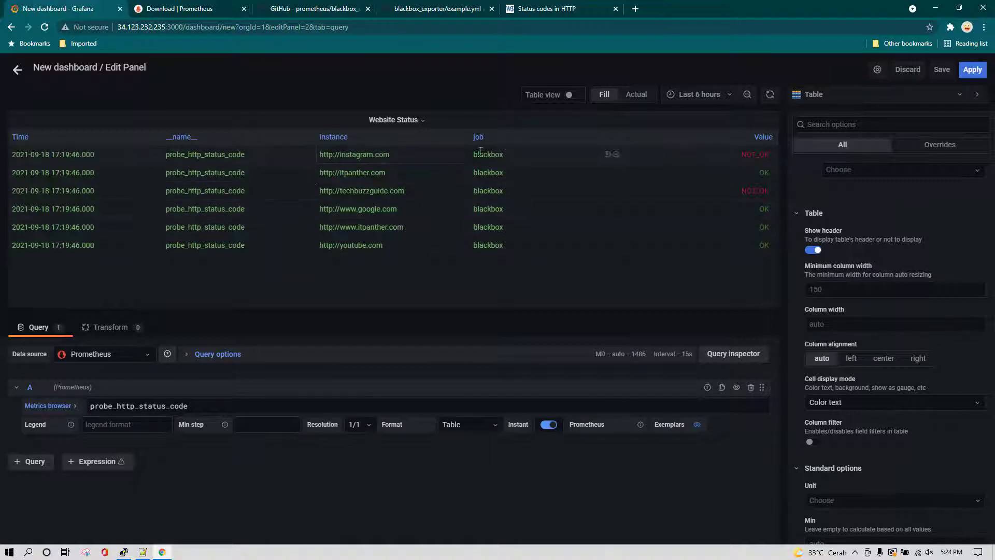
pyautogui.click(113, 328)
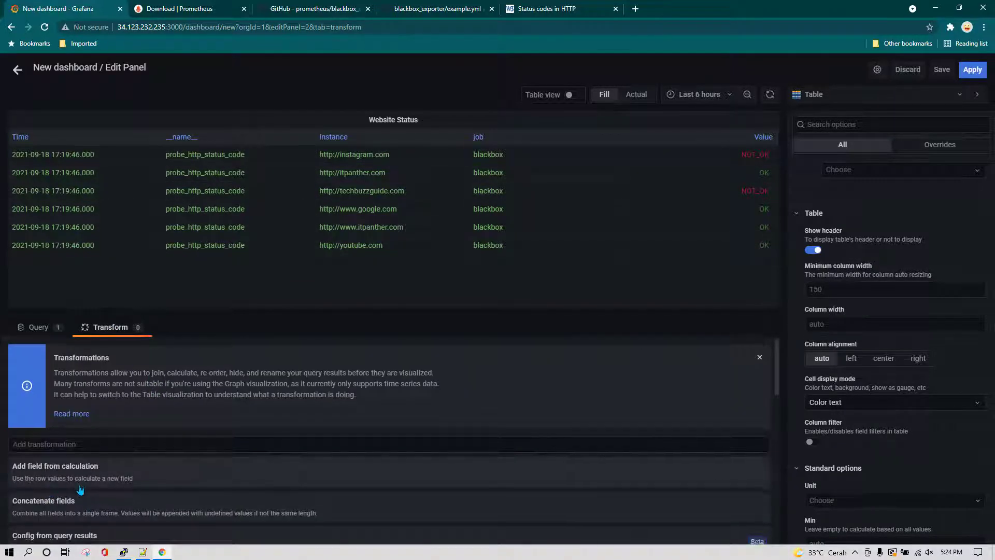
pyautogui.scroll(-2, 81, 491)
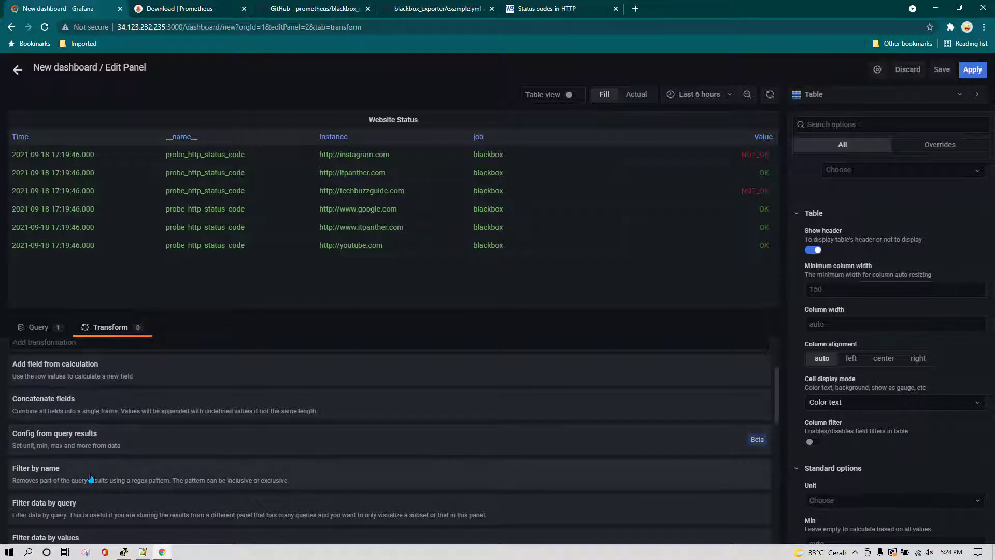
pyautogui.click(90, 475)
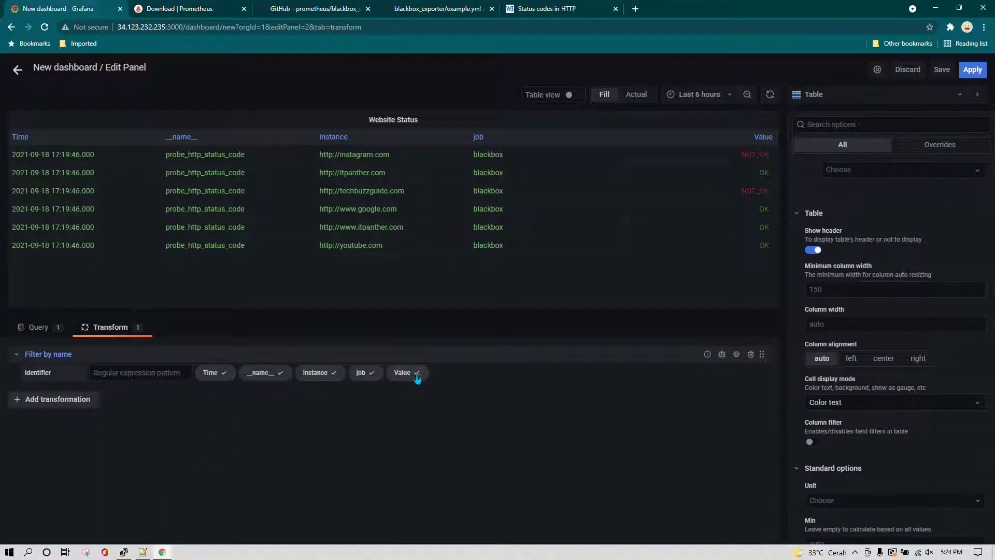
# Exclude the Time, __name__ and job fields, apply the panel, and narrow it to about a third of the dashboard width
pyautogui.click(218, 376)
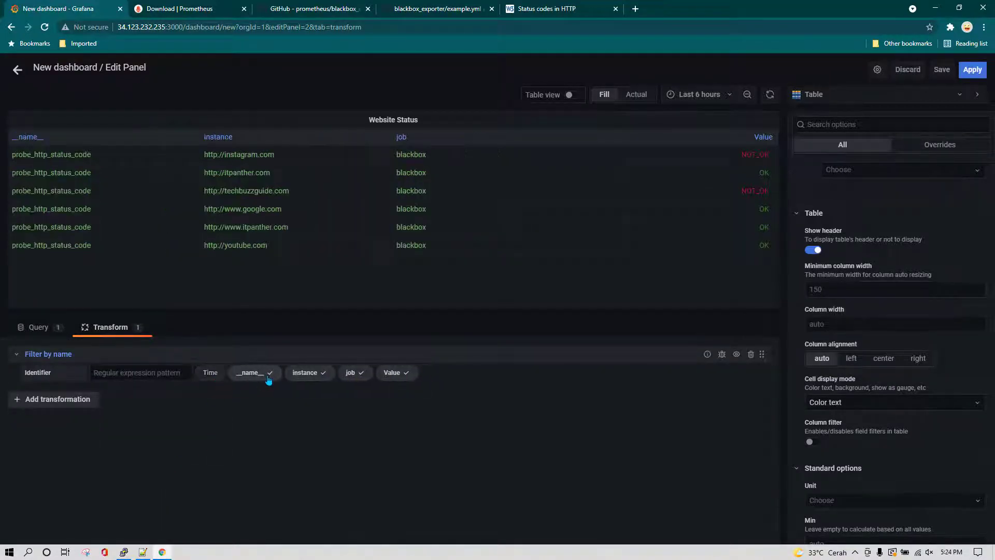
pyautogui.click(269, 377)
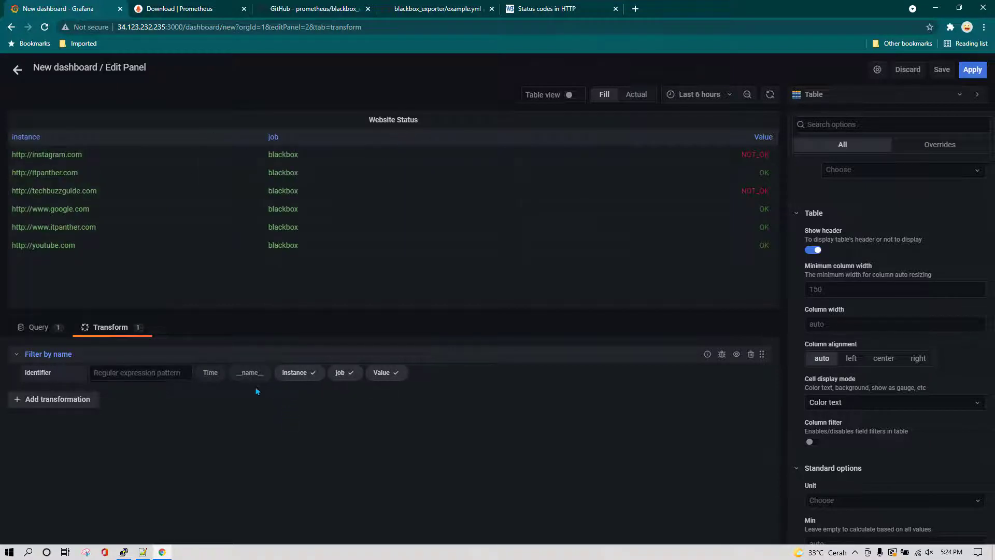
pyautogui.click(347, 377)
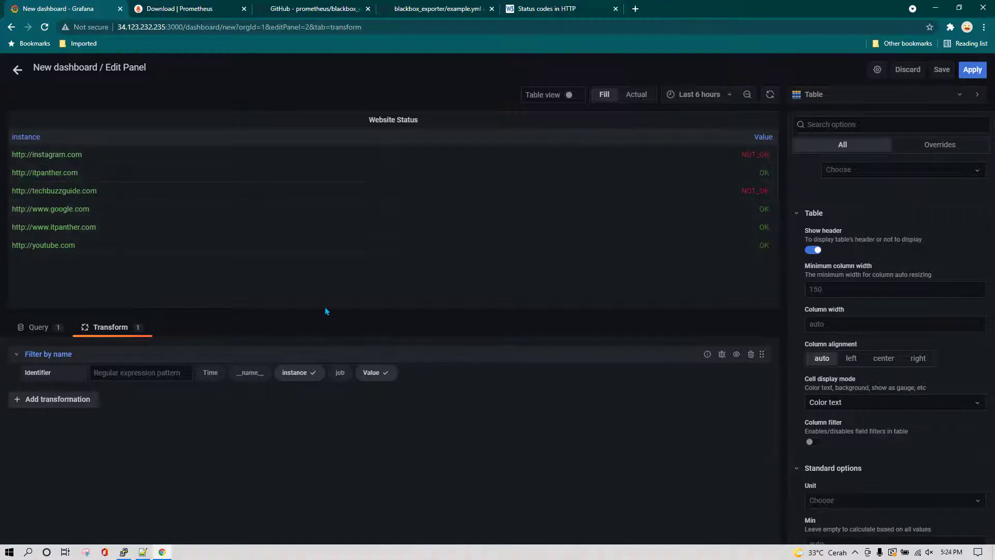
pyautogui.click(972, 71)
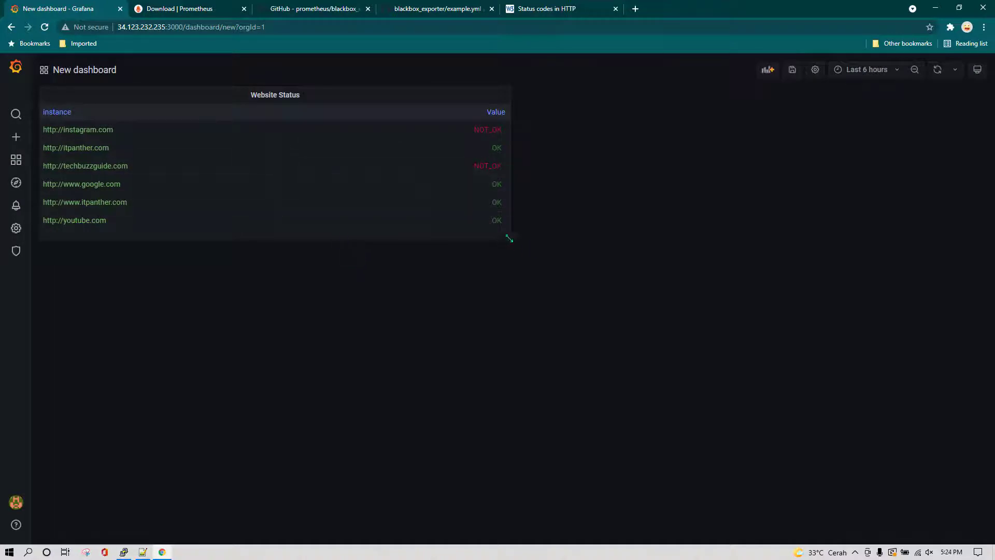
pyautogui.moveTo(463, 243); pyautogui.dragTo(346, 241)
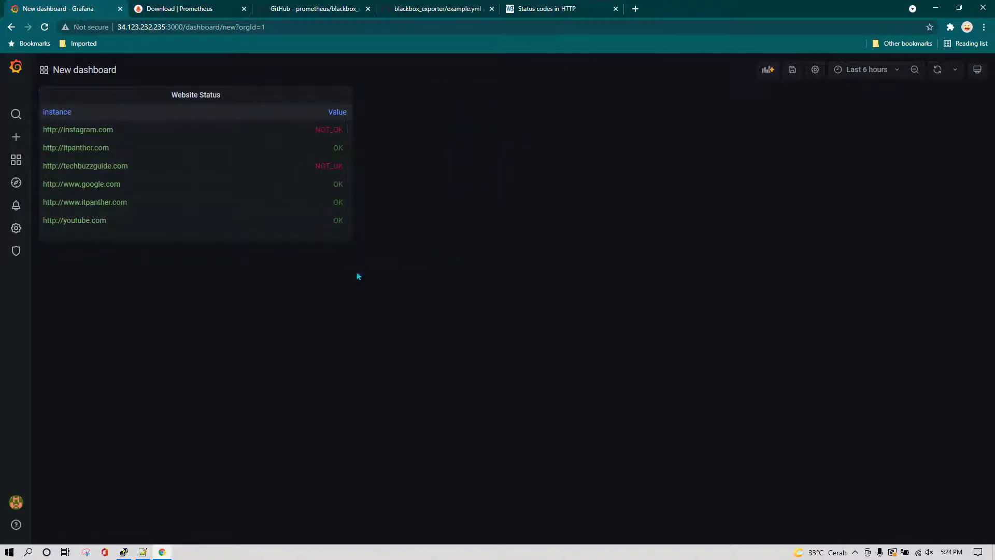
# Switch to Notepad++ and copy the query sum by(instance) (probe_http_ssl)
pyautogui.click(141, 553)
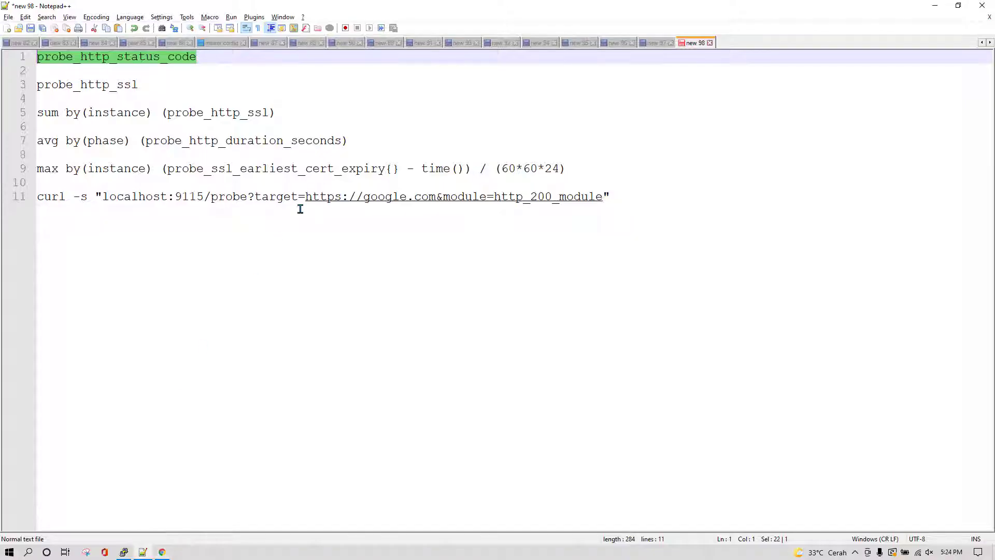
pyautogui.doubleClick(103, 92)
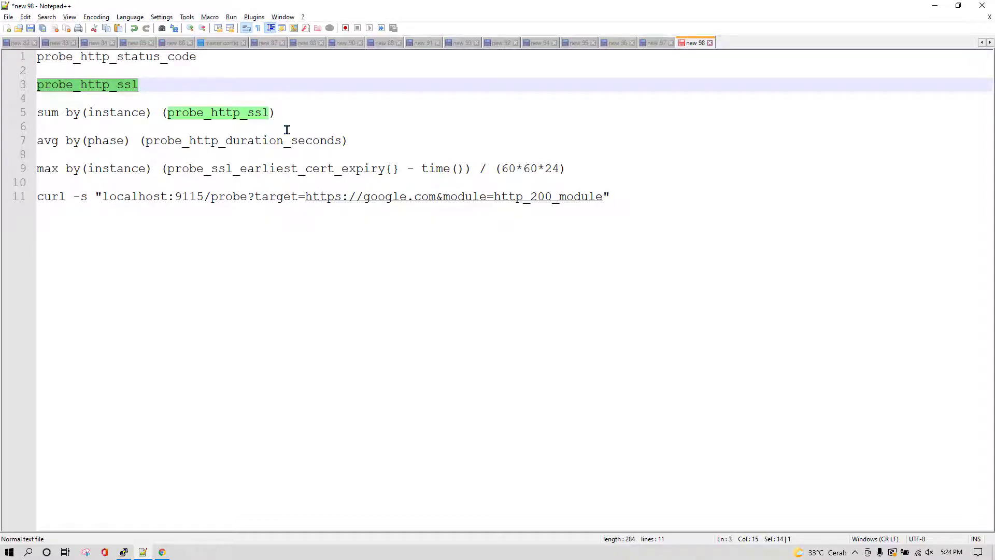
pyautogui.click(291, 113)
pyautogui.moveTo(292, 112); pyautogui.dragTo(28, 114)
pyautogui.hotkey('ctrl', 'c')
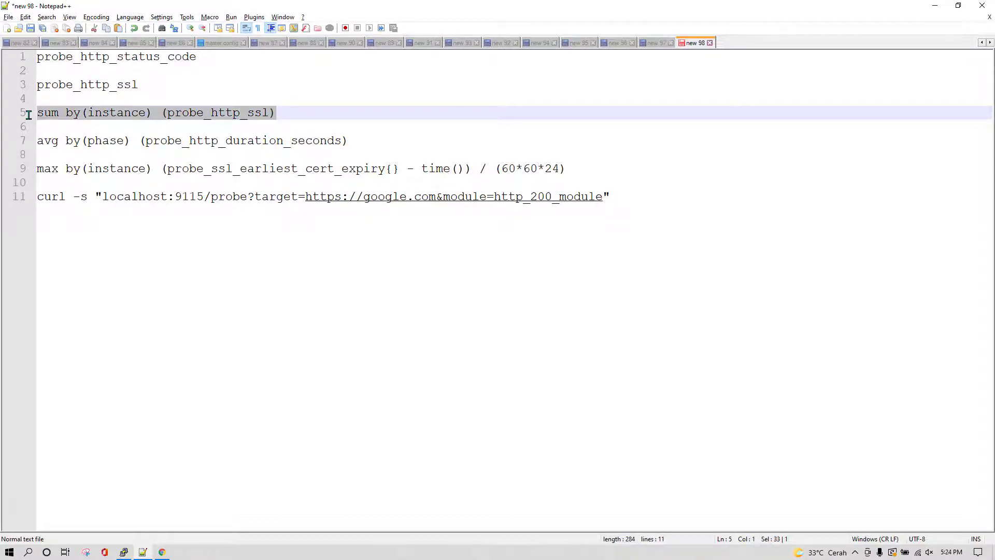
# Return to Grafana and add an empty panel that runs the copied query sum by(instance) (probe_http_ssl)
pyautogui.hotkey('alt', 'Tab')
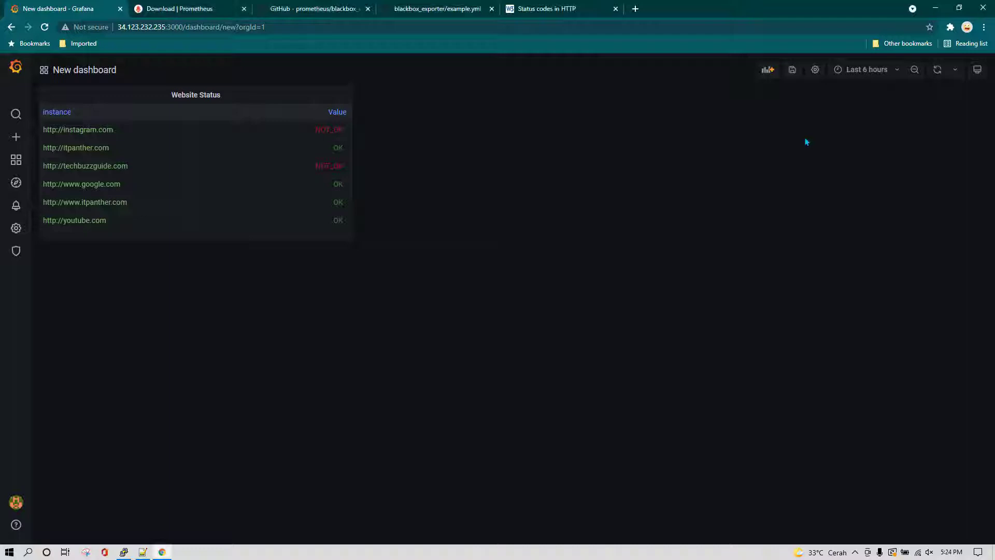
pyautogui.click(768, 71)
pyautogui.click(216, 145)
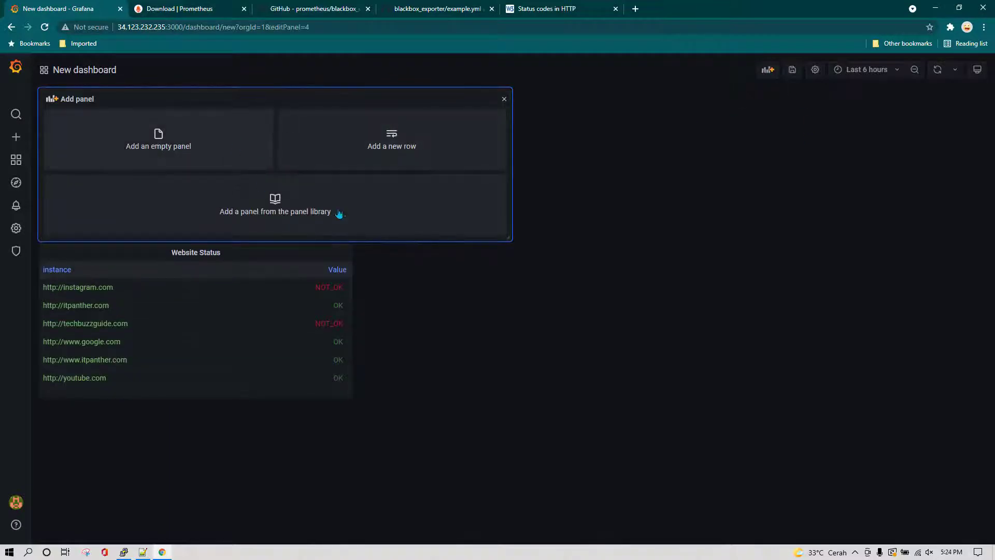
pyautogui.click(216, 408)
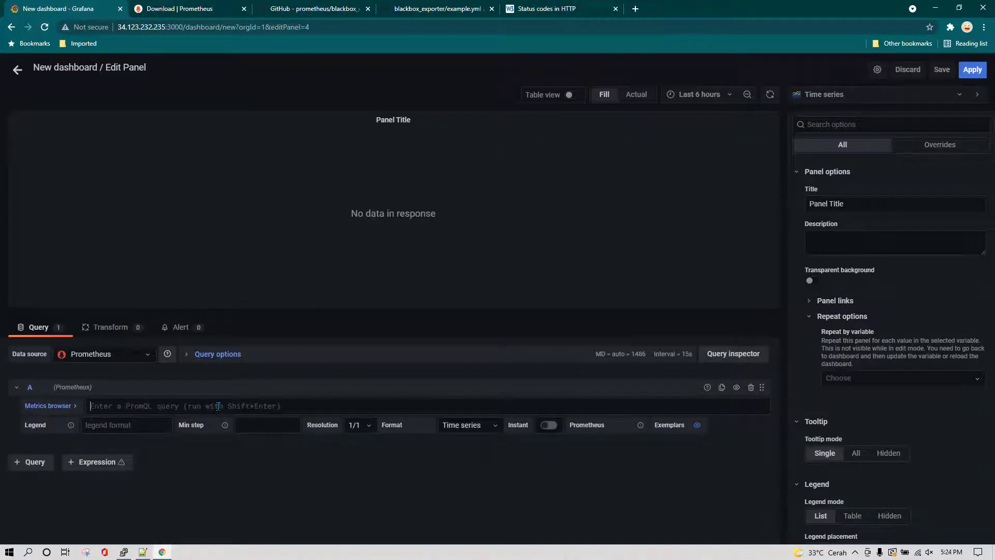
pyautogui.hotkey('ctrl', 'v')
pyautogui.click(378, 498)
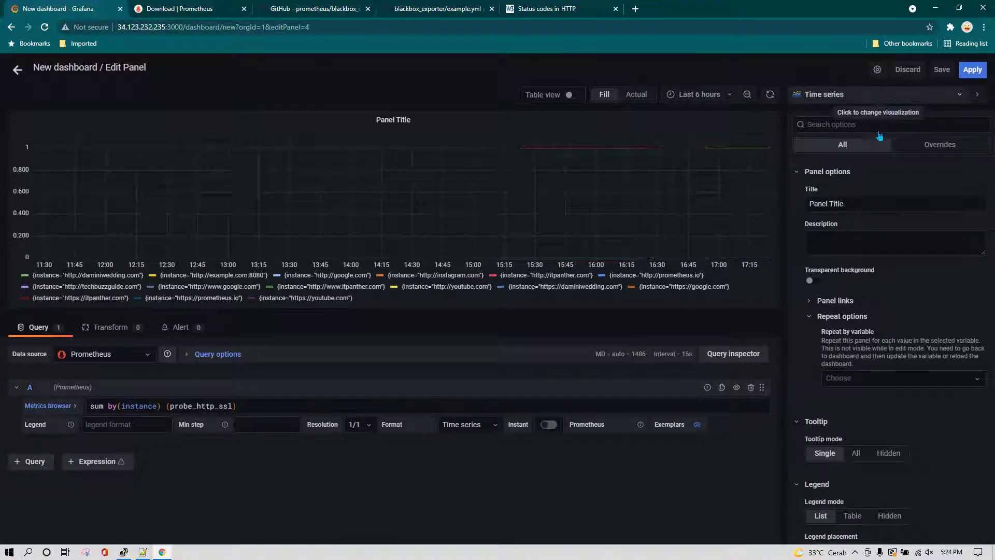
# Change the visualization to Table, set the query format to Table, and enable Instant
pyautogui.click(895, 98)
pyautogui.click(833, 325)
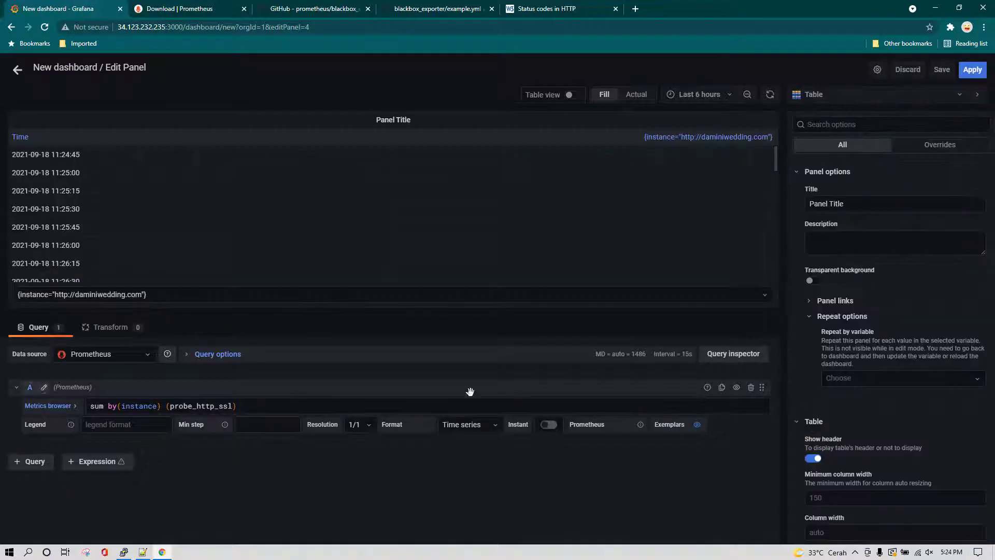
pyautogui.click(467, 425)
pyautogui.click(456, 460)
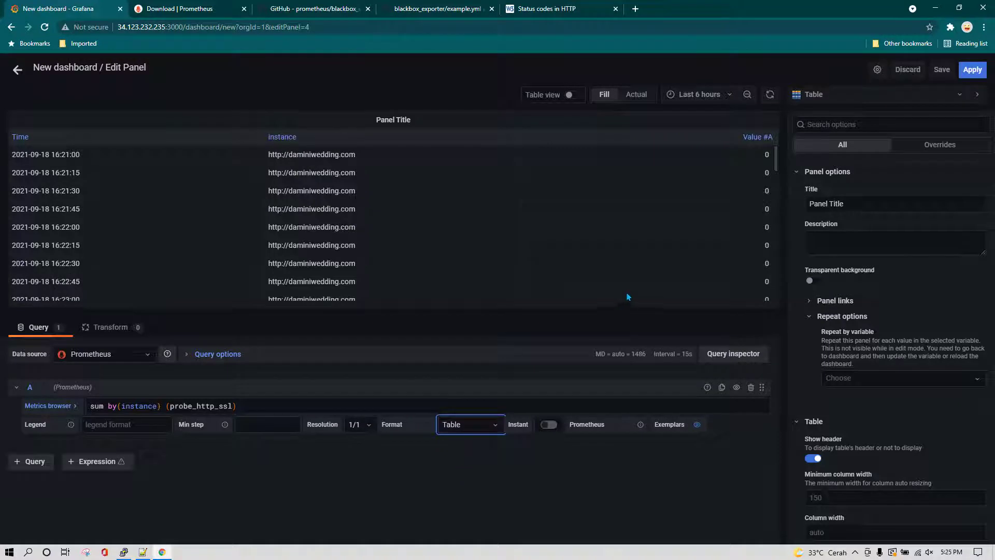
pyautogui.click(549, 425)
pyautogui.click(549, 425)
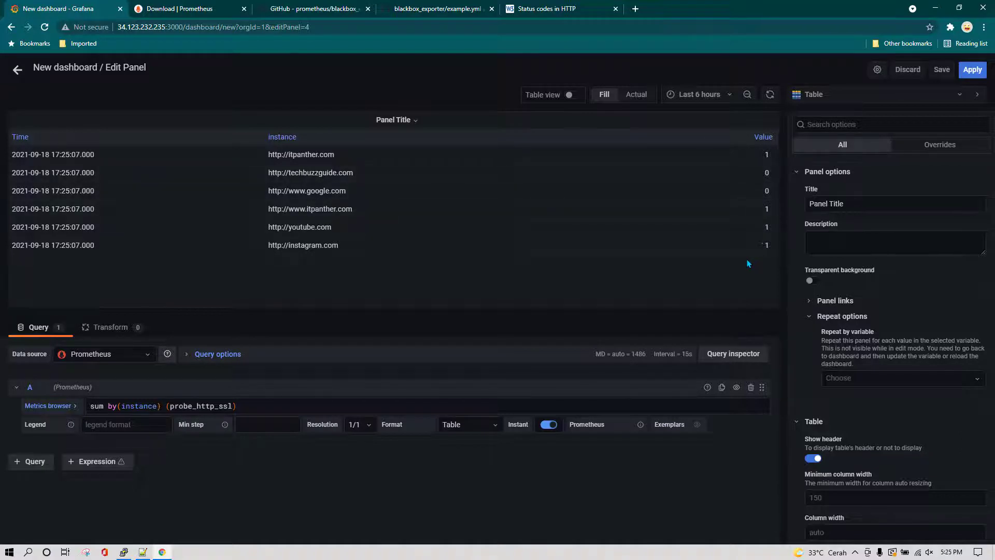
# Add a value mapping that displays 1 as SSL in dark green
pyautogui.scroll(-3, 883, 414)
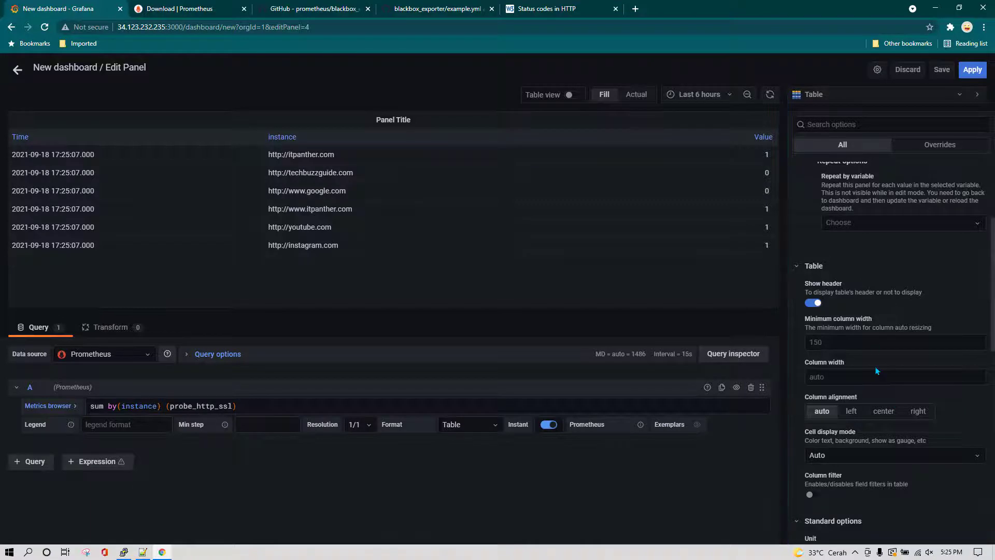
pyautogui.scroll(-4, 880, 369)
pyautogui.scroll(-5, 881, 371)
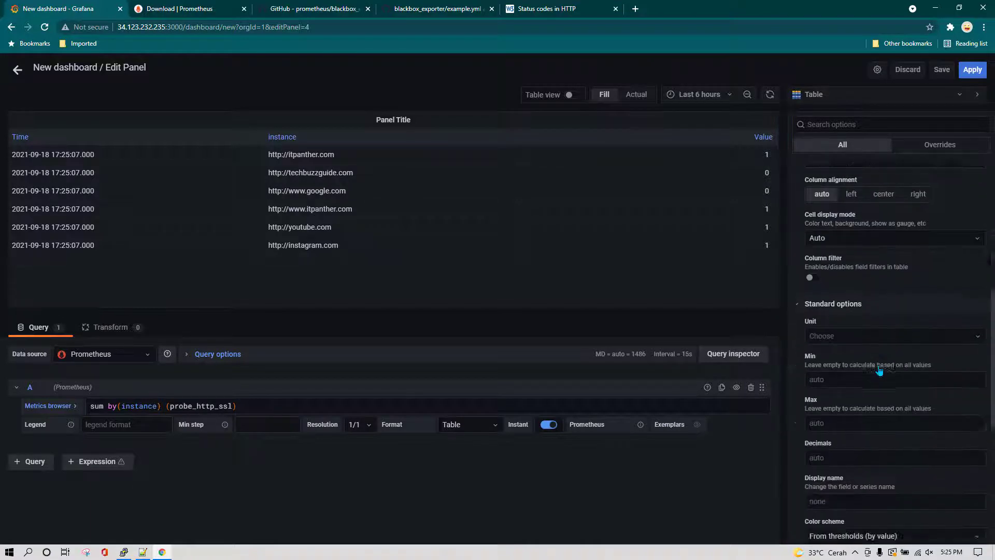
pyautogui.scroll(-2, 880, 372)
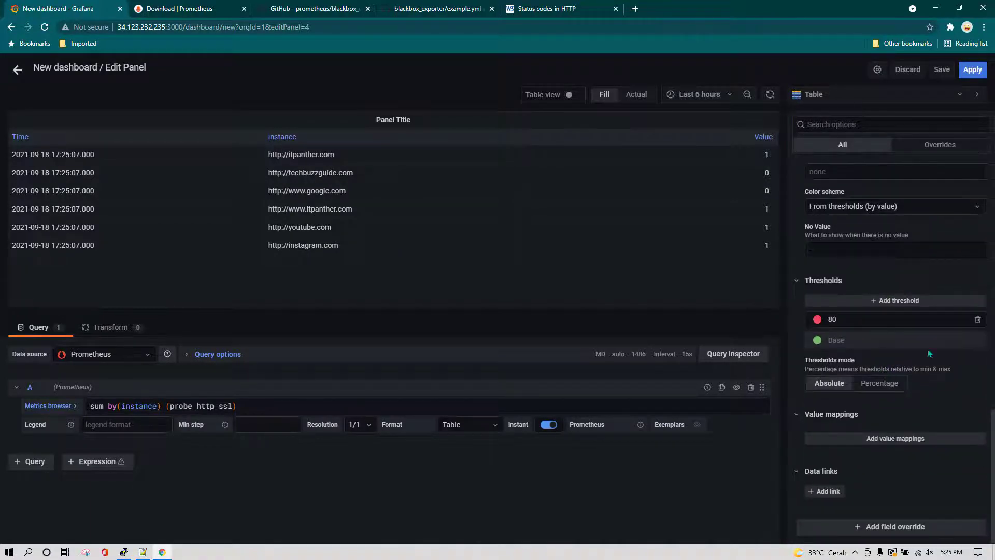
pyautogui.click(889, 441)
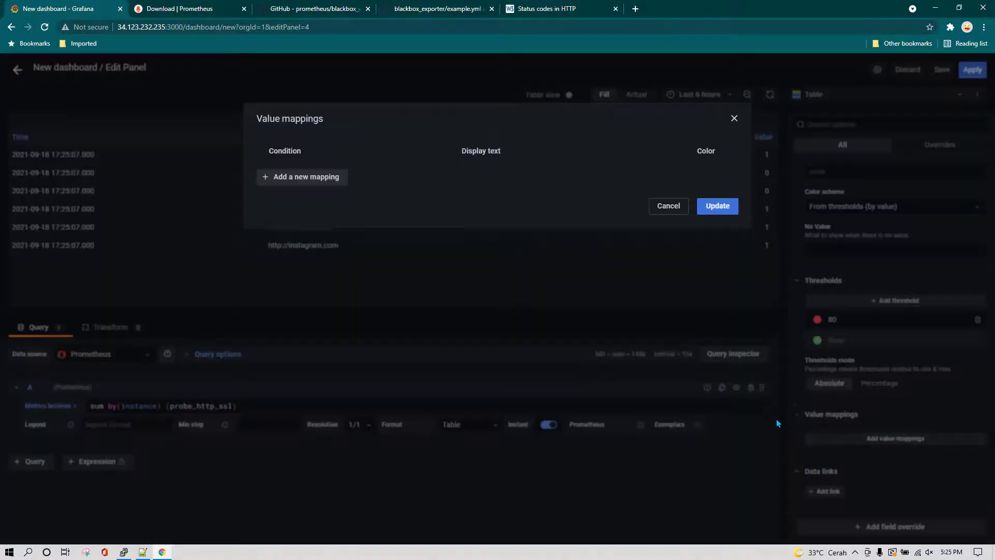
pyautogui.click(328, 177)
pyautogui.click(323, 204)
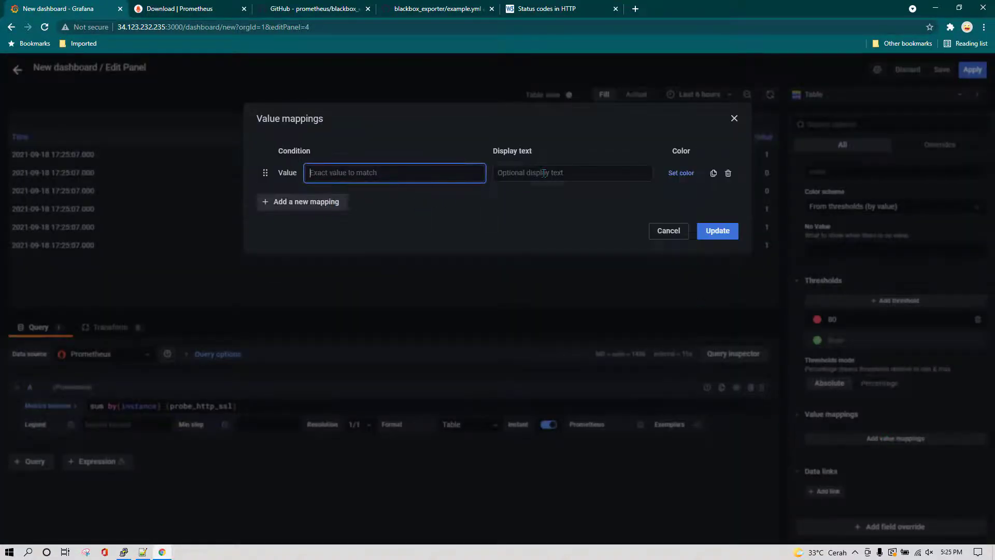
pyautogui.write('1')
pyautogui.click(510, 177)
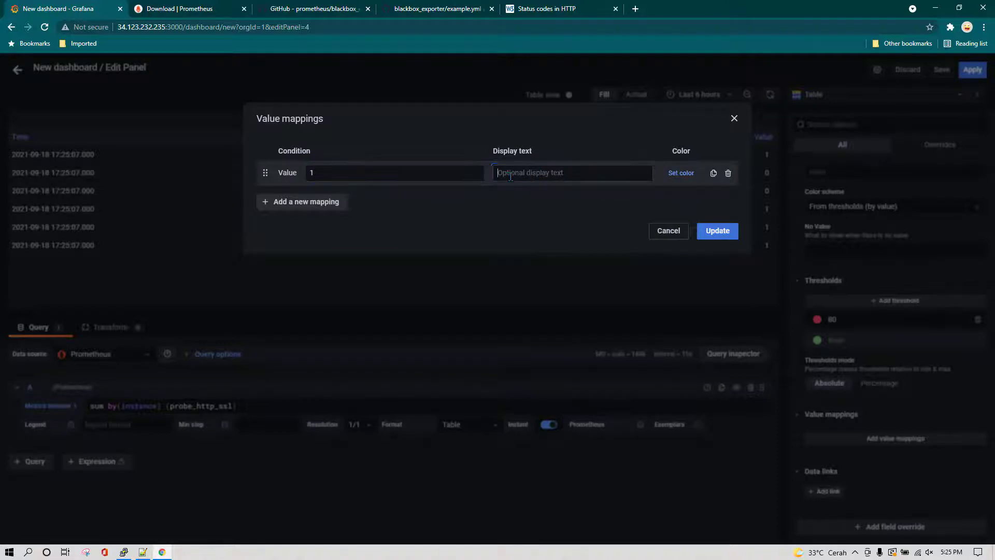
pyautogui.write('SSL')
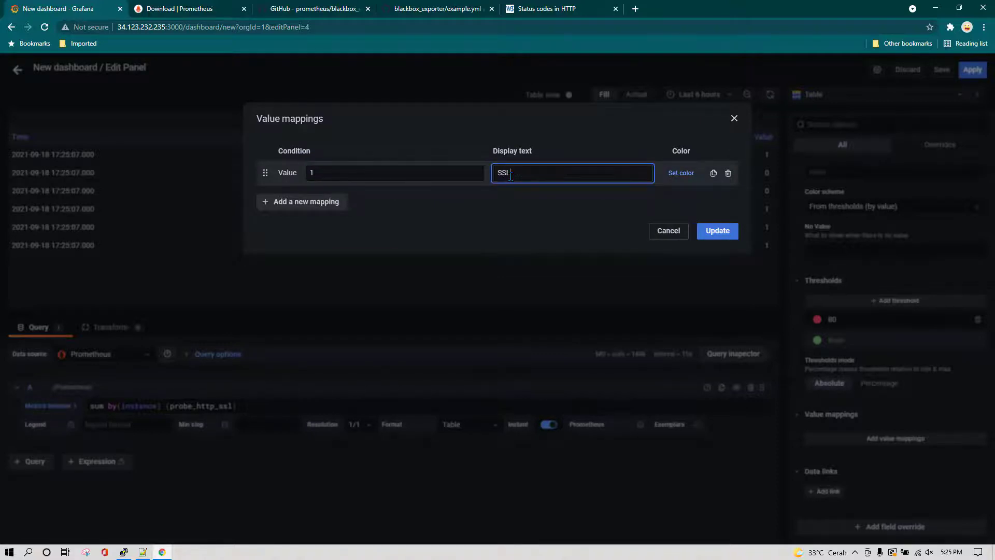
pyautogui.click(679, 173)
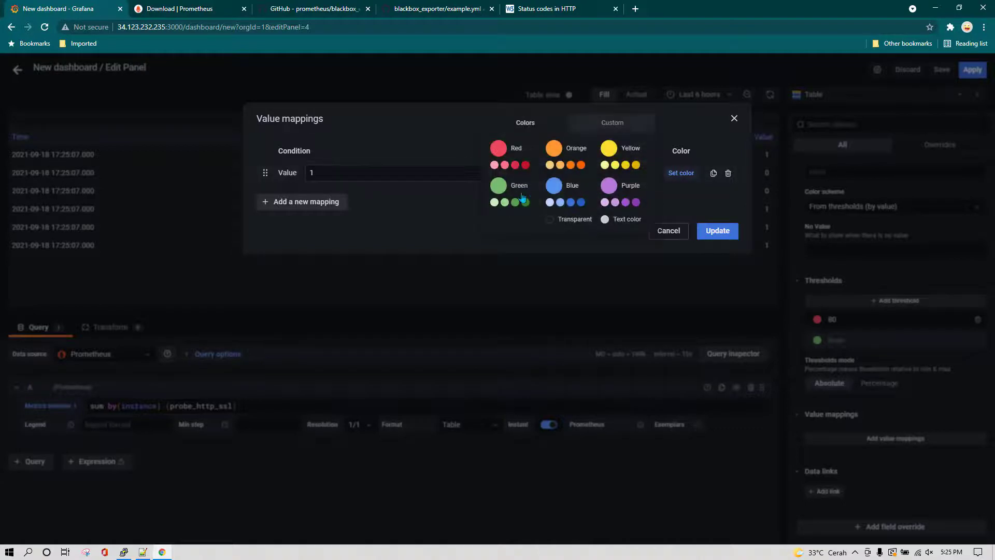
pyautogui.click(526, 202)
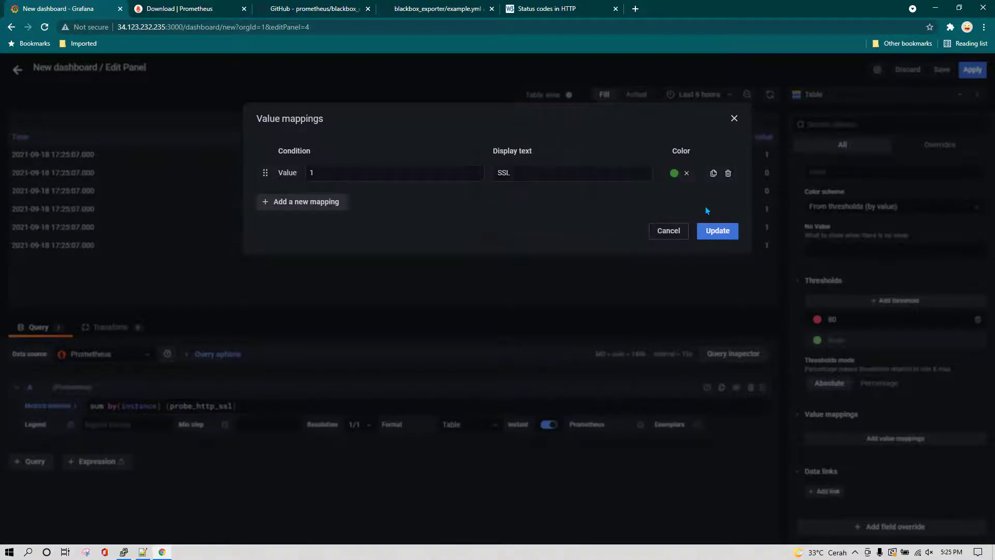
# Add a value mapping that displays 0 as NO SSL in dark yellow, and save the mappings
pyautogui.click(308, 204)
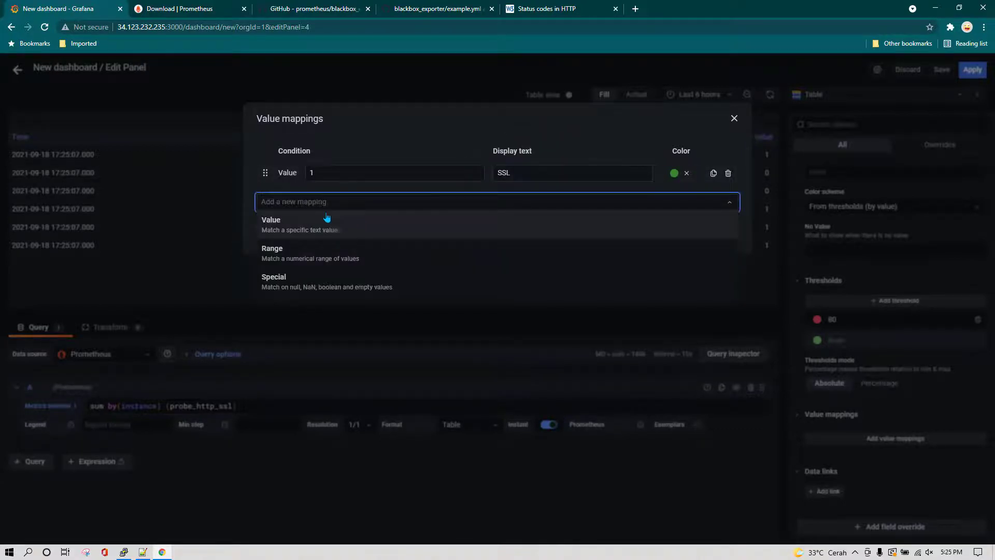
pyautogui.click(301, 228)
pyautogui.click(368, 202)
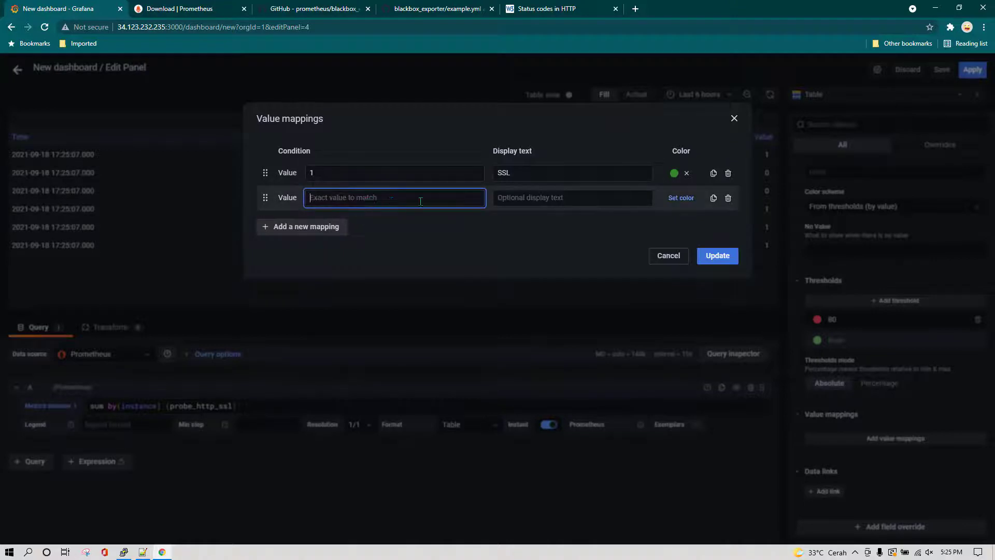
pyautogui.write('0')
pyautogui.click(540, 205)
pyautogui.write('NO SSL')
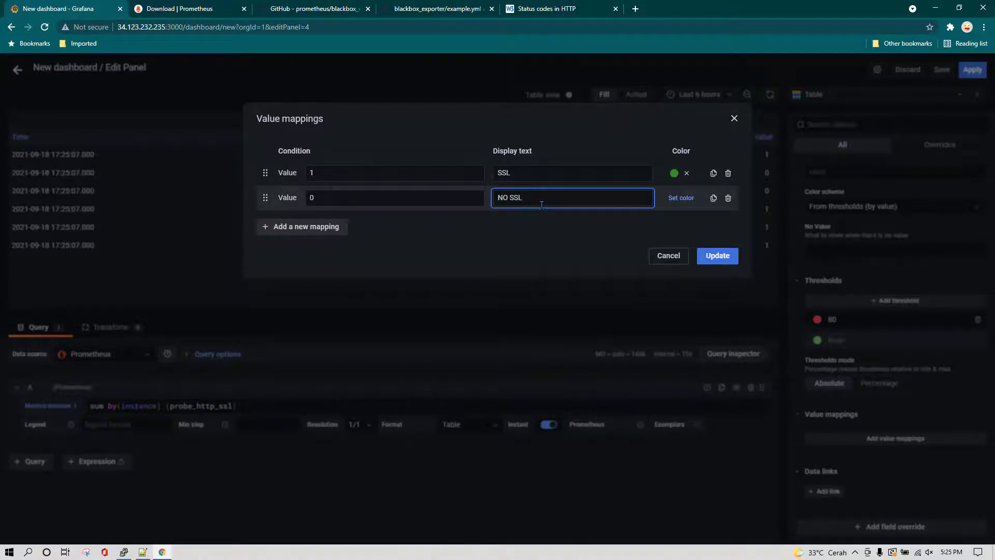
pyautogui.click(680, 198)
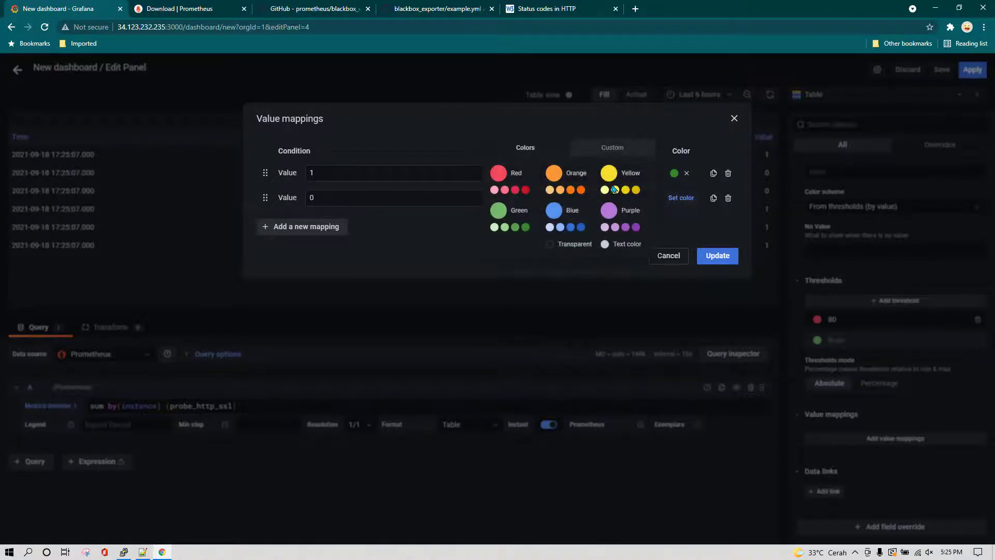
pyautogui.click(636, 190)
pyautogui.click(717, 255)
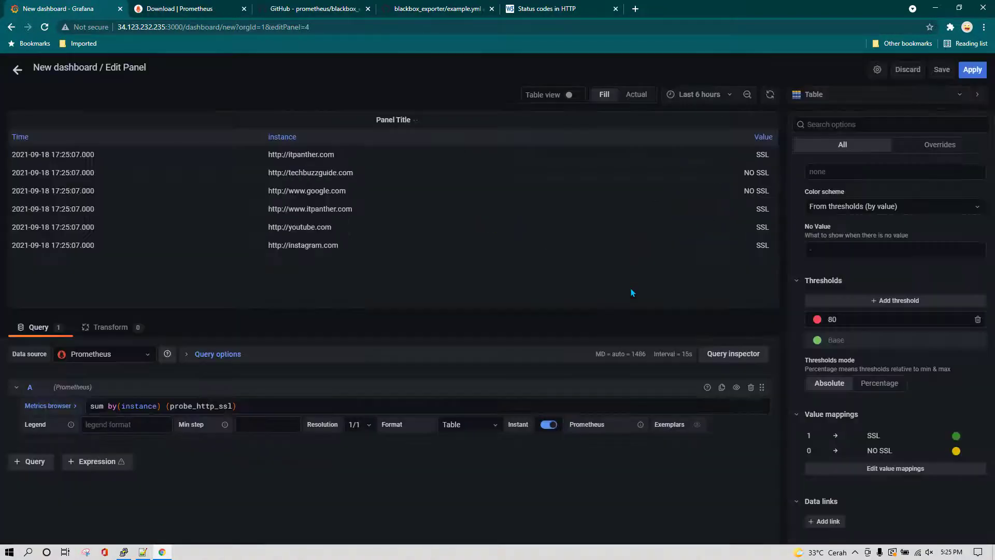
pyautogui.scroll(10, 938, 409)
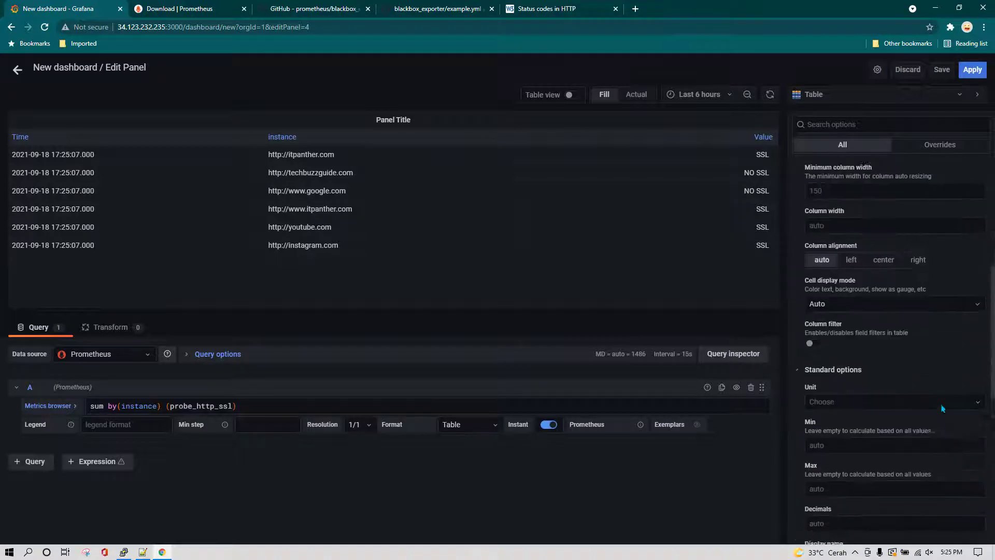
# Try the Color background (gradient) cell display mode, and set the table's cell display mode to Color text
pyautogui.click(892, 375)
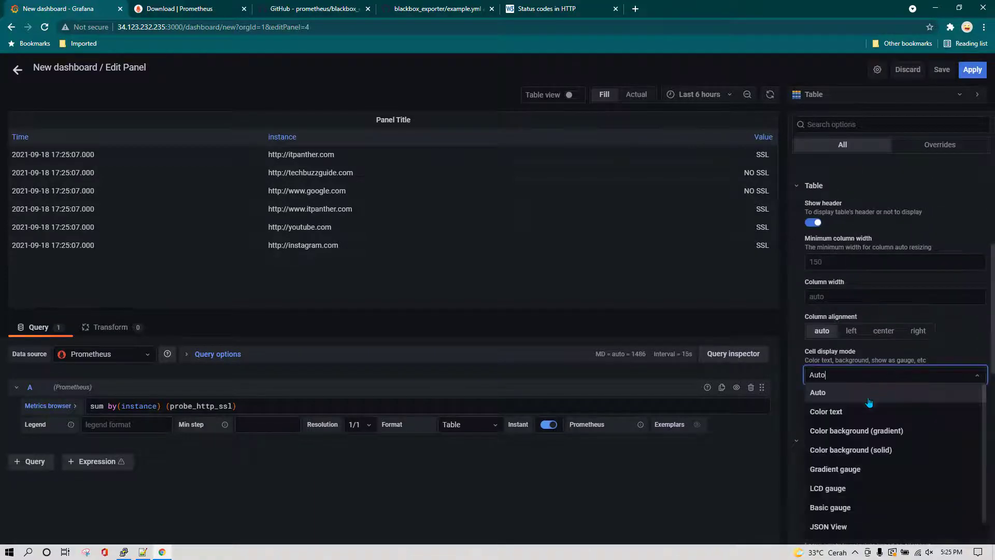
pyautogui.click(856, 413)
pyautogui.click(894, 382)
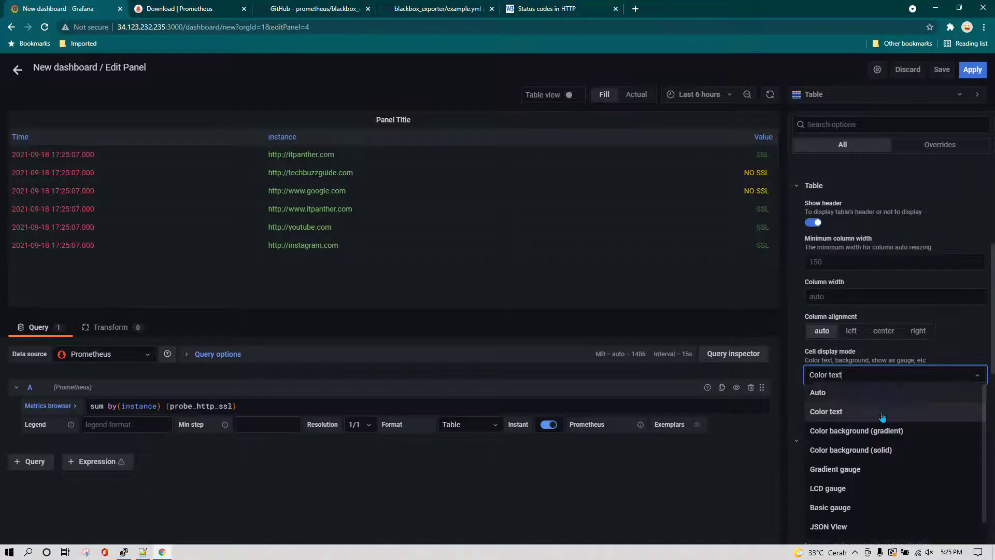
pyautogui.click(879, 435)
pyautogui.click(891, 383)
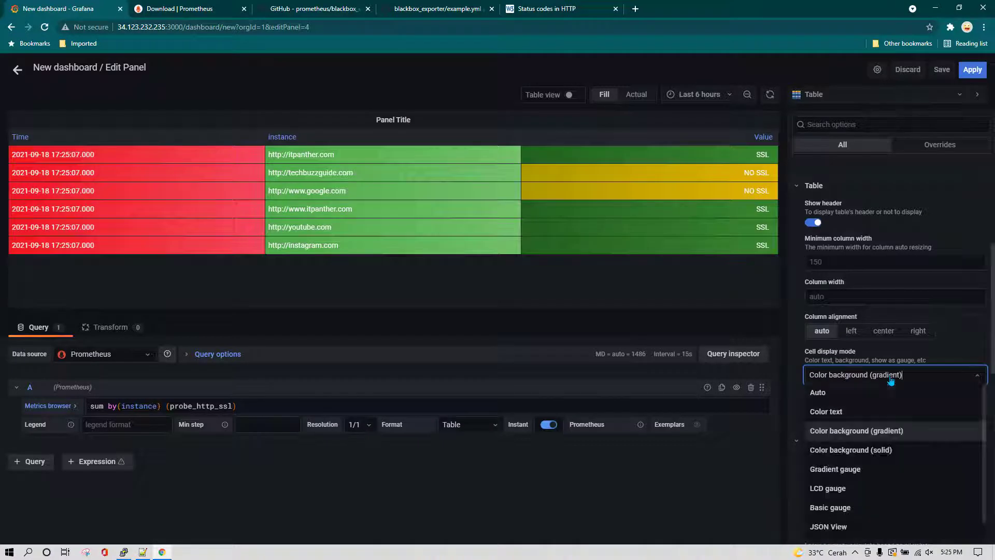
pyautogui.click(866, 412)
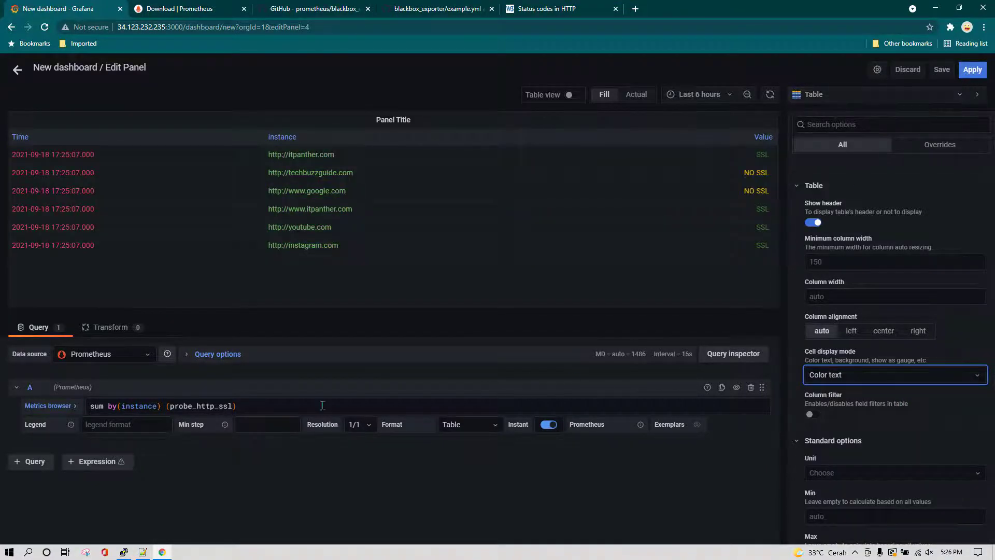
# Add a Filter by name transformation that excludes the Time field from the table
pyautogui.click(114, 327)
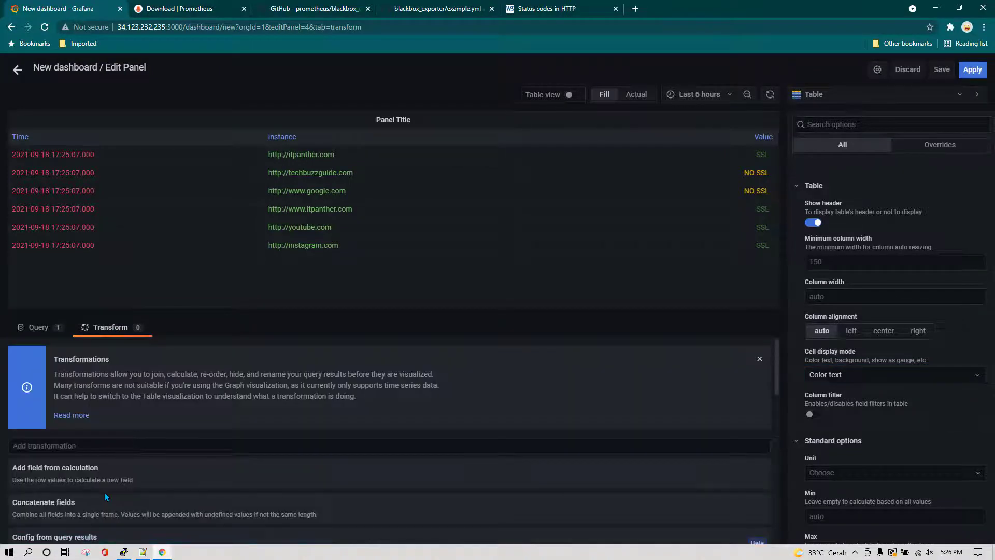
pyautogui.scroll(-3, 117, 512)
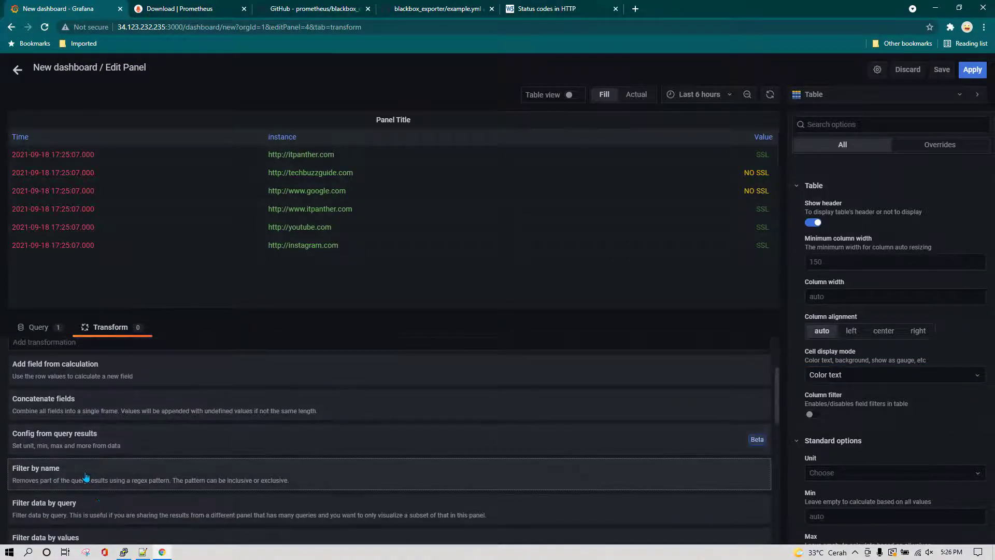
pyautogui.click(89, 477)
pyautogui.click(220, 372)
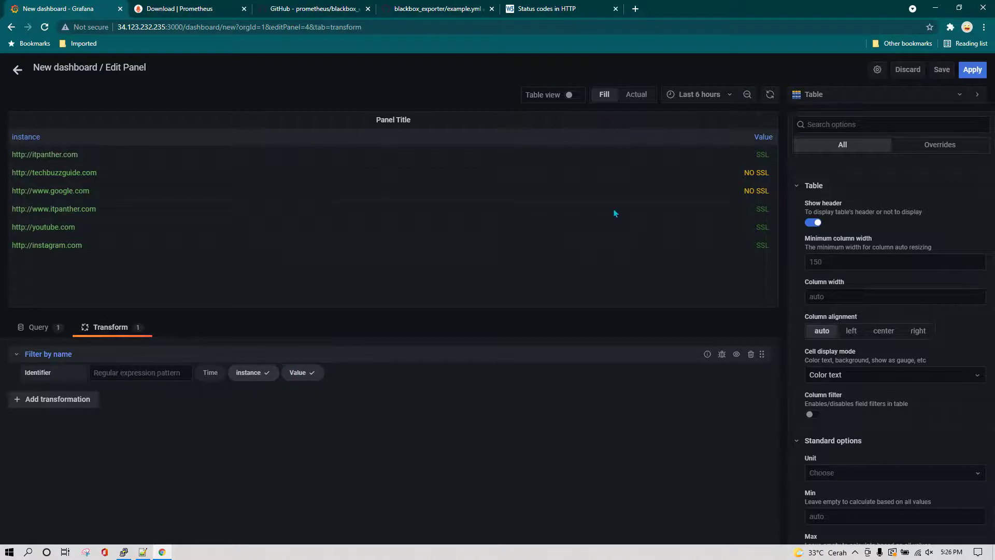
# Title the panel SSL and apply it to the dashboard
pyautogui.scroll(5, 853, 241)
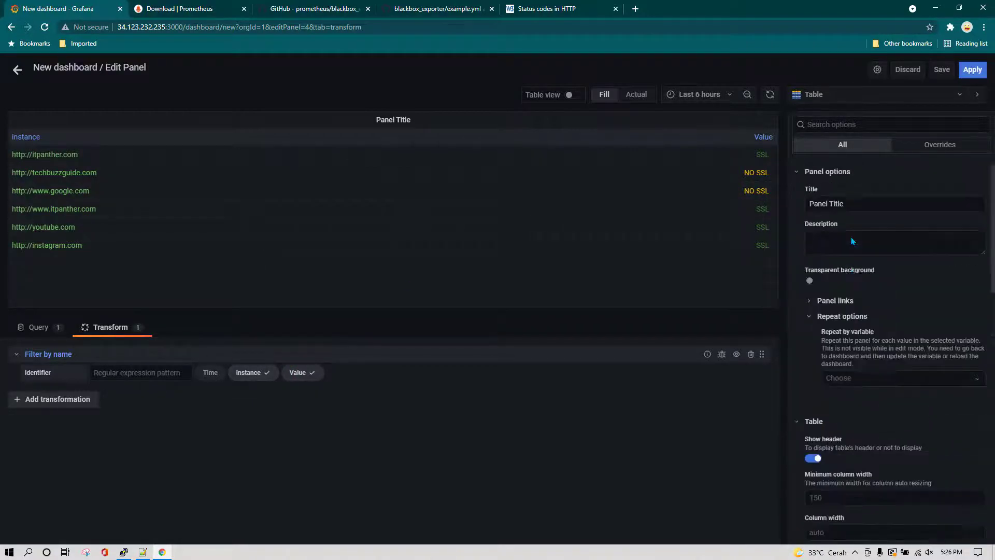
pyautogui.tripleClick(866, 210)
pyautogui.write('SSL')
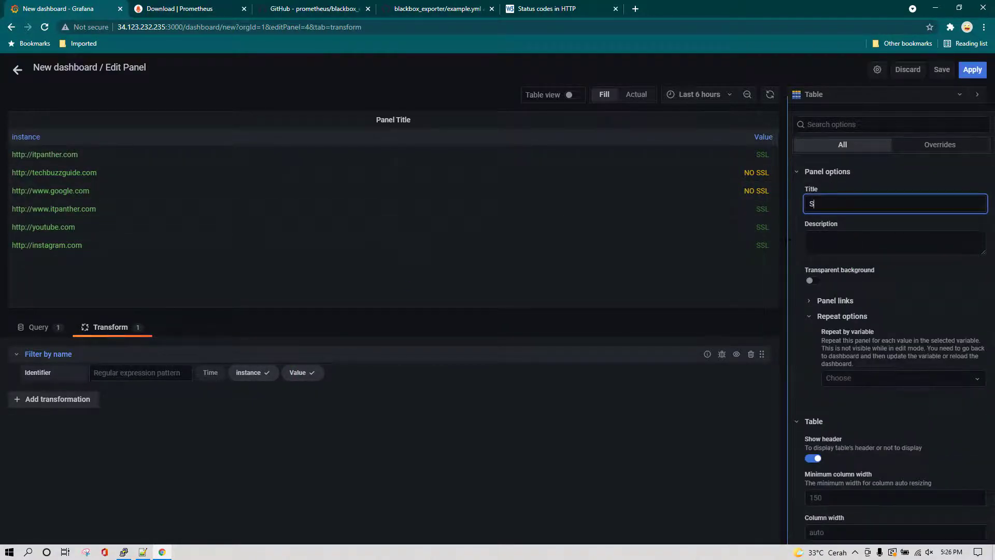
pyautogui.click(967, 71)
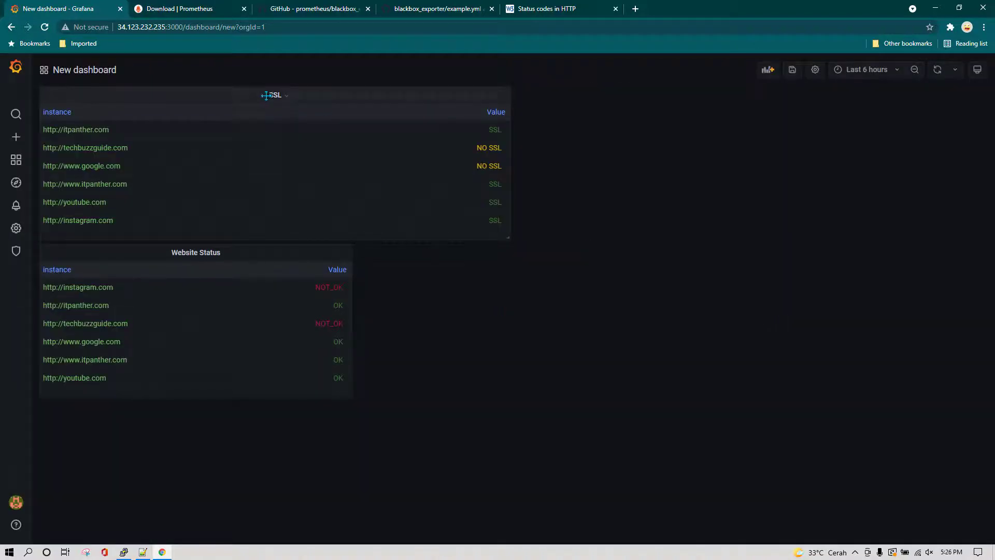
# Place the SSL panel beside the Website Status panel and narrow it to the same width
pyautogui.moveTo(447, 119); pyautogui.dragTo(583, 117)
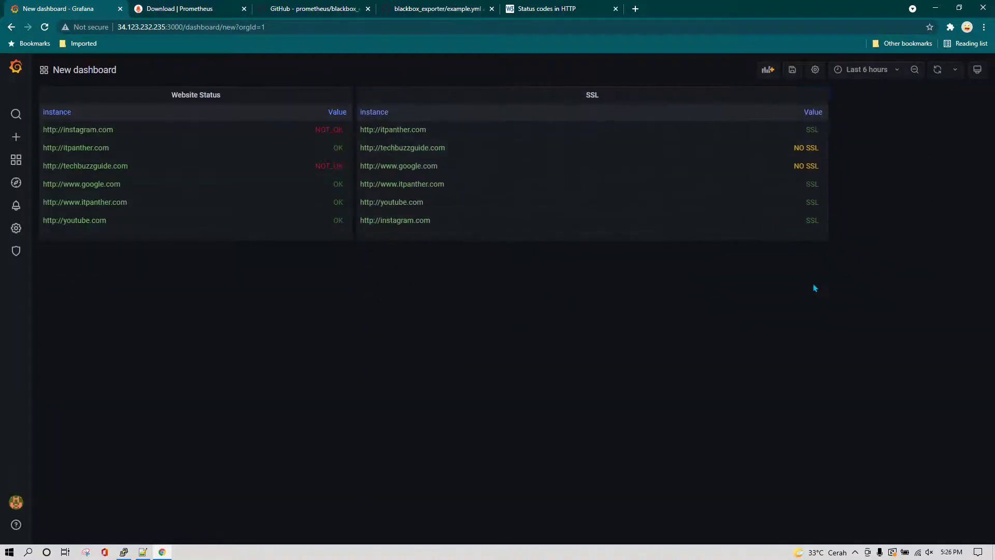
pyautogui.moveTo(822, 236); pyautogui.dragTo(668, 235)
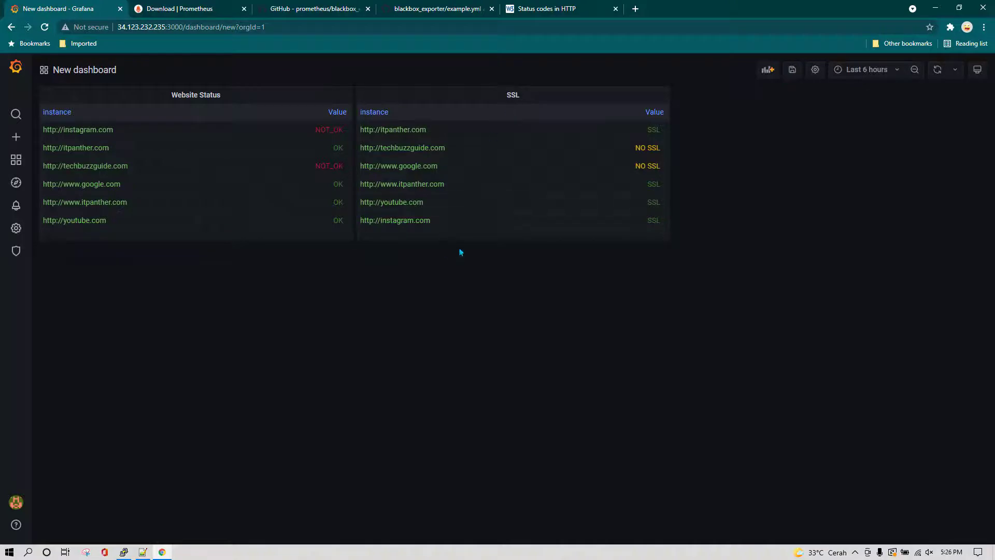
# Switch to Notepad++ and copy the query avg by(phase) (probe_http_duration_seconds)
pyautogui.click(140, 552)
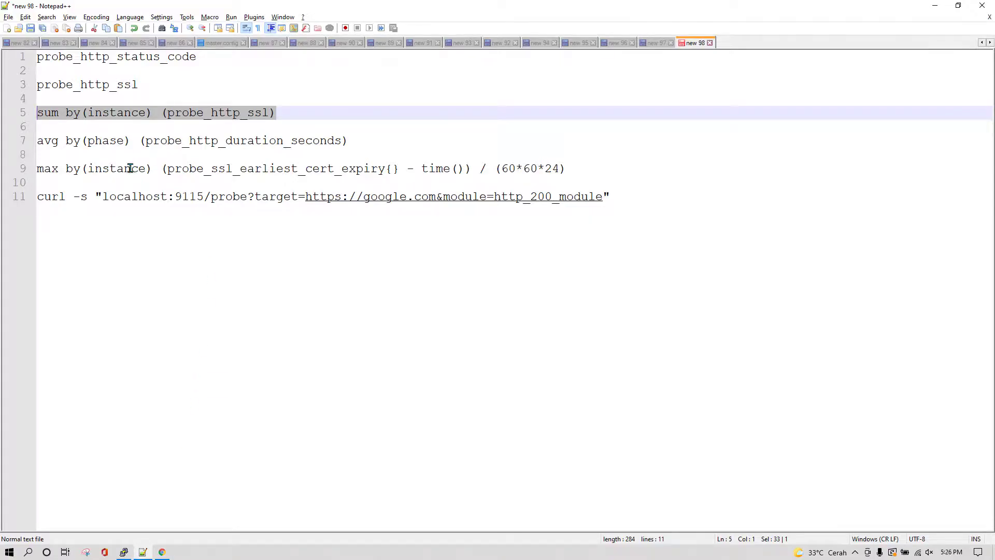
pyautogui.click(182, 142)
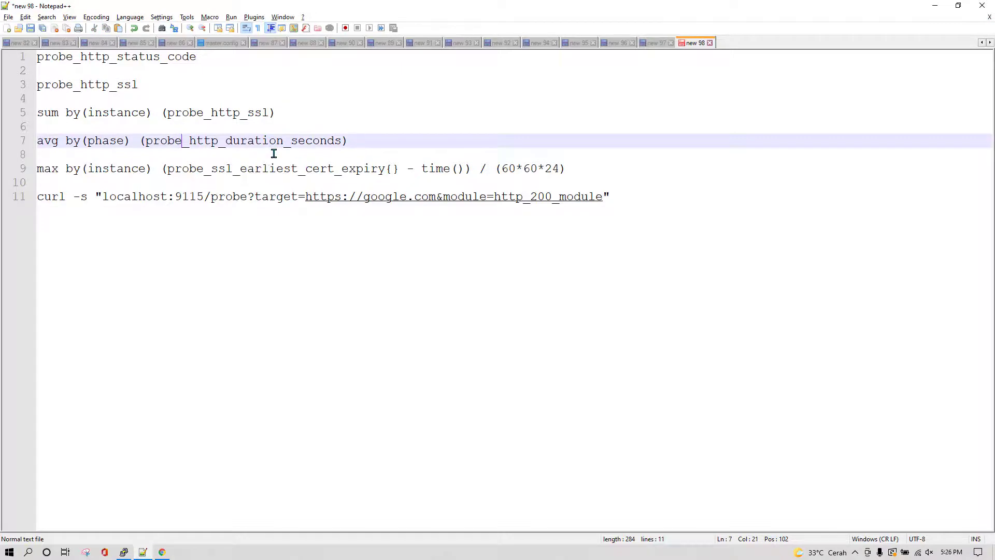
pyautogui.moveTo(362, 141); pyautogui.dragTo(118, 150)
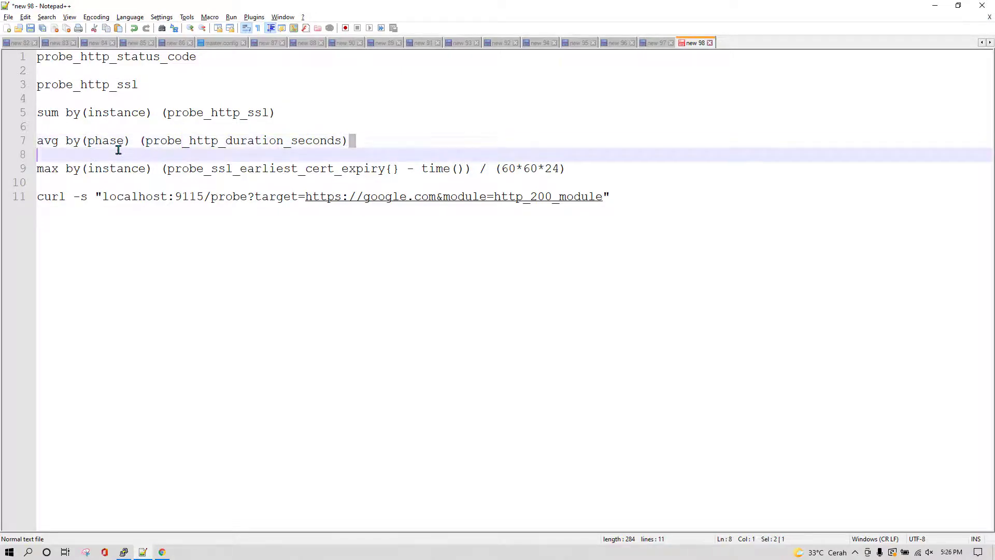
pyautogui.doubleClick(201, 145)
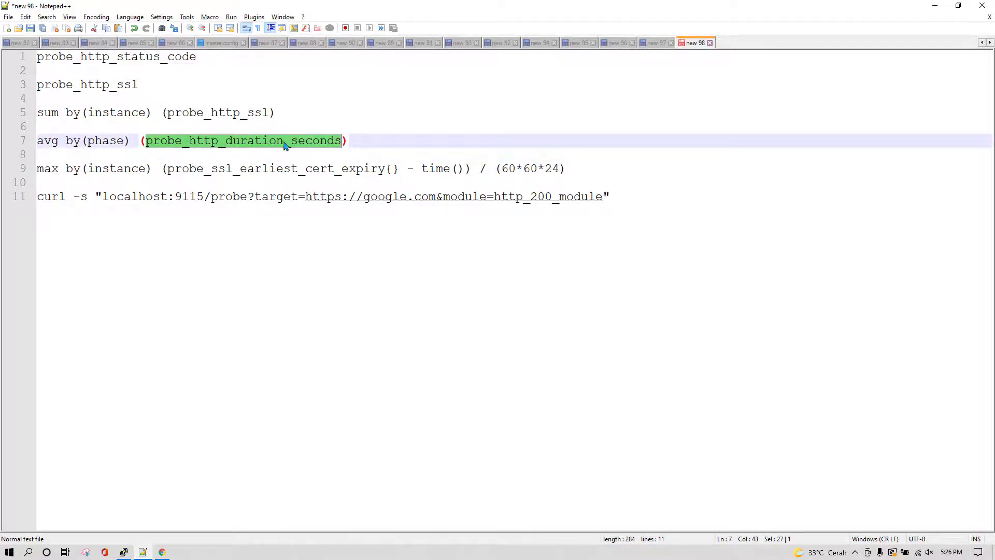
pyautogui.moveTo(360, 143); pyautogui.dragTo(3, 150)
pyautogui.hotkey('ctrl', 'c')
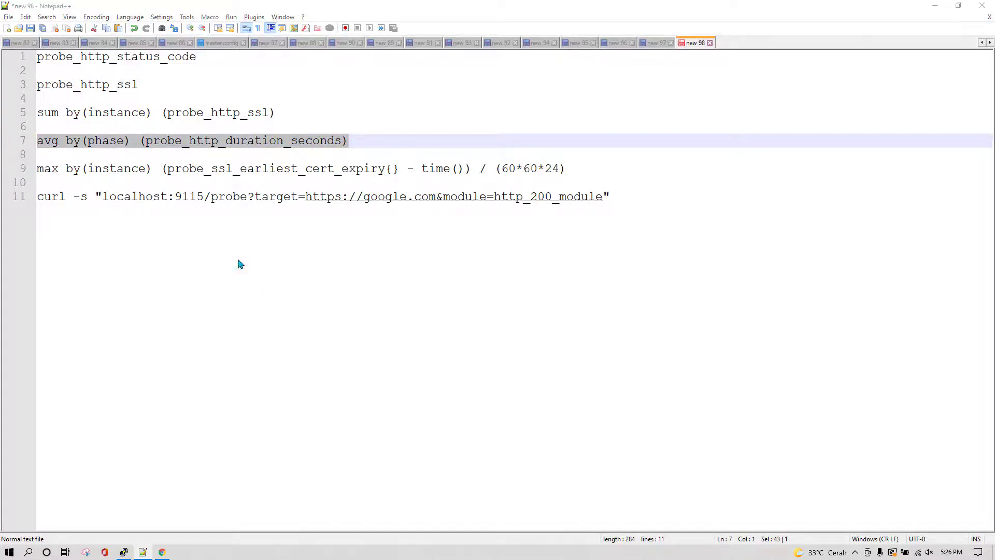
# Return to Grafana and add an empty panel that runs the copied query avg by(phase) (probe_http_duration_seconds)
pyautogui.hotkey('alt', 'Tab')
pyautogui.click(768, 70)
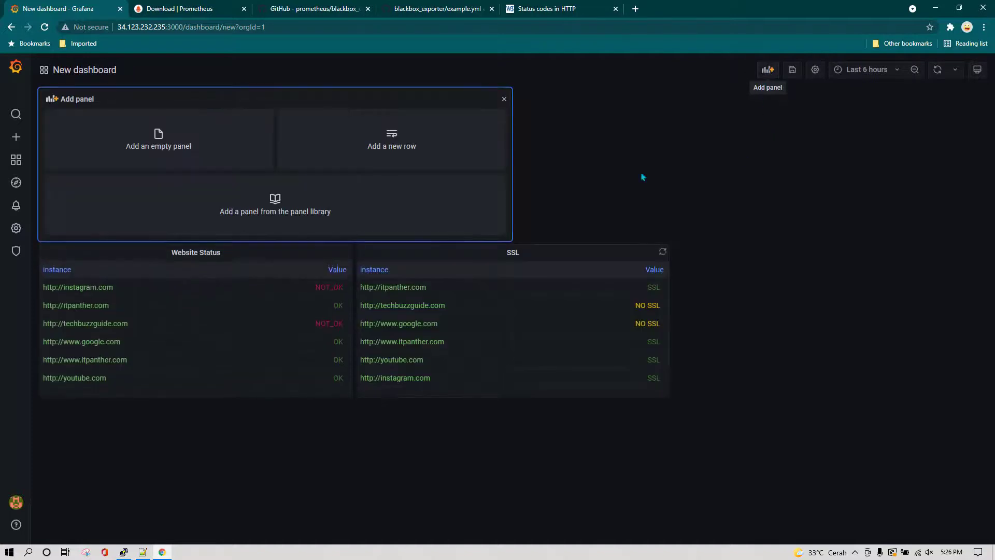
pyautogui.click(274, 151)
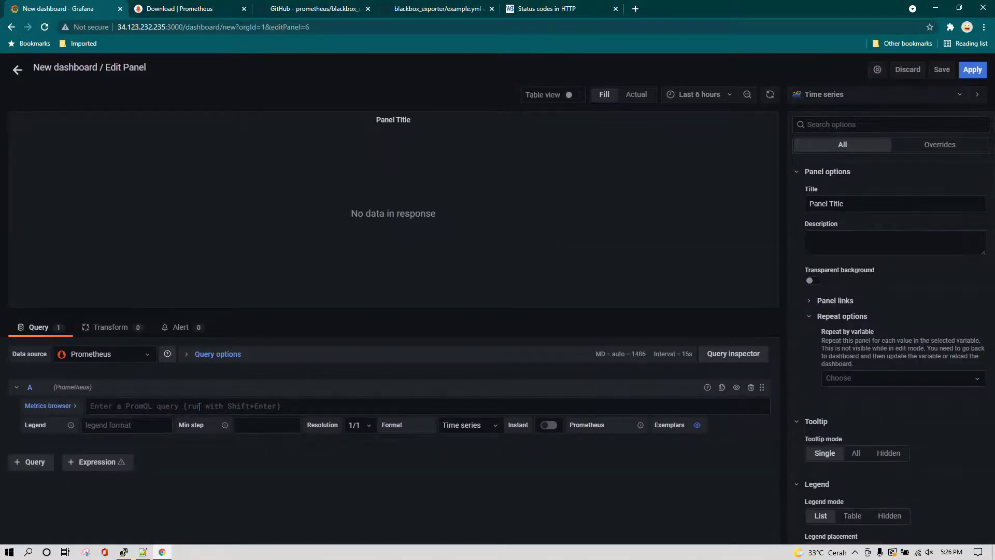
pyautogui.hotkey('ctrl', 'v')
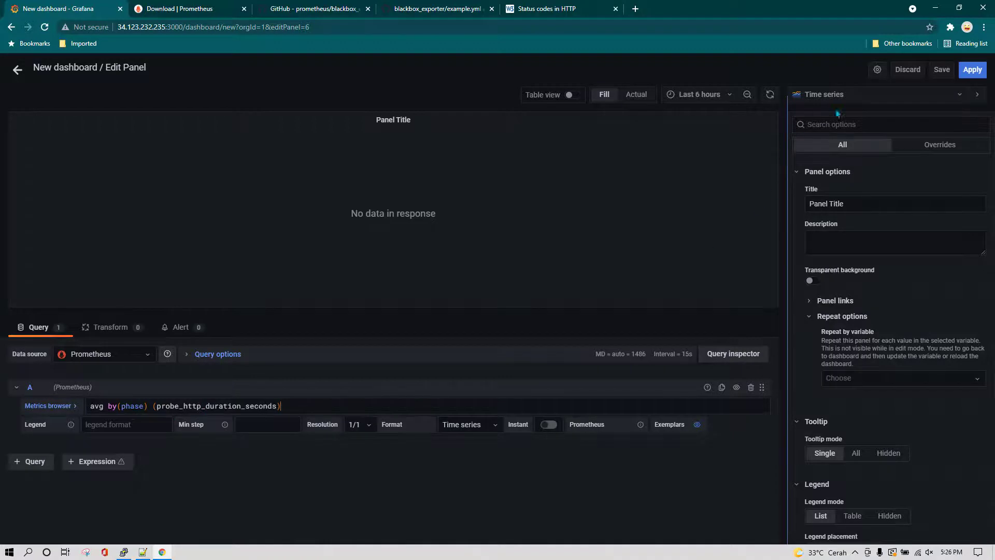
pyautogui.click(428, 475)
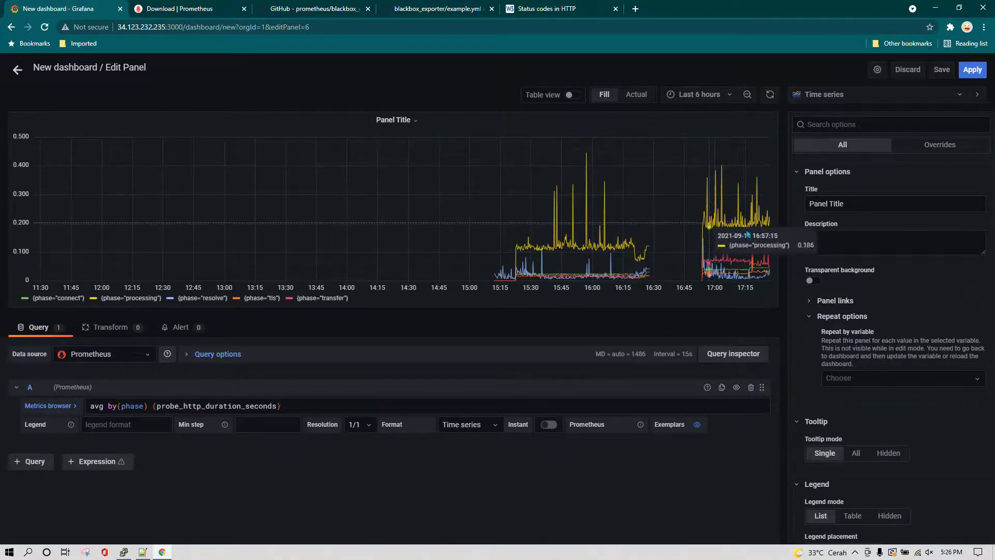
# Set the time range to Last 15 minutes and the query's legend format to {{phase}}
pyautogui.click(728, 96)
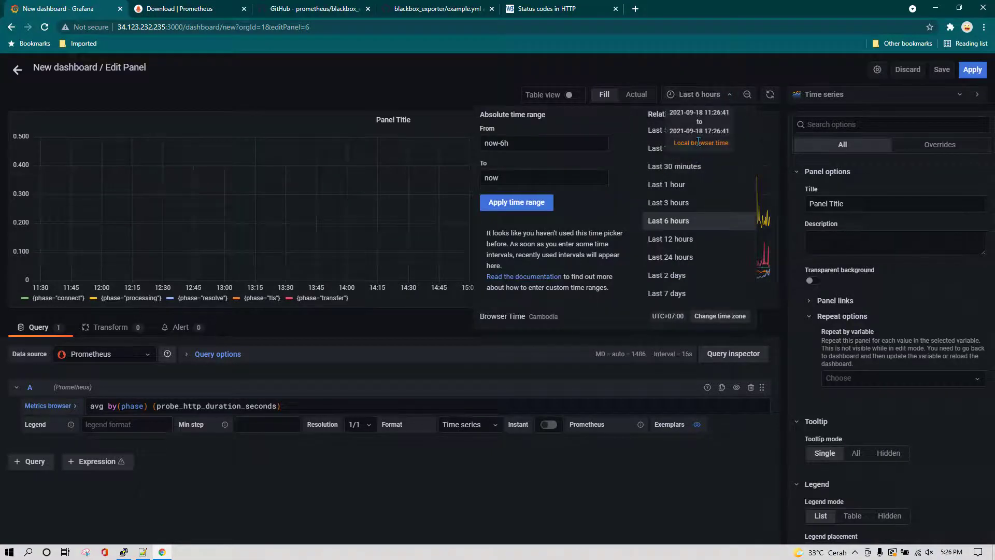
pyautogui.click(659, 150)
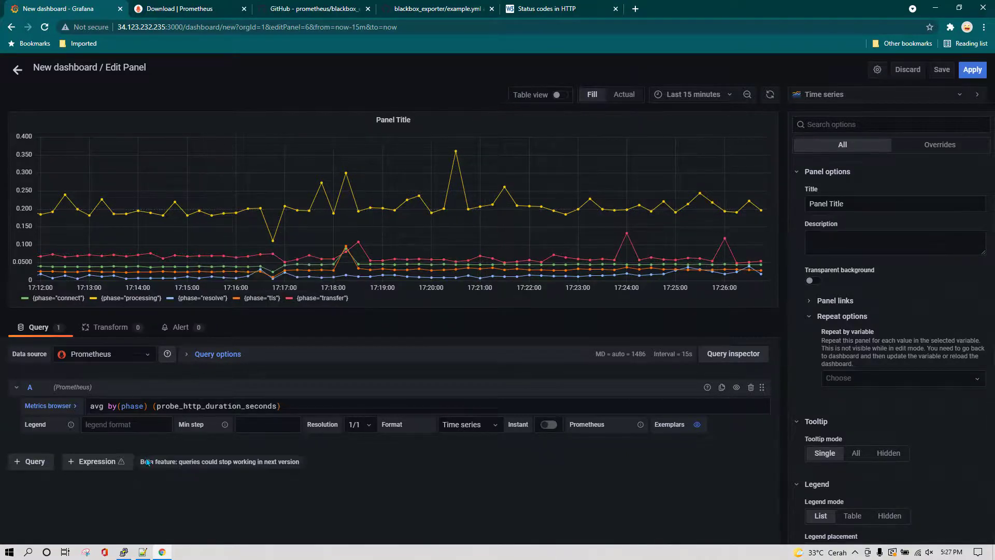
pyautogui.click(136, 425)
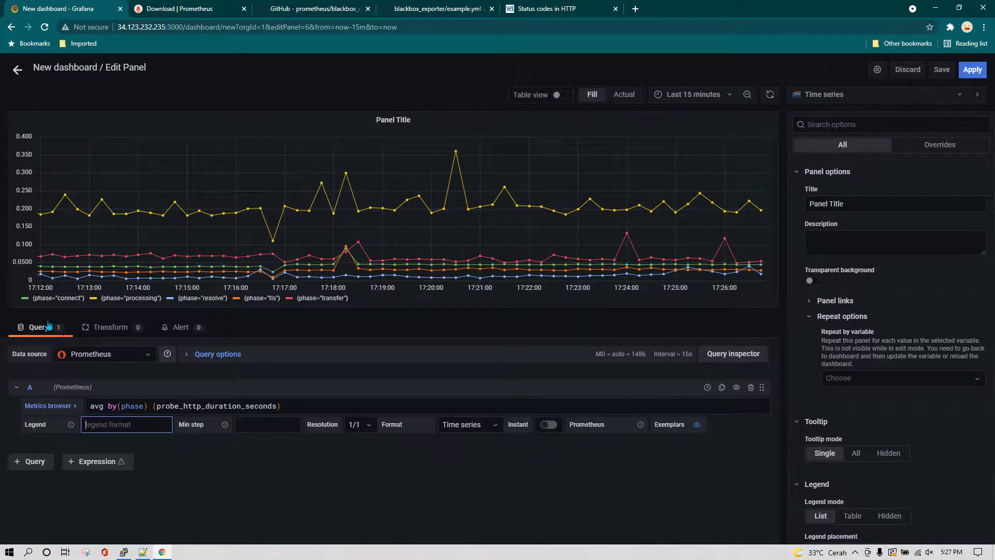
pyautogui.write('{{phase}}')
pyautogui.click(258, 476)
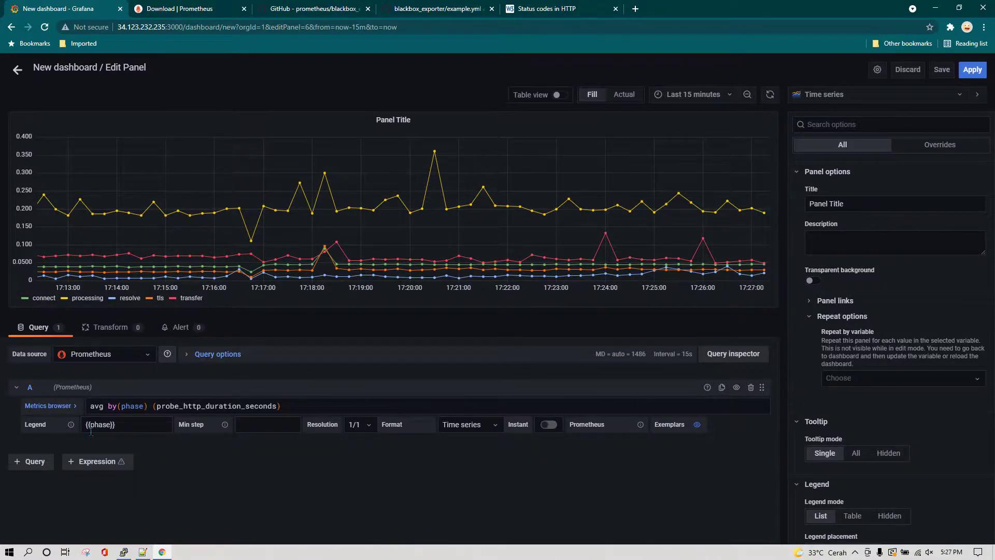
# Change the legend mode to Table and add Max and Min as legend values
pyautogui.scroll(-2, 837, 409)
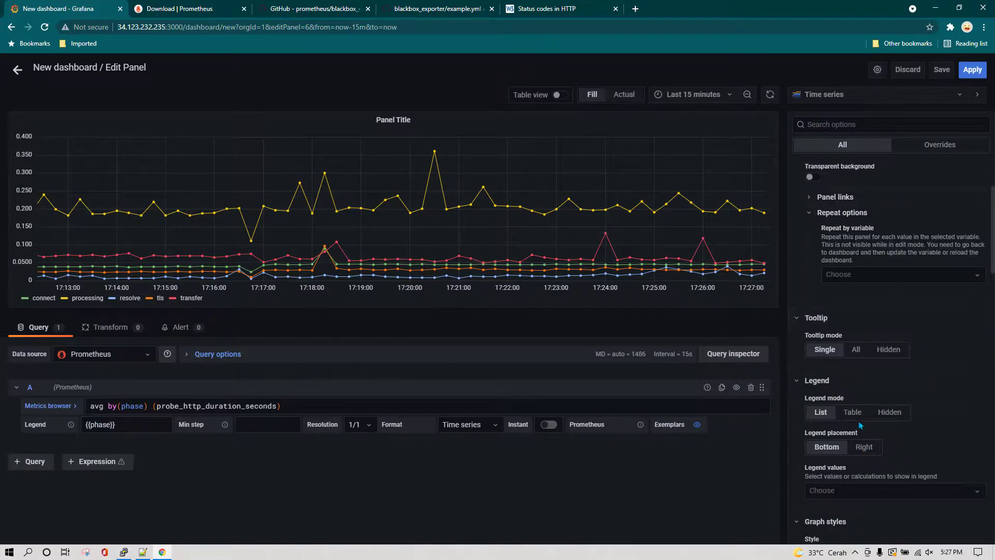
pyautogui.click(851, 412)
pyautogui.scroll(-3, 888, 409)
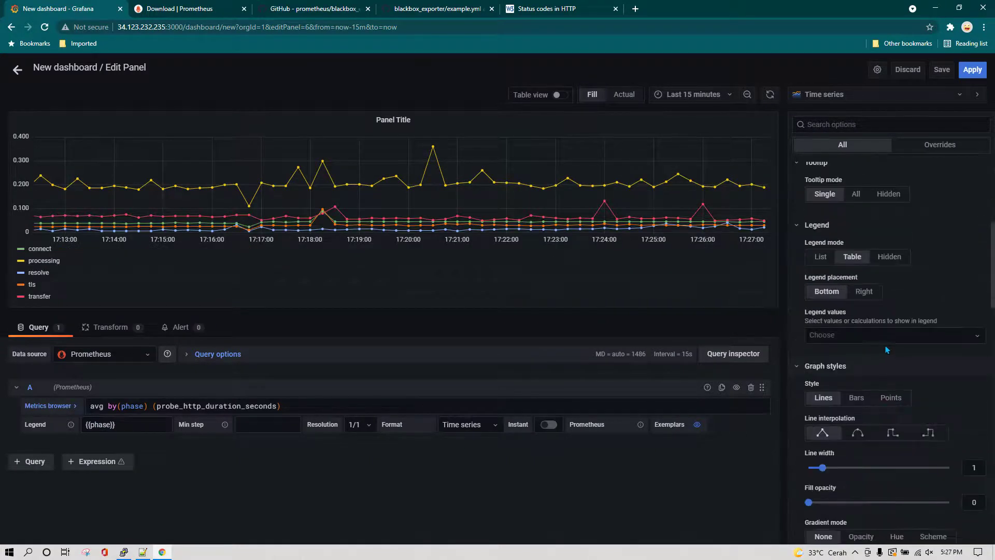
pyautogui.click(888, 336)
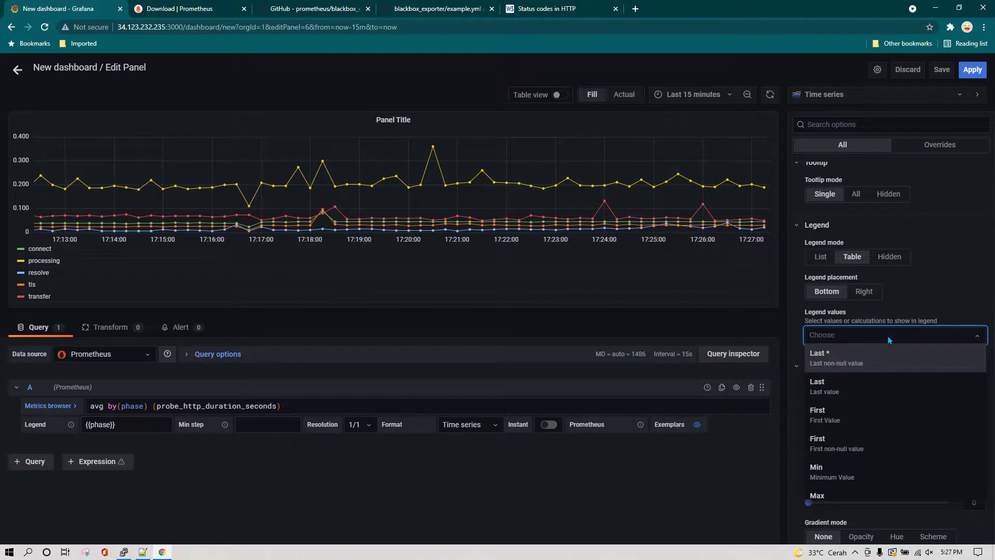
pyautogui.write('max')
pyautogui.click(865, 355)
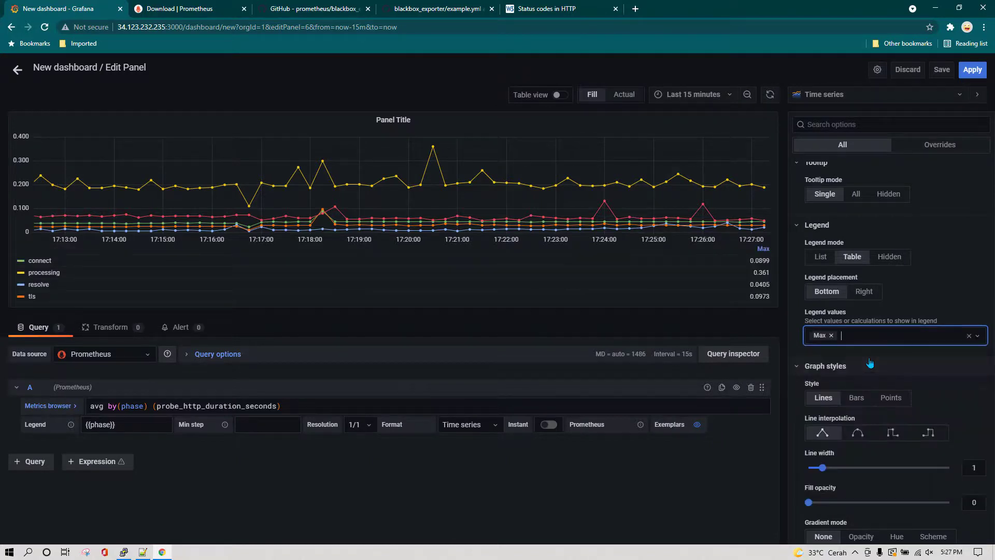
pyautogui.write('min')
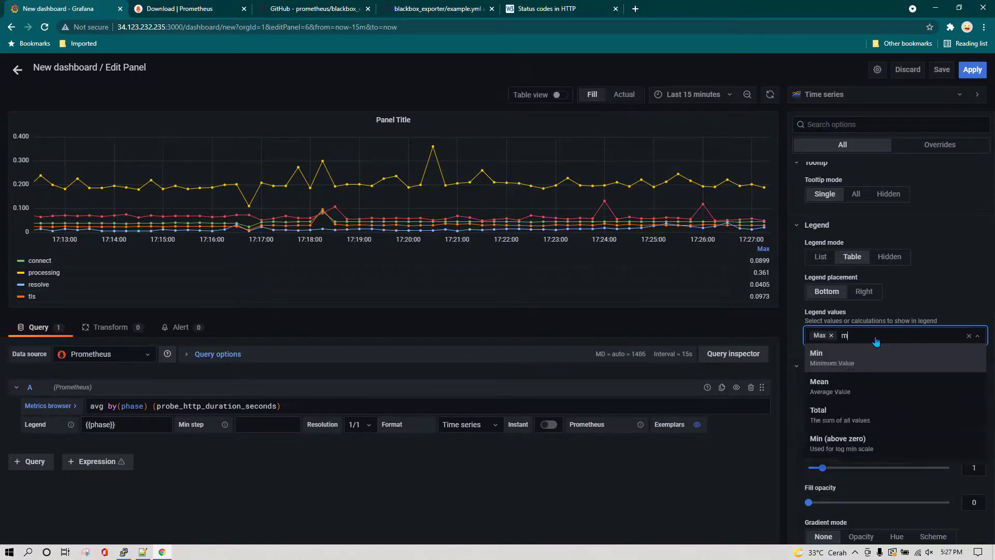
pyautogui.click(876, 356)
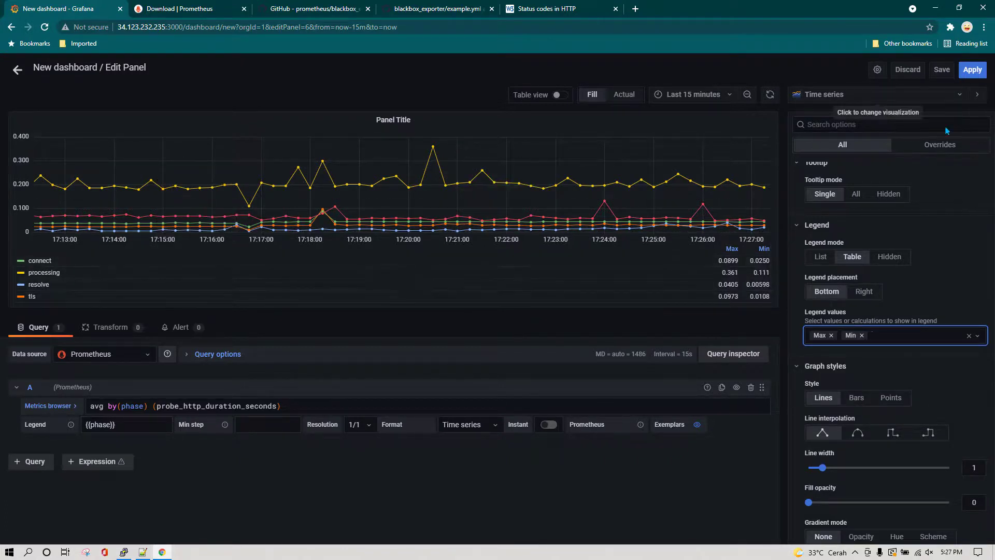
# Apply the panel with the title HTTP Duration and widen it on the dashboard to span the Website Status and SSL panels
pyautogui.scroll(5, 940, 241)
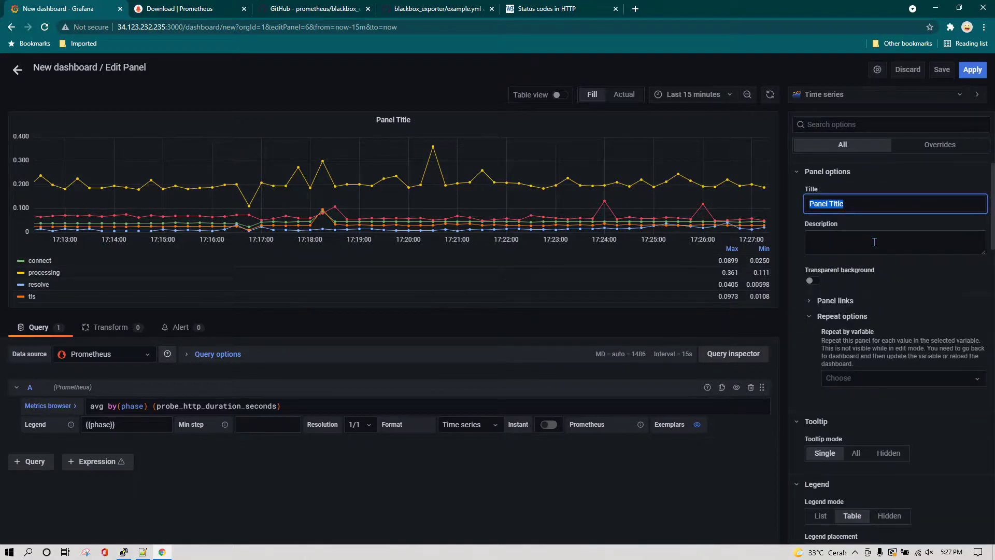
pyautogui.write('HTTP Duration')
pyautogui.click(972, 69)
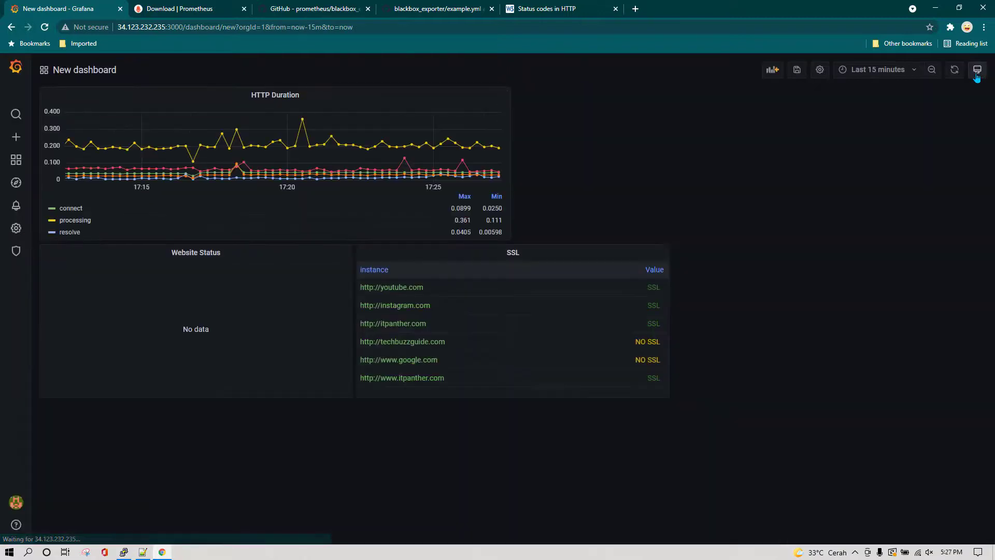
pyautogui.moveTo(513, 239); pyautogui.dragTo(669, 239)
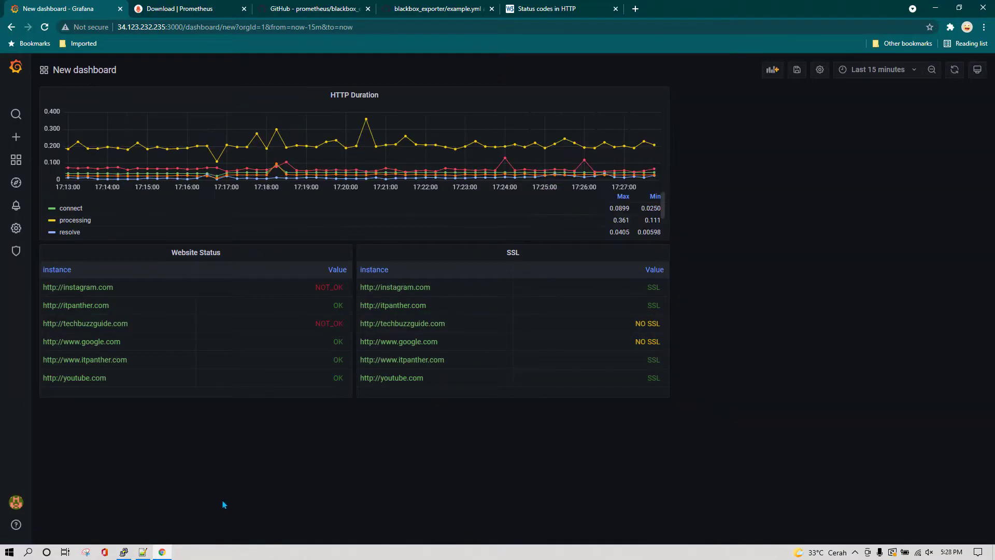